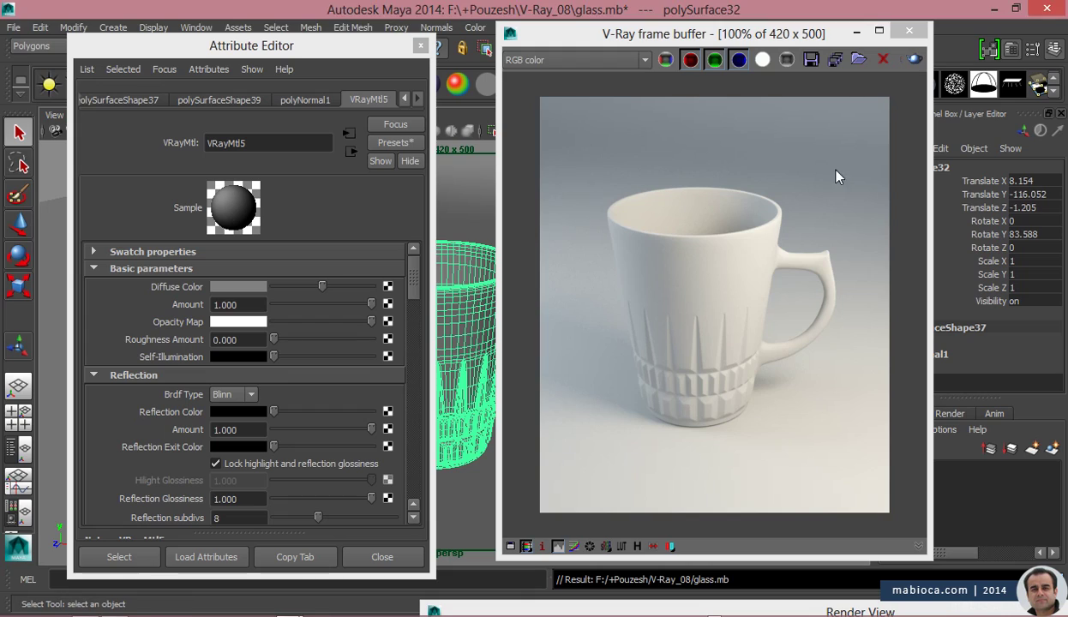
- Set the mug material's diffuse colour to black and its reflection colour to white
left_click(915, 59)
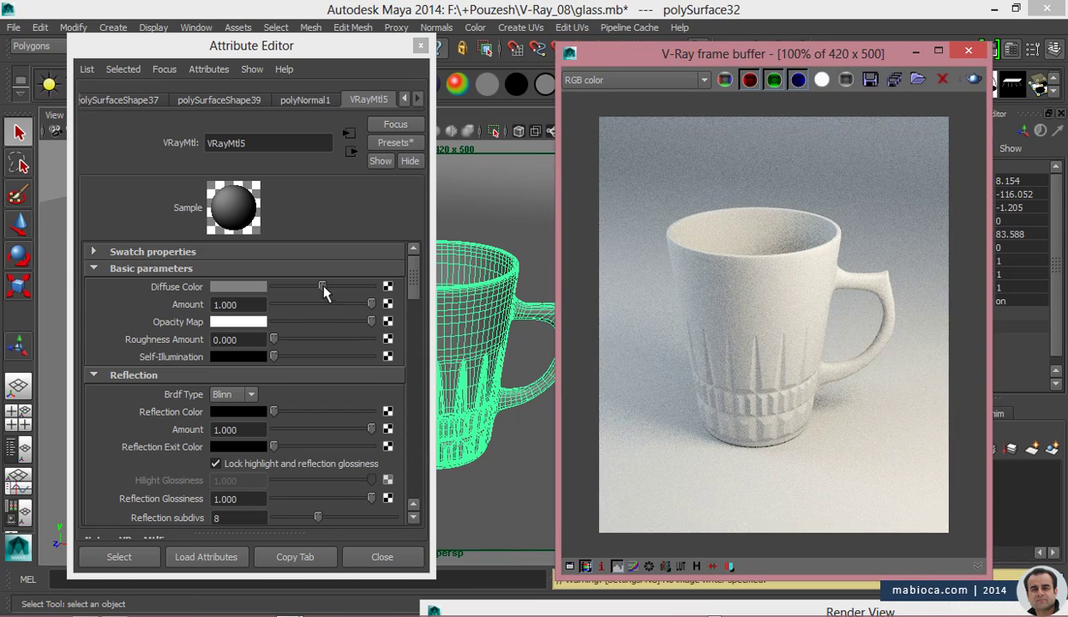
mouse_move(323, 291)
left_mouse_down()
mouse_move(274, 287)
mouse_move(290, 287)
left_mouse_up()
left_click(258, 287)
scroll(269, 283, "down", 3)
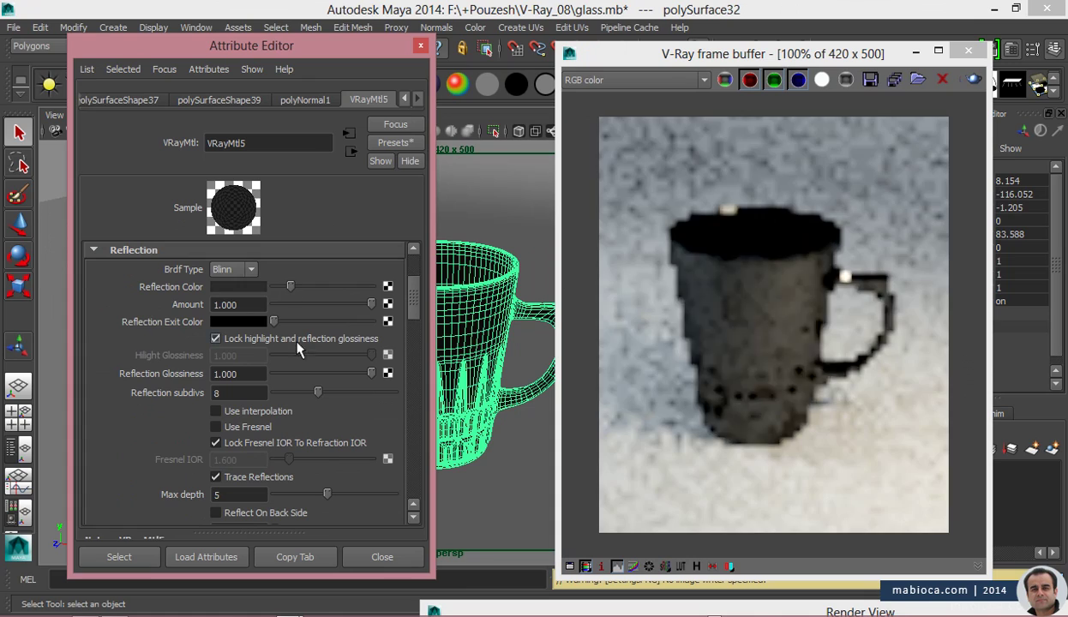
left_click(240, 288)
type("5")
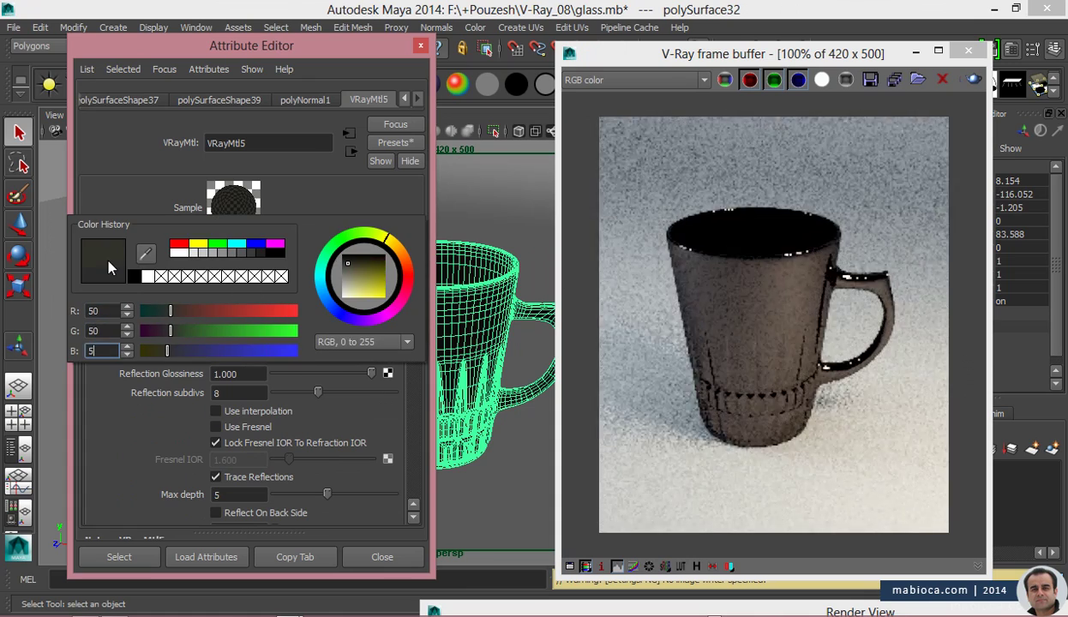
type("0")
left_click_drag(410, 291, 417, 317)
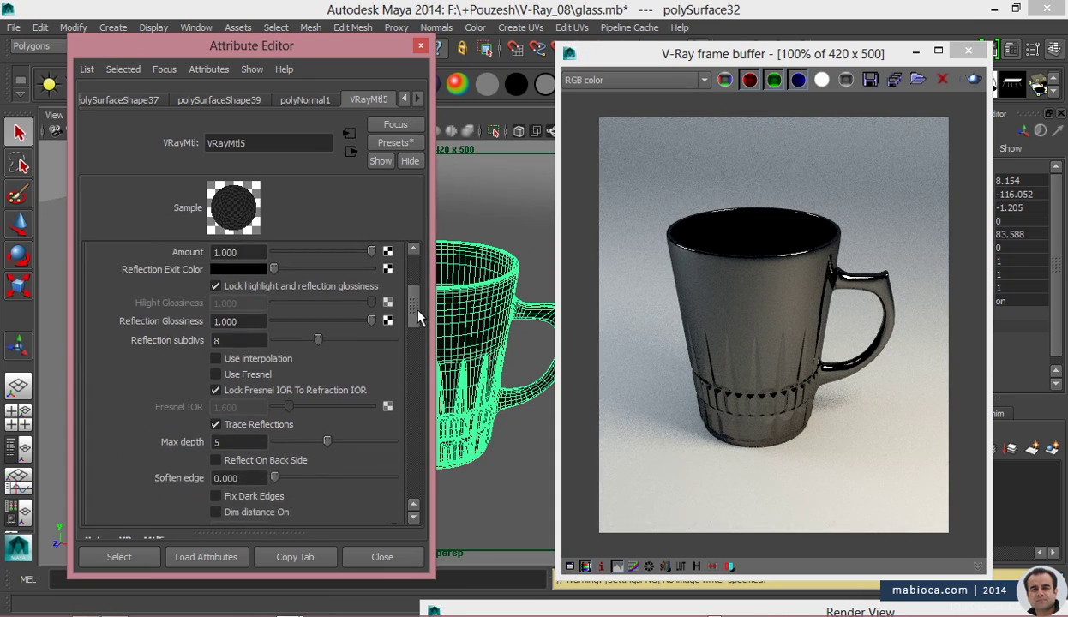
- Set reflection glossiness to 0.950, enable Fresnel, and open the D: drive in File Explorer
double_click(236, 320)
type("0.980")
left_click_drag(221, 321, 313, 306)
type("950")
key("Return")
left_click(247, 377)
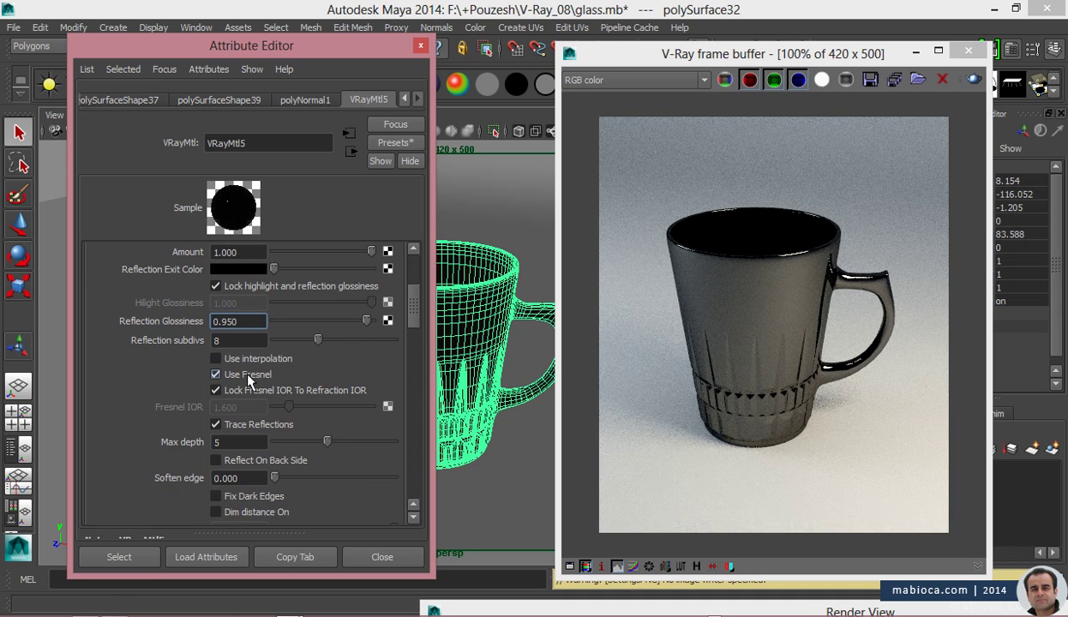
scroll(327, 297, "up", 1)
scroll(327, 296, "up", 2)
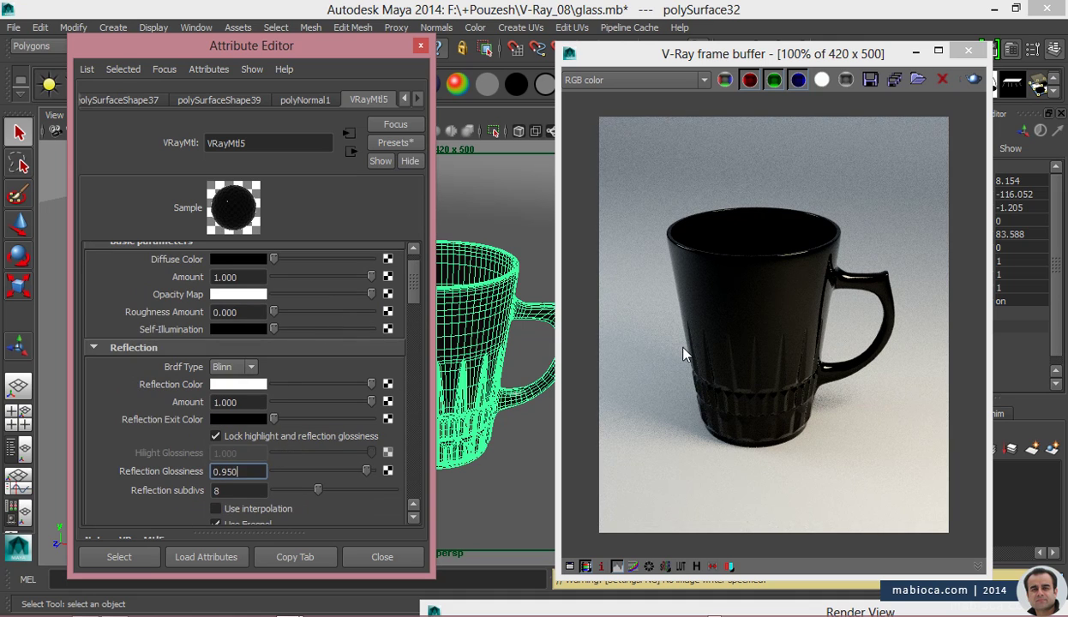
key("super+e")
double_click(287, 287)
- Browse to Teaching_3d > 09_Rendering > 002_MentalRay > Caustic and zoom into the tea-glass photo's caustics
scroll(308, 356, "down", 3)
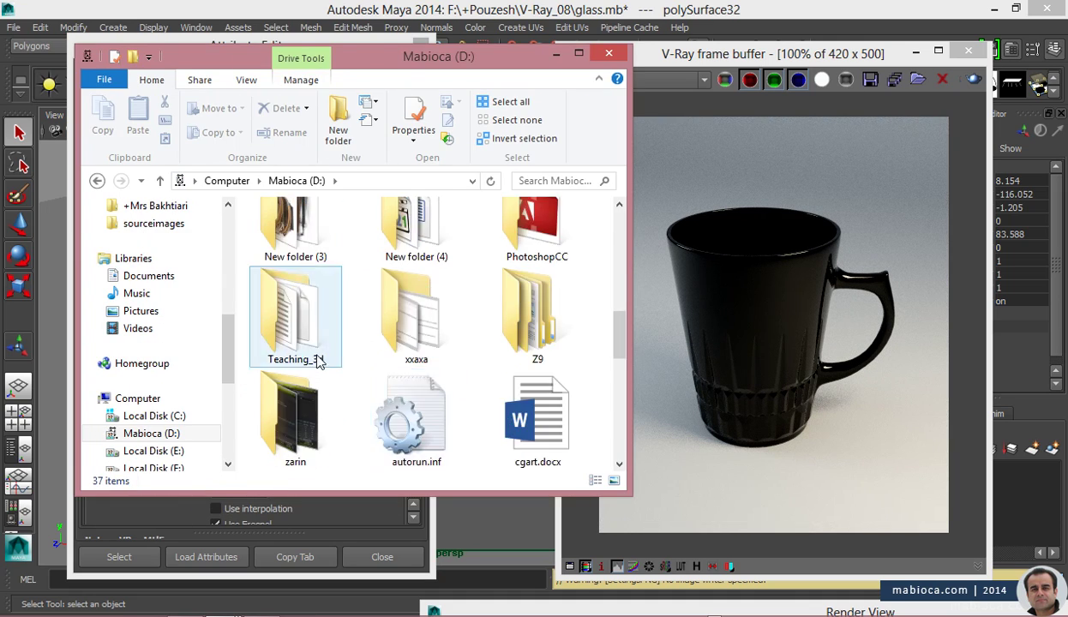
double_click(317, 357)
scroll(313, 388, "down", 1)
double_click(308, 343)
double_click(309, 334)
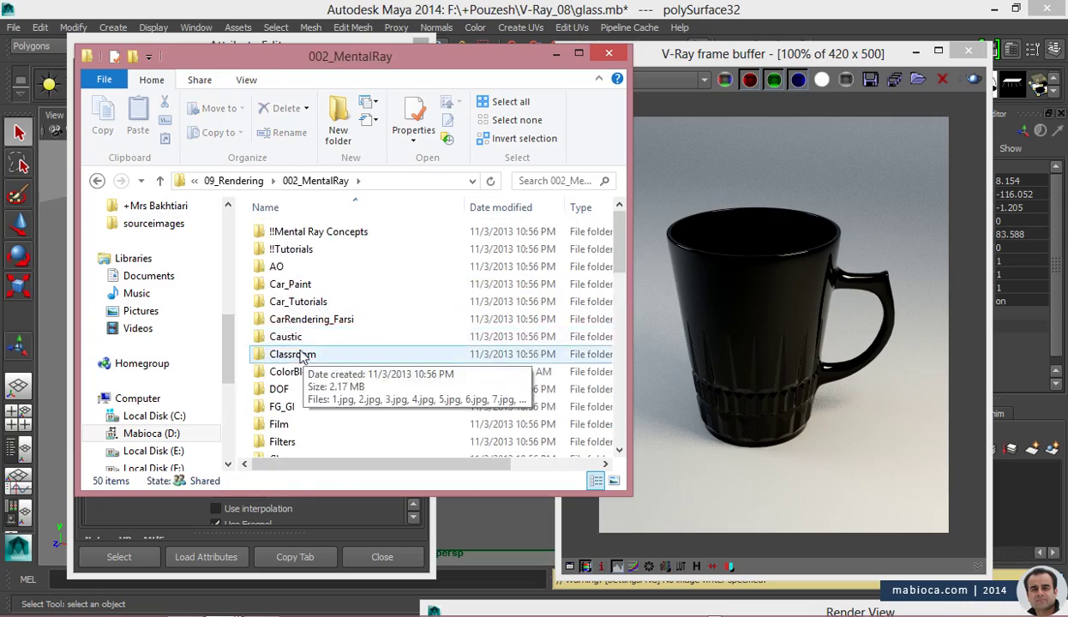
double_click(308, 338)
left_click(380, 239)
scroll(580, 382, "up", 2)
scroll(592, 195, "up", 1)
scroll(561, 444, "up", 1)
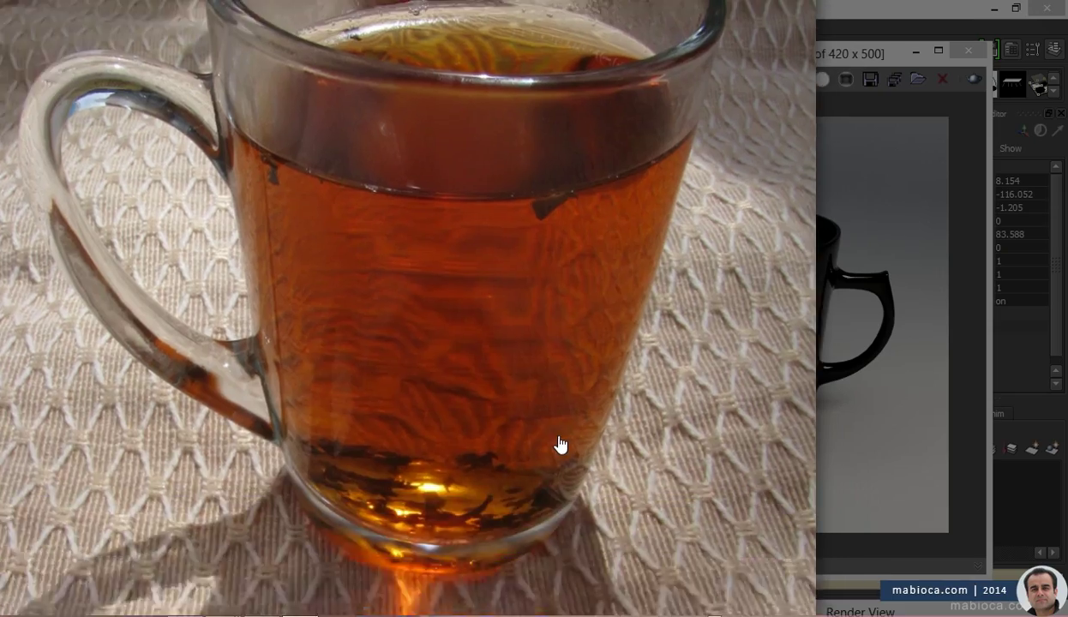
scroll(479, 475, "down", 3)
left_click_drag(479, 474, 358, 346)
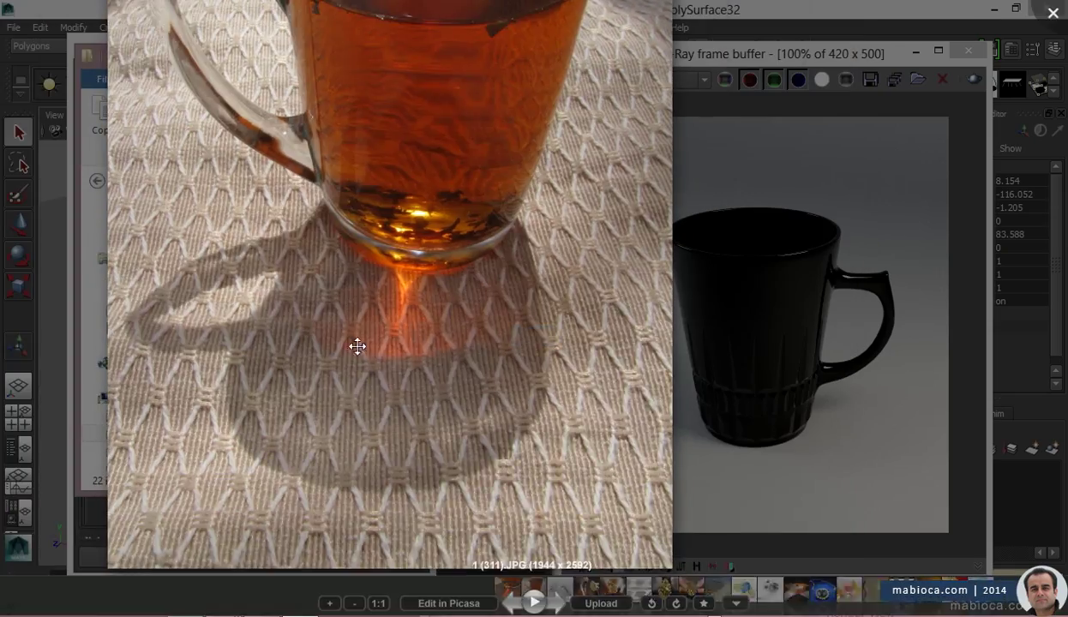
scroll(366, 167, "down", 1)
scroll(326, 240, "down", 1)
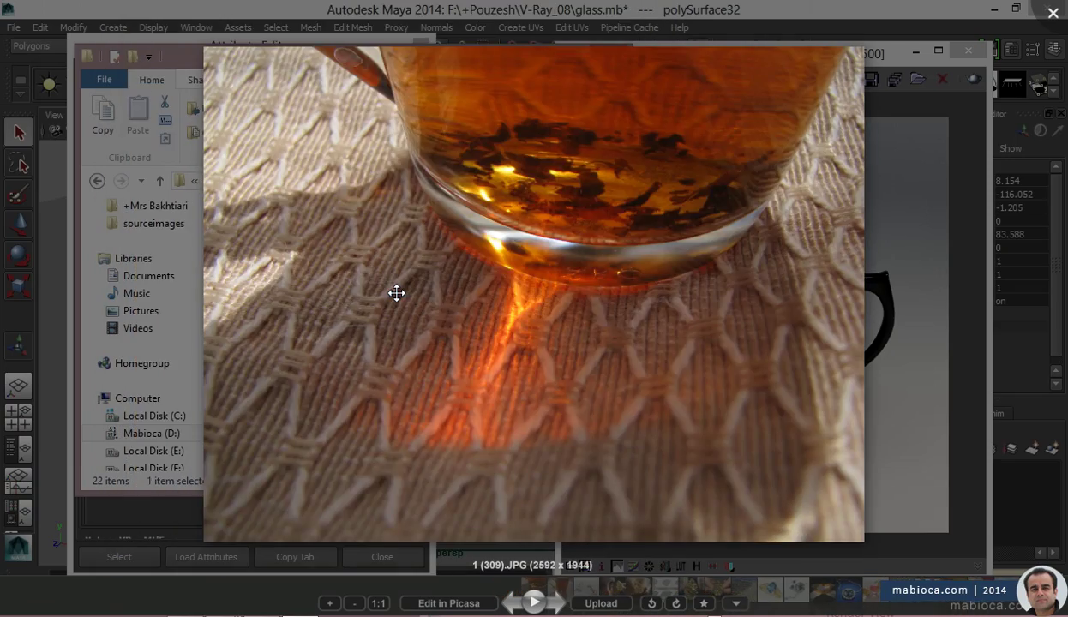
key("Escape")
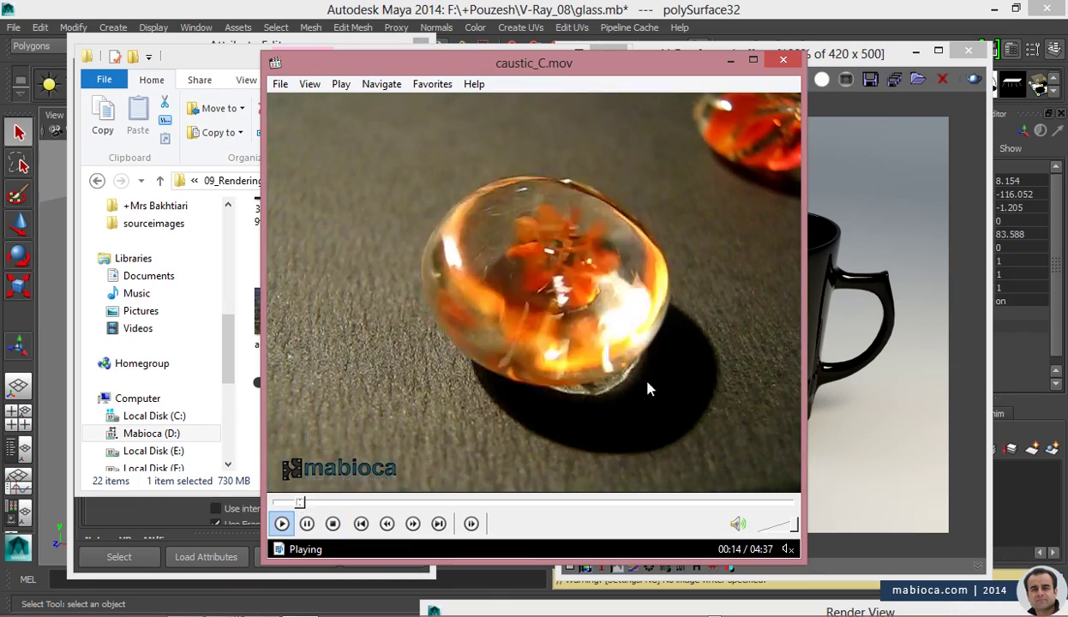
- Scrub through the caustic_C.mov reference video, then close it and return to Maya
left_click(331, 504)
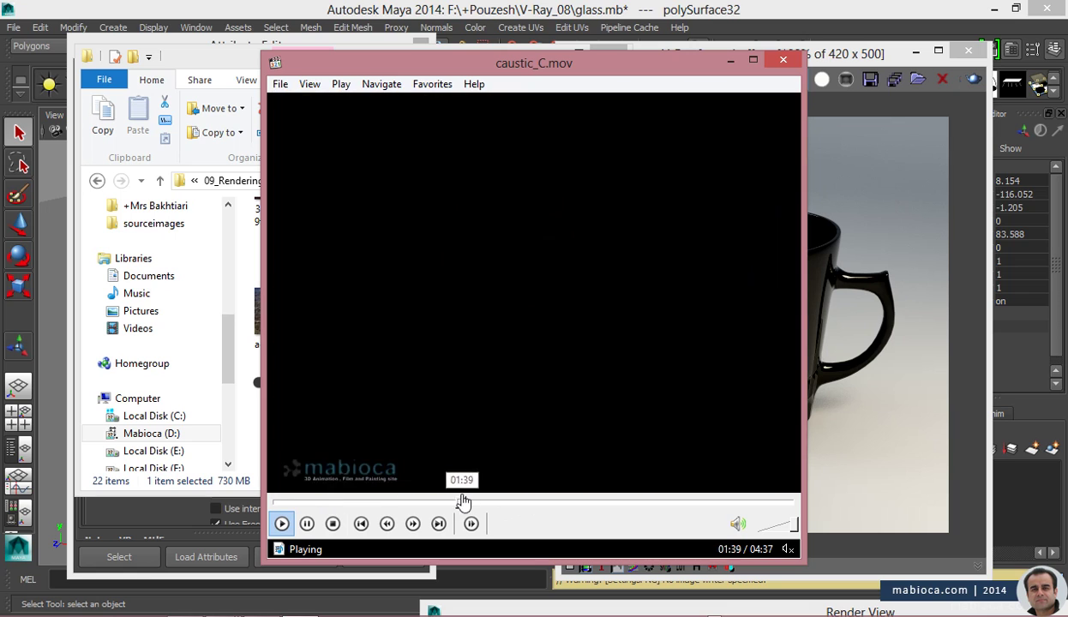
left_click(428, 507)
left_click_drag(428, 507, 412, 504)
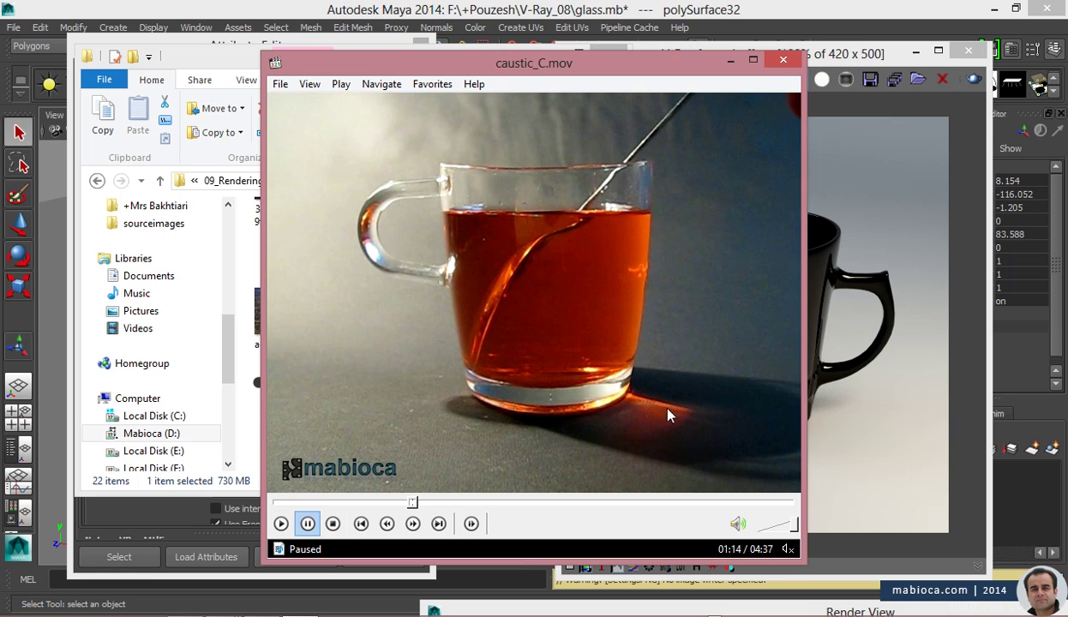
left_click(783, 62)
left_click(776, 200)
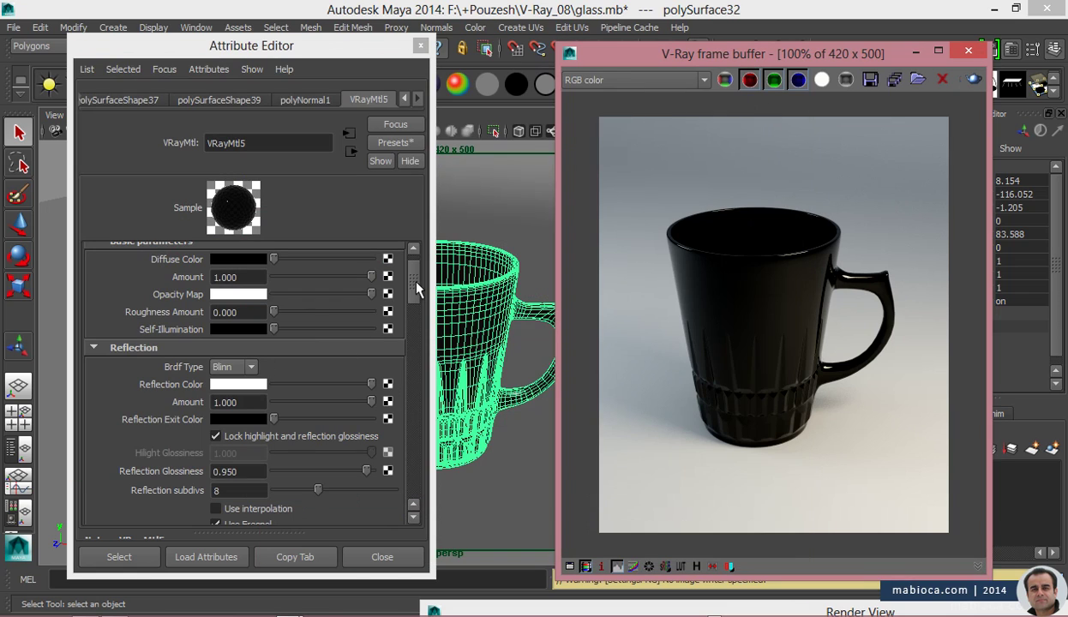
- Set the mug's refraction colour to 250 white so it turns glassy
left_click_drag(416, 284, 415, 373)
left_click_drag(275, 346, 354, 347)
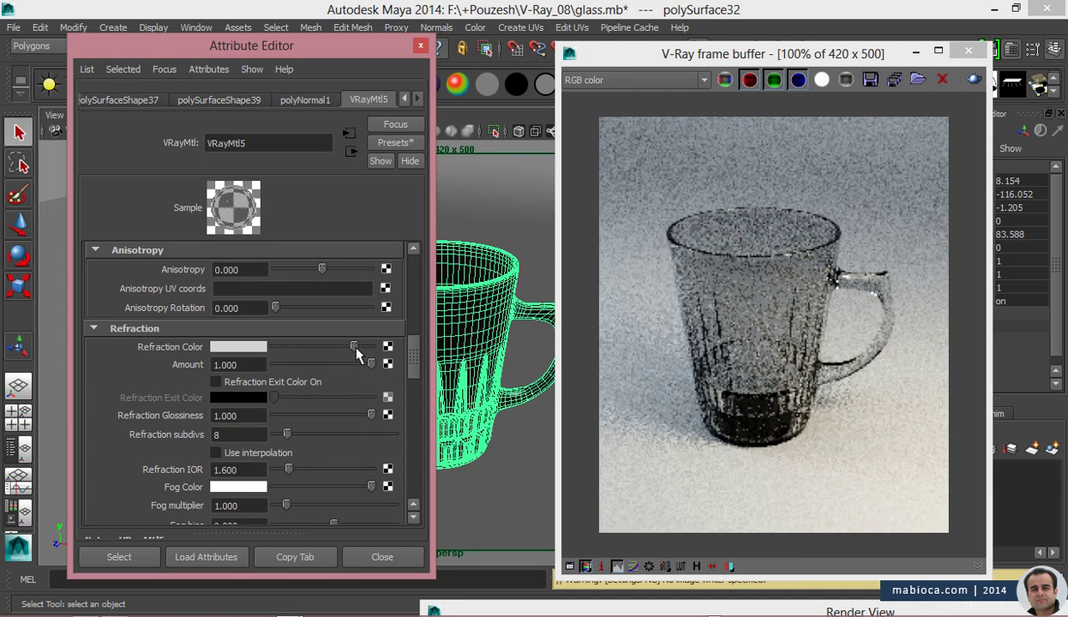
left_click(252, 349)
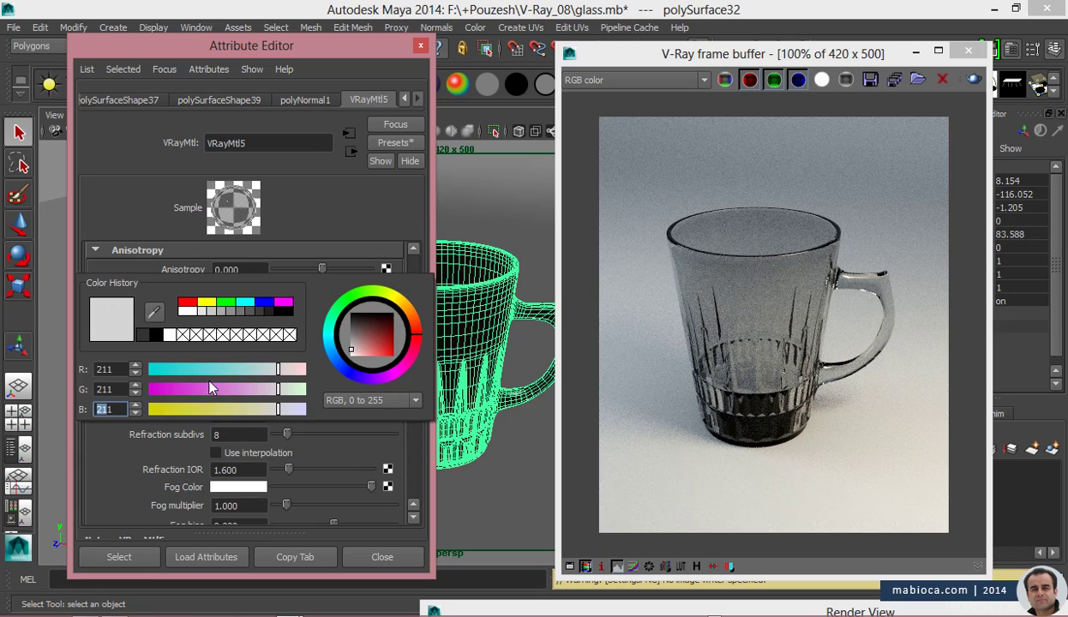
left_click(84, 365)
type("250")
key("Tab")
type("250")
key("Tab")
type("250")
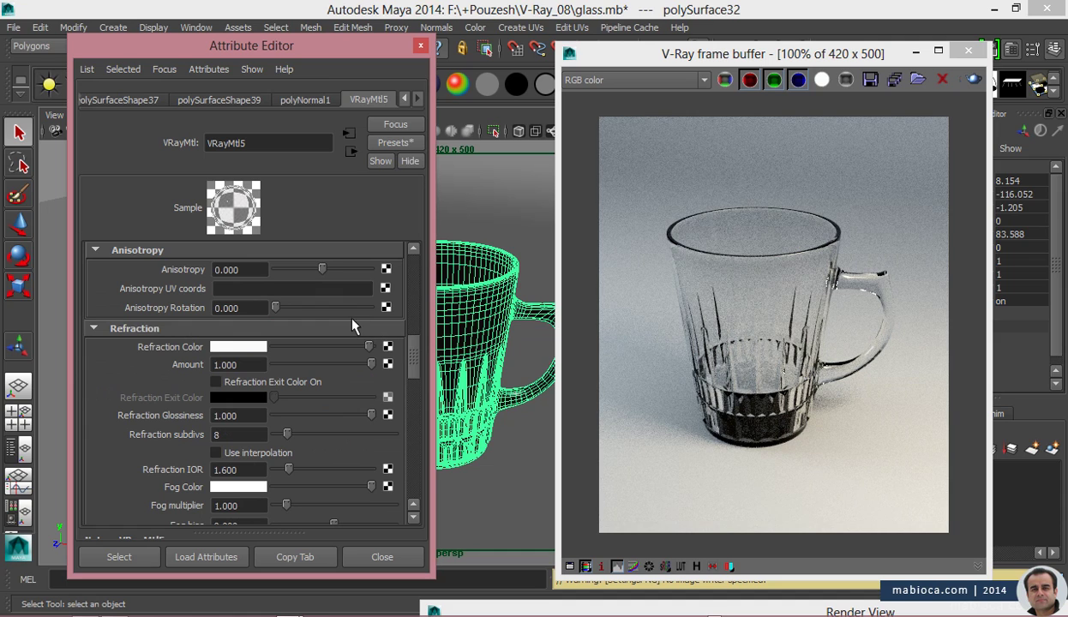
- Enable Refraction Exit Color and tint the fog colour a faint light blue
scroll(416, 365, "down", 1)
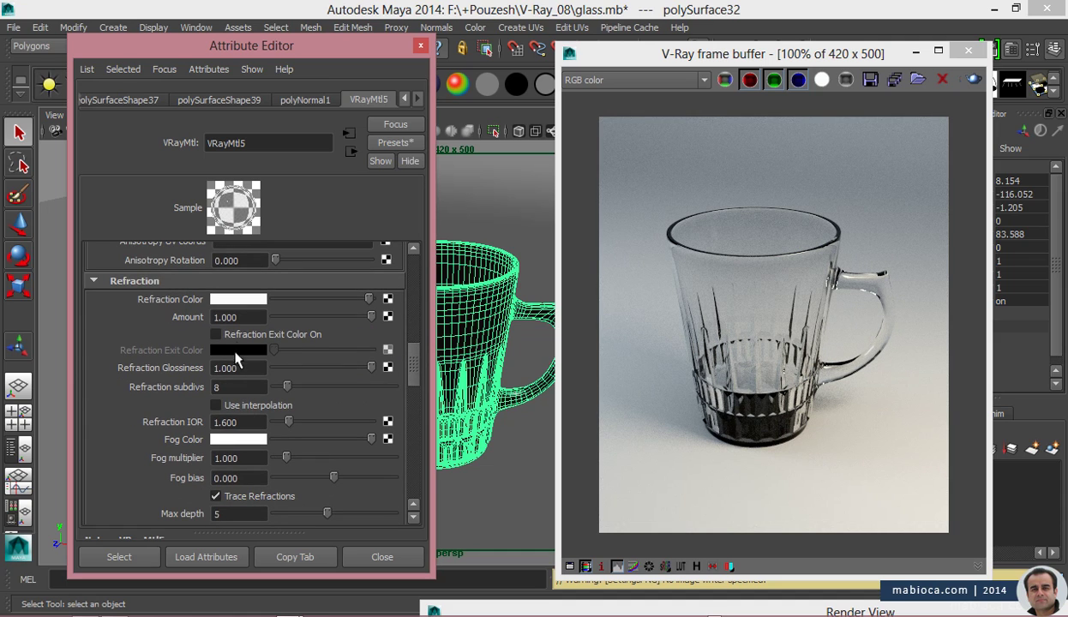
left_click(322, 333)
scroll(234, 380, "down", 1)
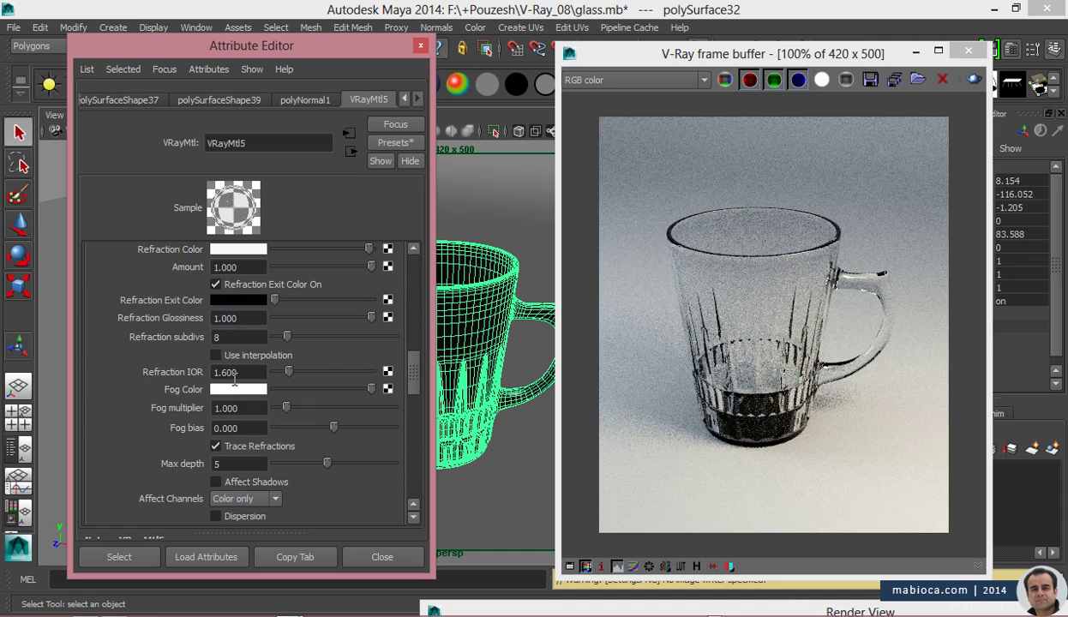
left_click(238, 391)
left_click_drag(282, 452, 271, 452)
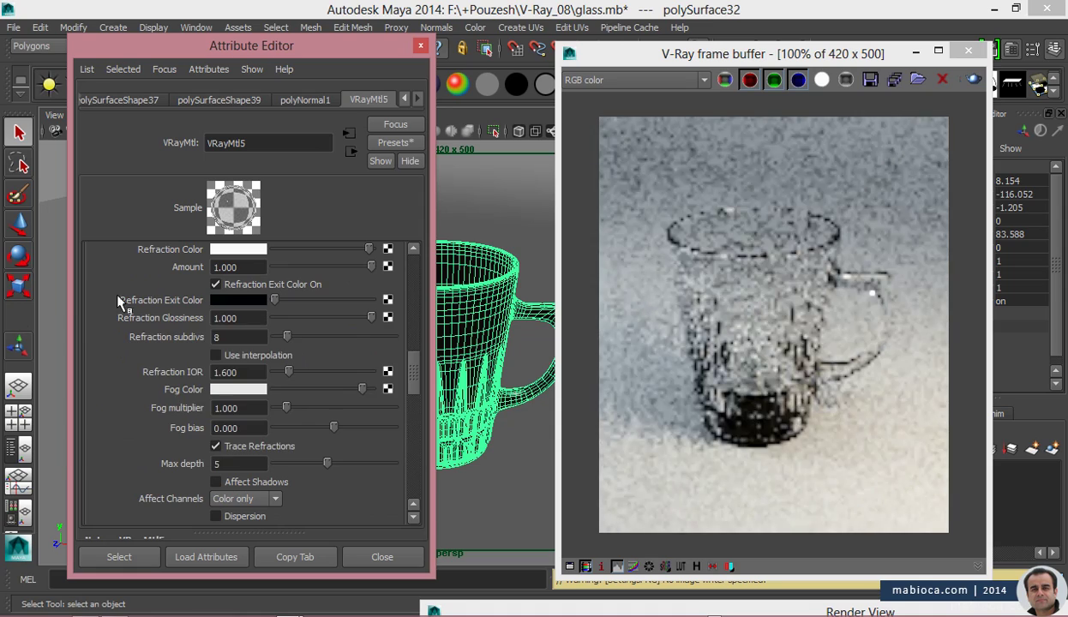
left_click(239, 391)
left_click(211, 413)
left_click(142, 432)
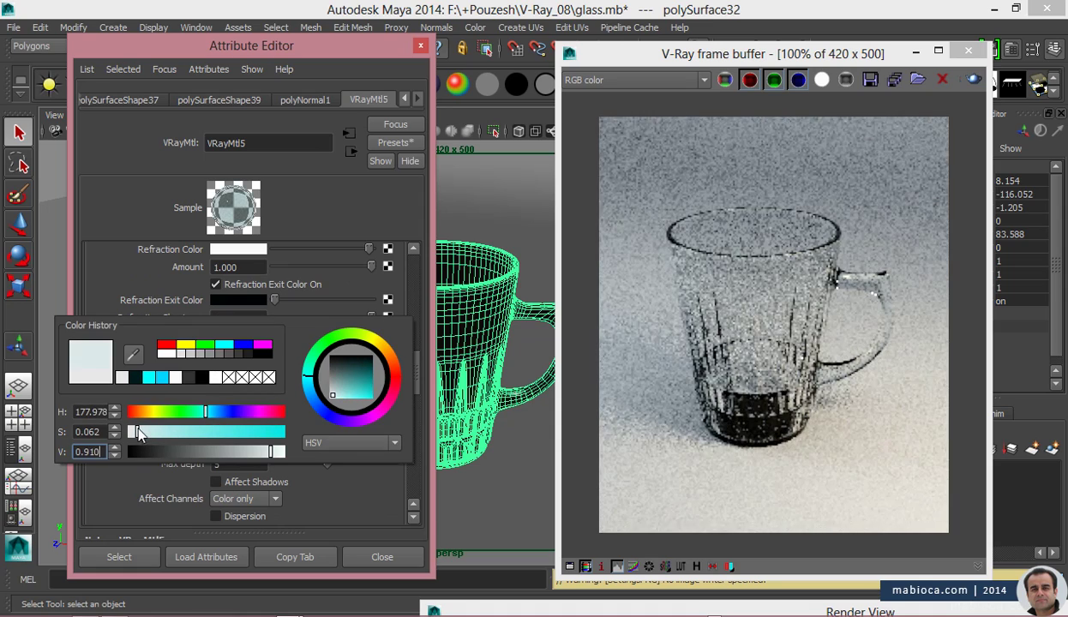
- Set fog bias to -0.608 and refraction max depth to 10, then open the GI render settings
left_click_drag(327, 428, 322, 428)
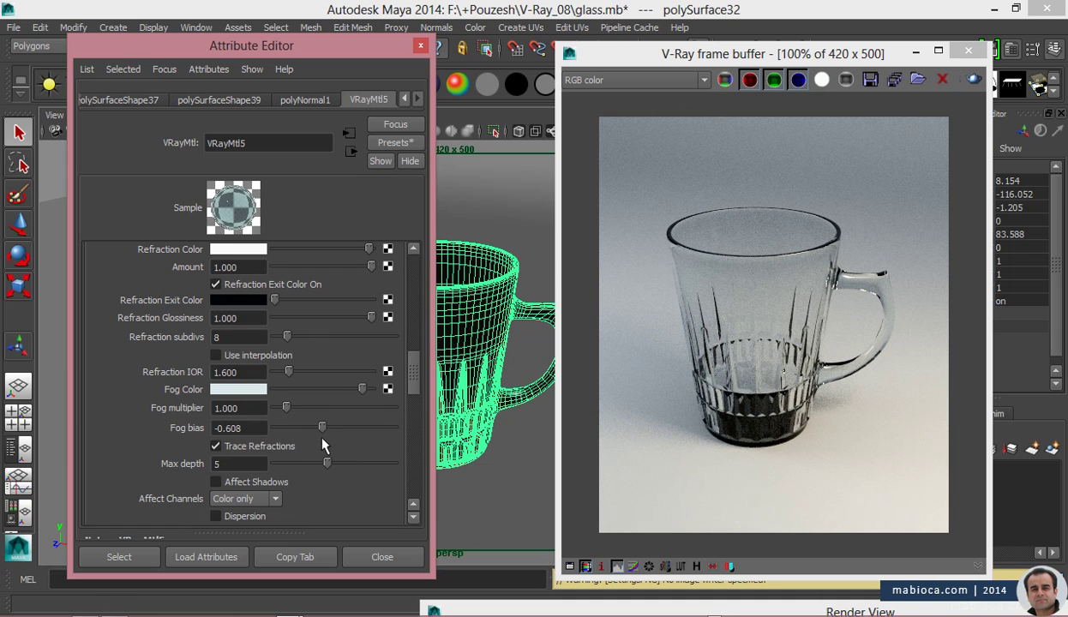
left_click_drag(368, 467, 394, 464)
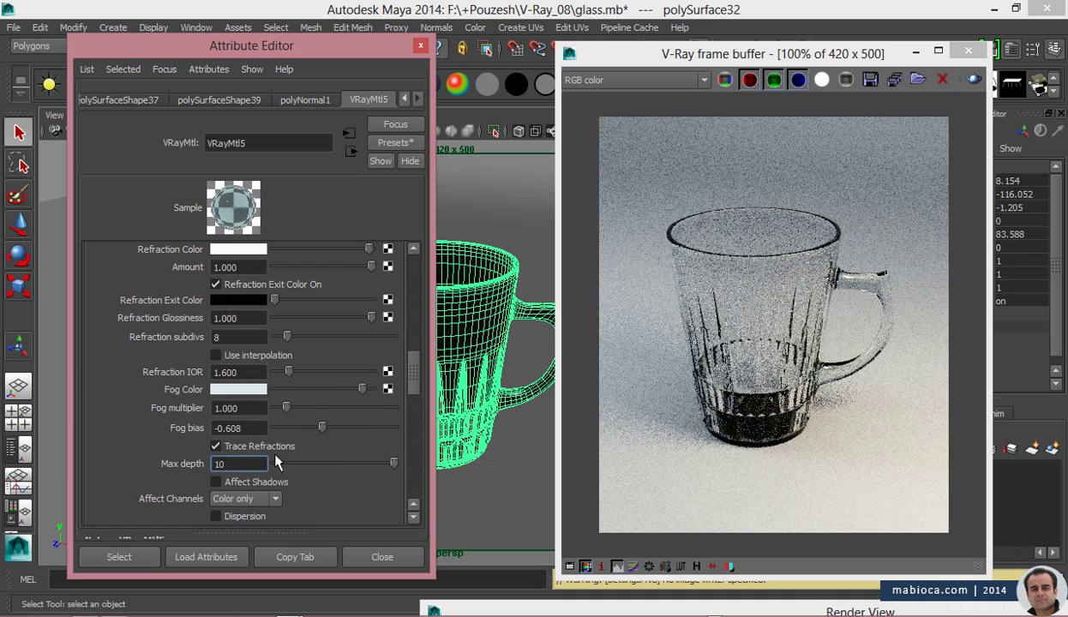
key("Return")
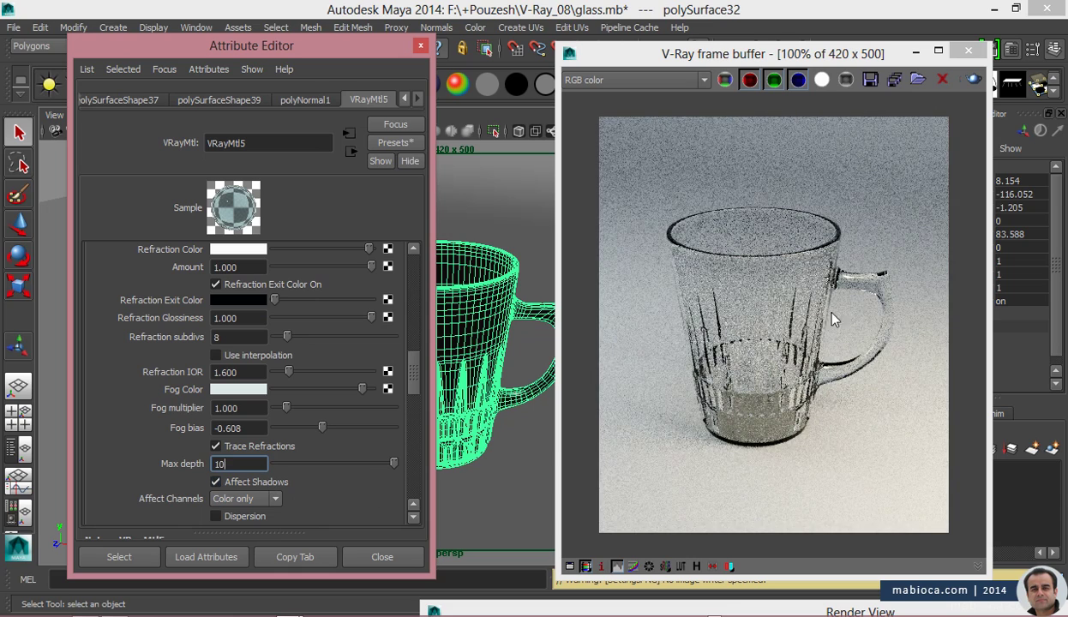
scroll(415, 375, "down", 3)
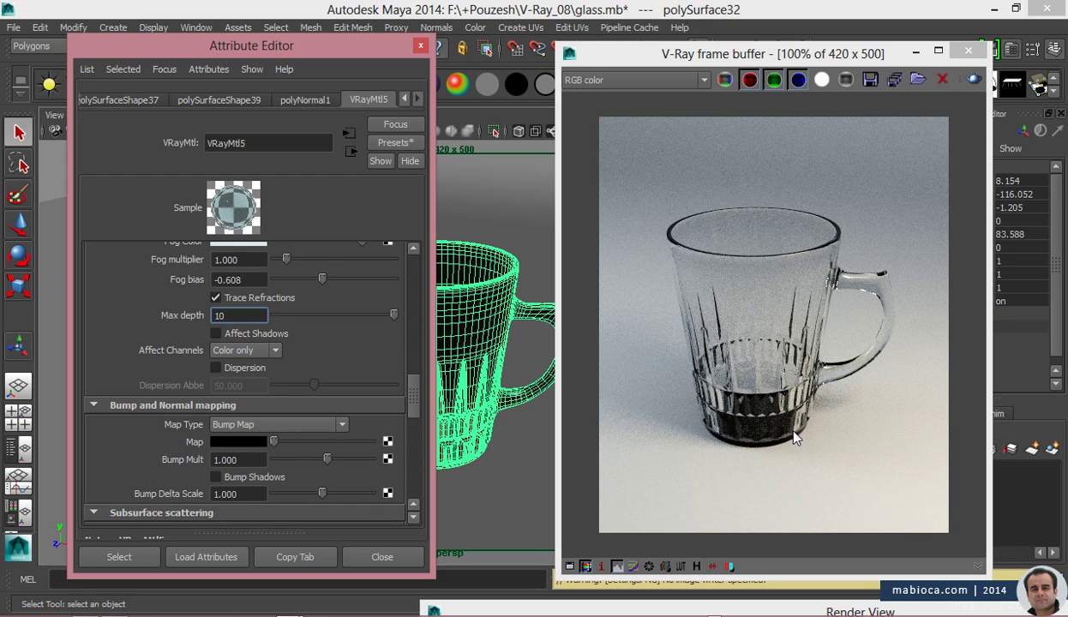
scroll(419, 418, "down", 2)
scroll(419, 417, "up", 1)
scroll(419, 417, "down", 6)
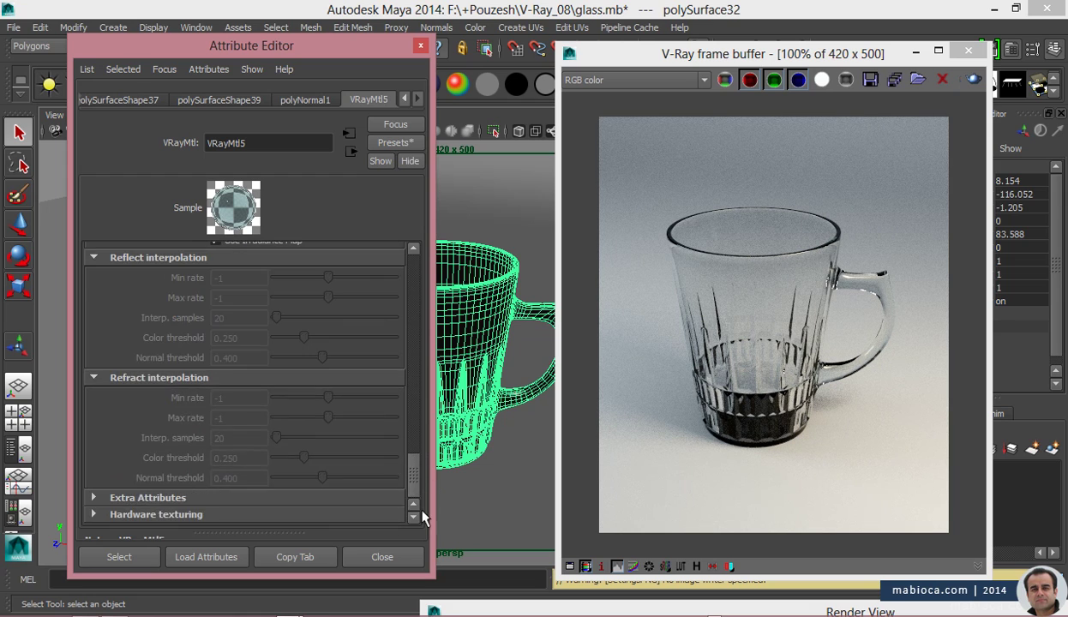
scroll(420, 416, "up", 7)
left_click_drag(418, 415, 417, 390)
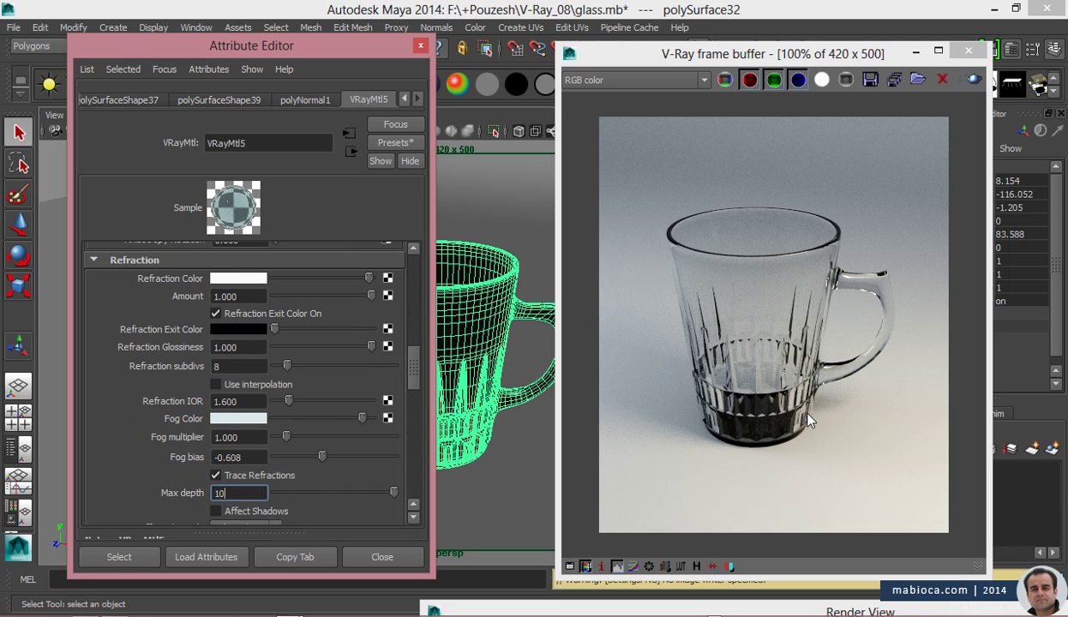
left_click_drag(695, 64, 704, 125)
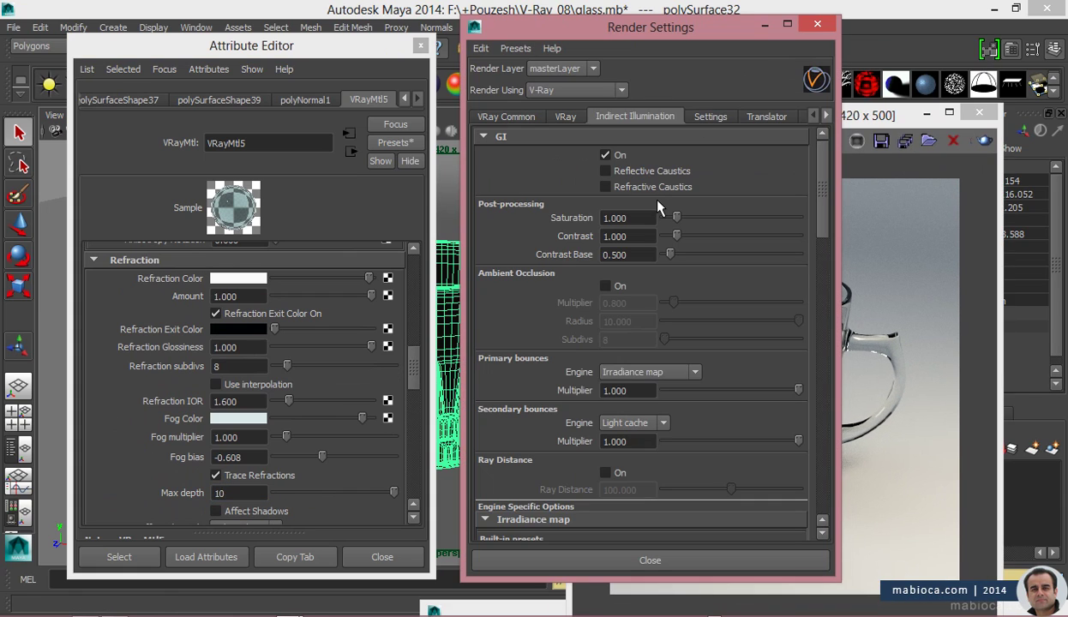
- In V-Ray Environment, use a light-blue GI colour and grey background, reflection and refraction colours, then re-render
left_click_drag(601, 26, 272, 33)
left_click(238, 122)
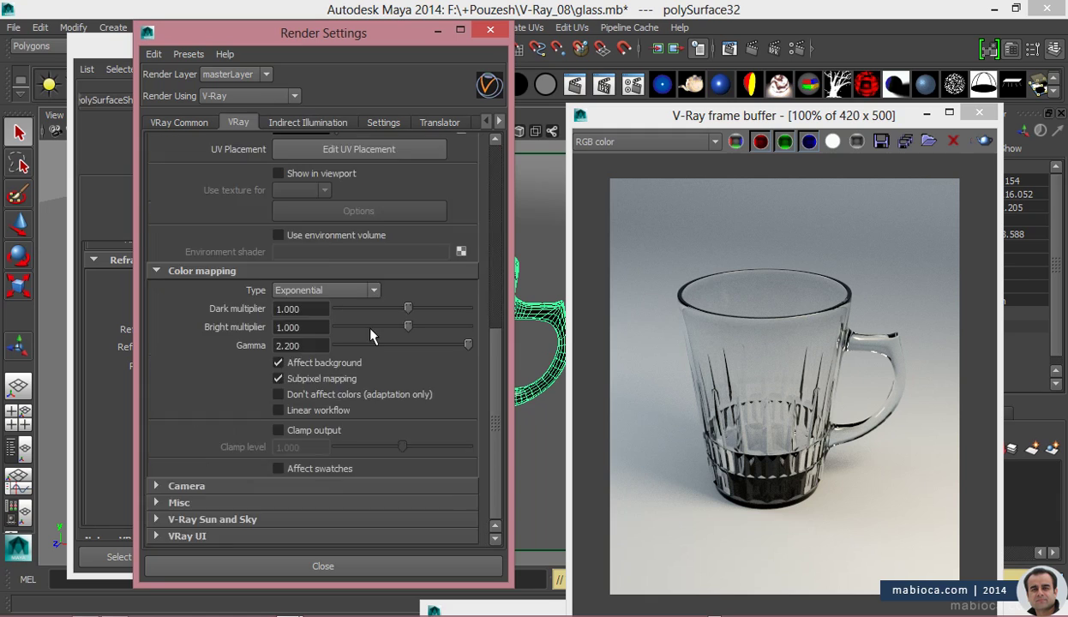
scroll(360, 319, "up", 5)
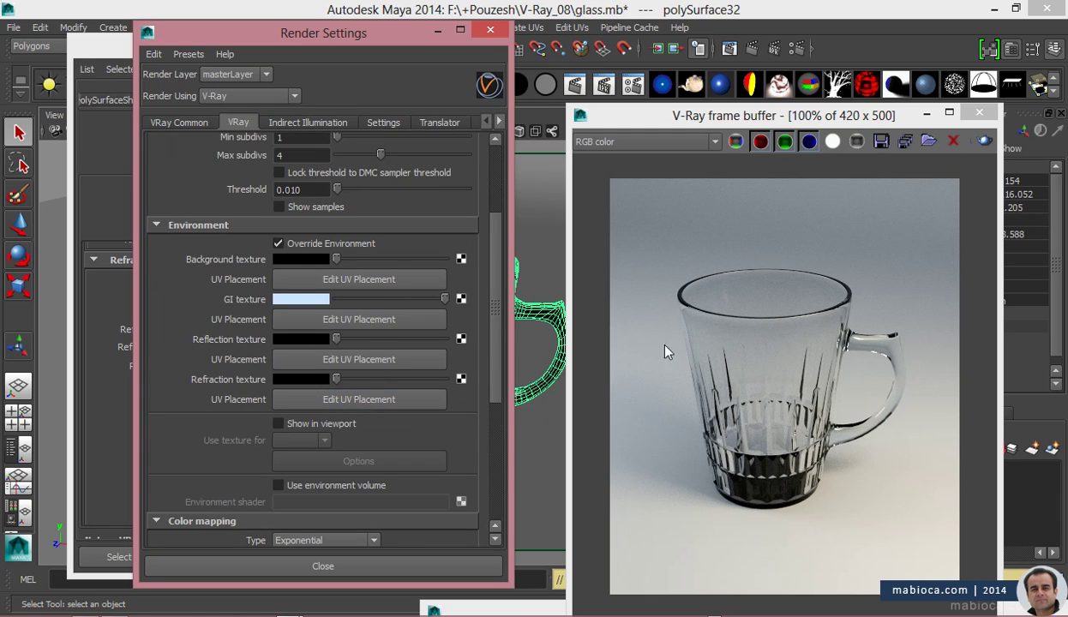
left_click(463, 261)
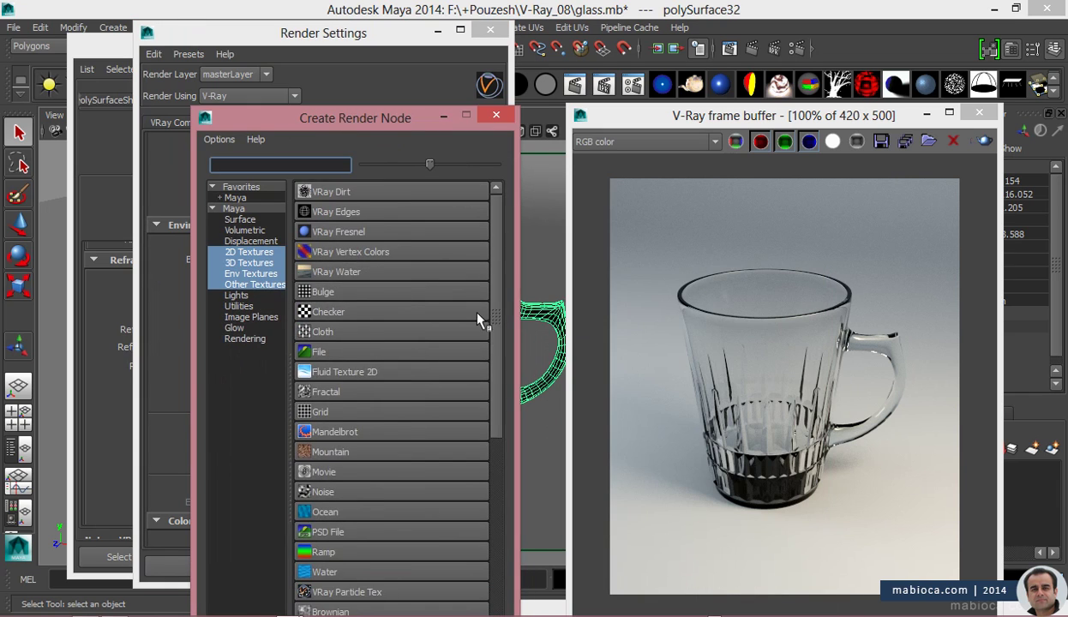
left_click(480, 320)
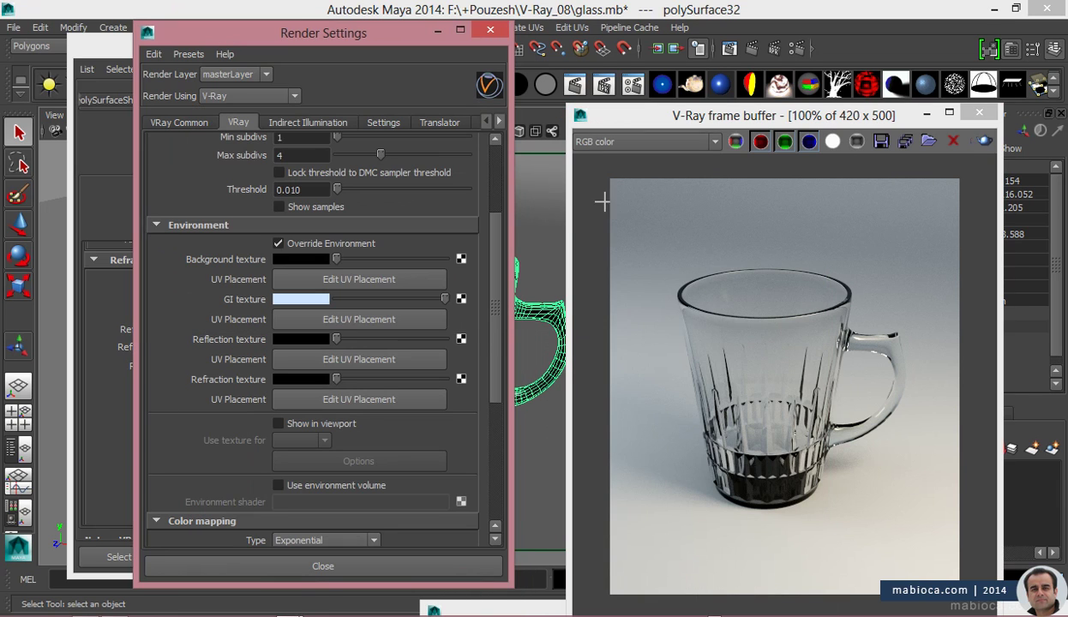
left_click_drag(336, 258, 395, 259)
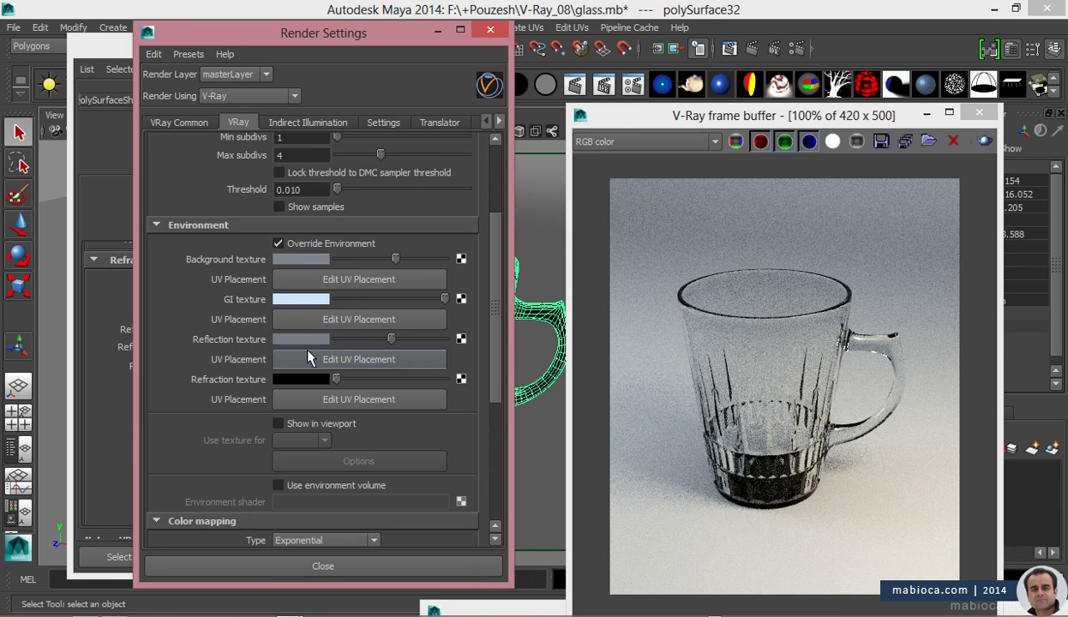
left_click(300, 379)
left_click(292, 372)
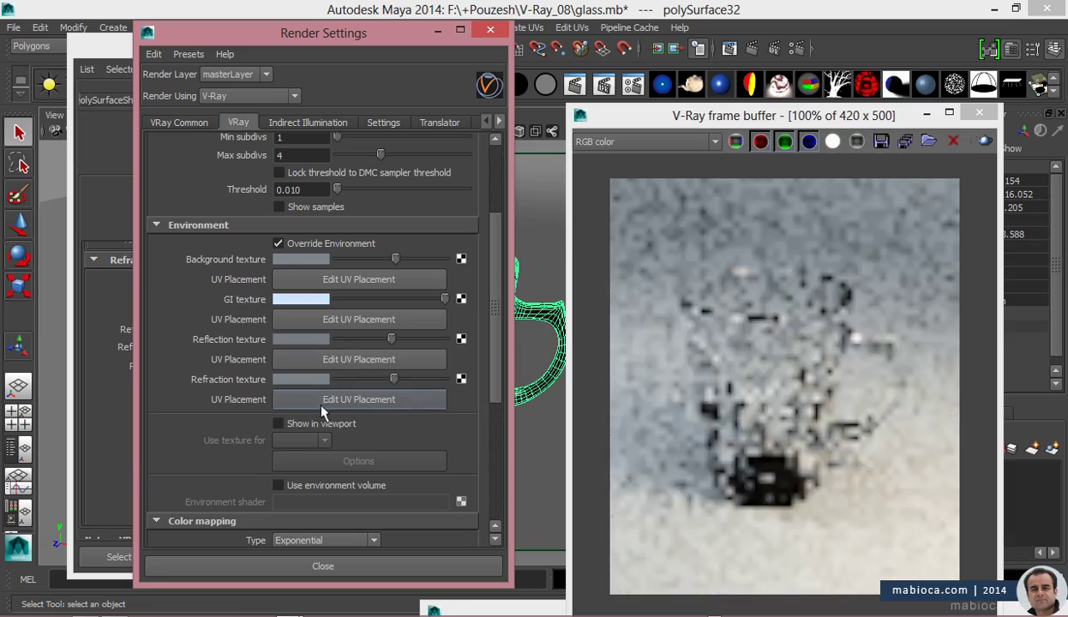
left_click(983, 141)
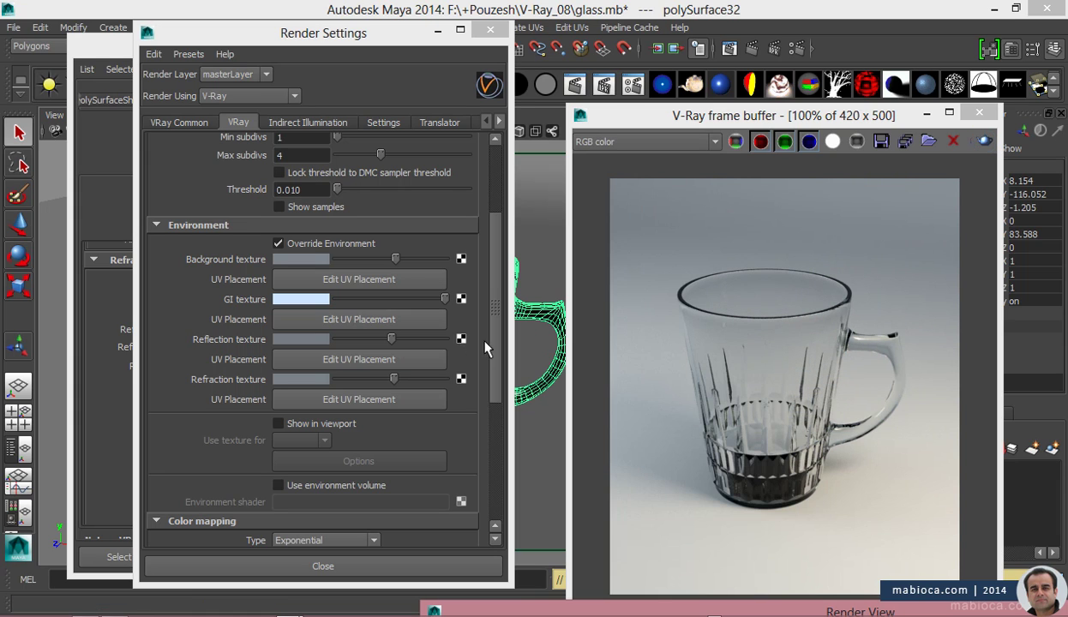
- Set the color mapping dark multiplier to 0.5 and re-render to compare
scroll(296, 360, "down", 5)
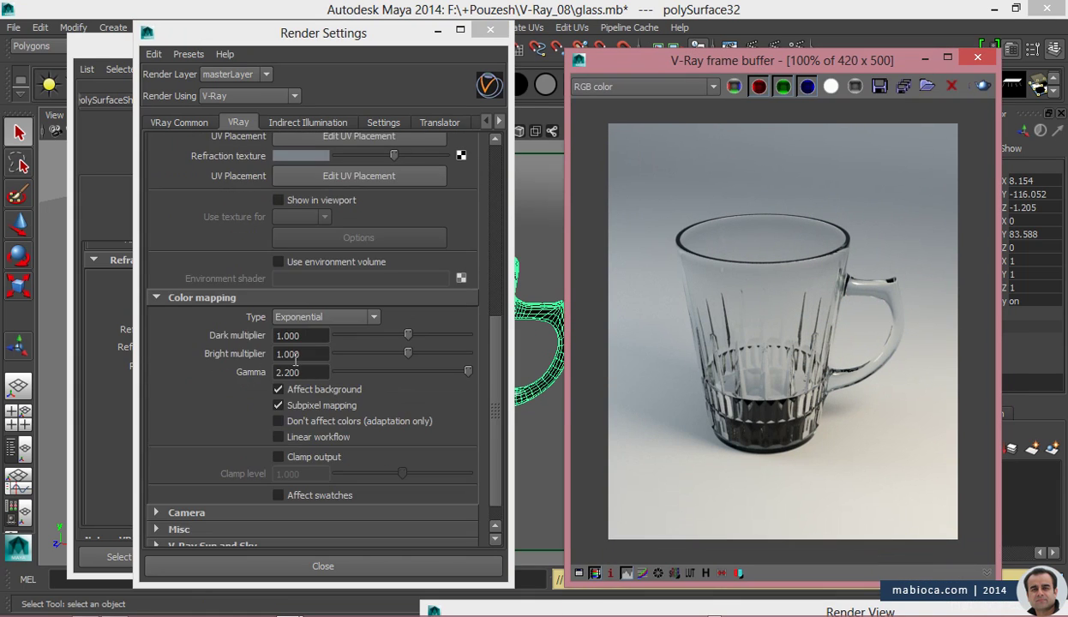
double_click(300, 335)
type("0.5")
key("Return")
left_click_drag(771, 60, 774, 84)
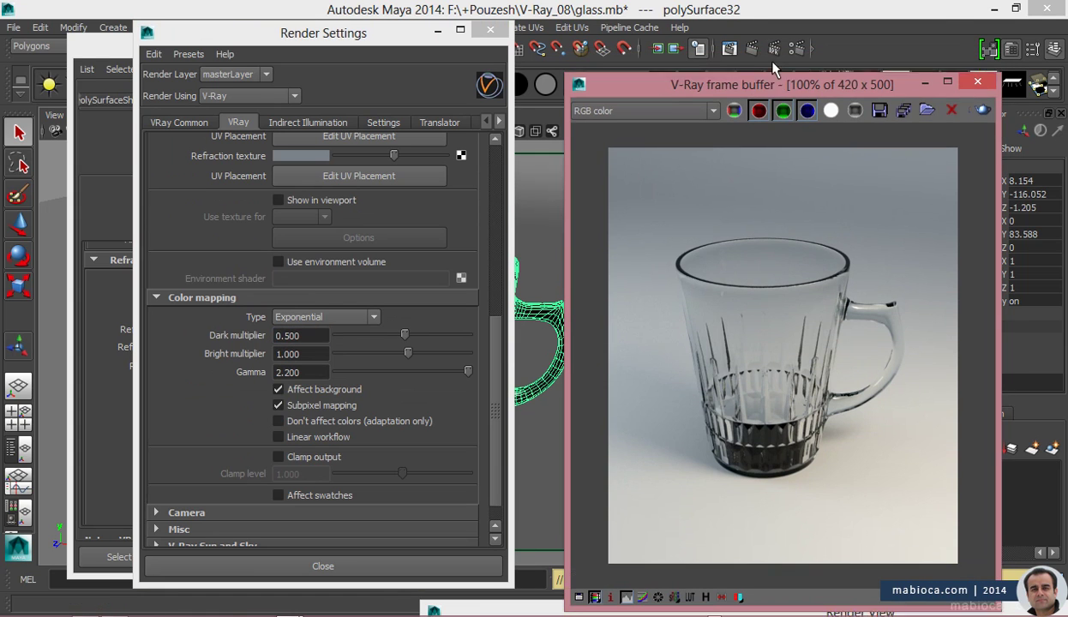
left_click(752, 49)
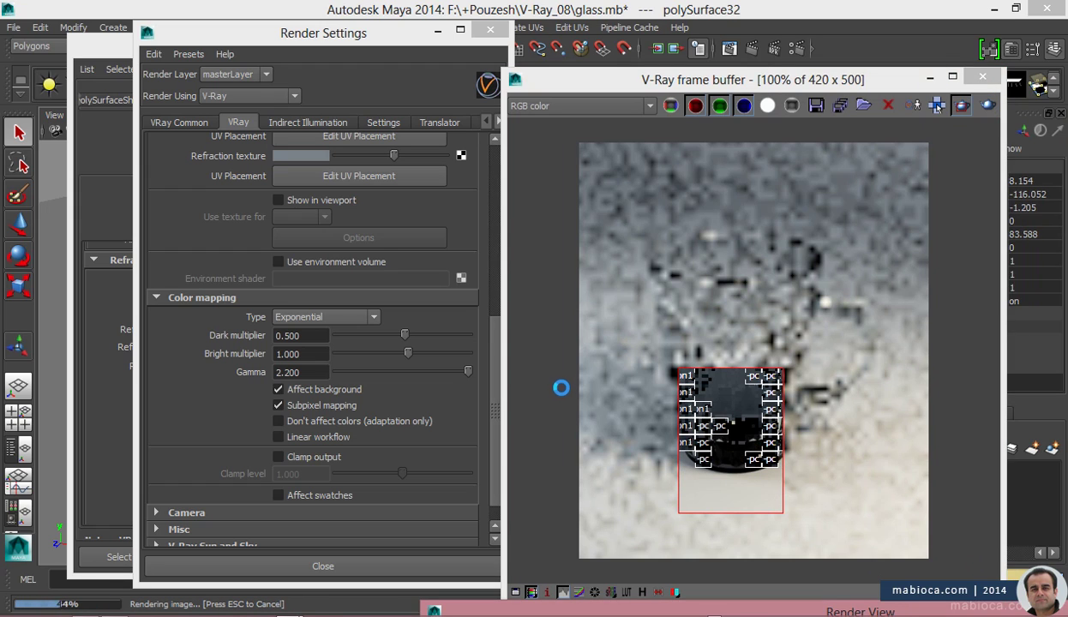
- Raise the dark multiplier to 1.5, then 2.2, and re-render the region
double_click(295, 335)
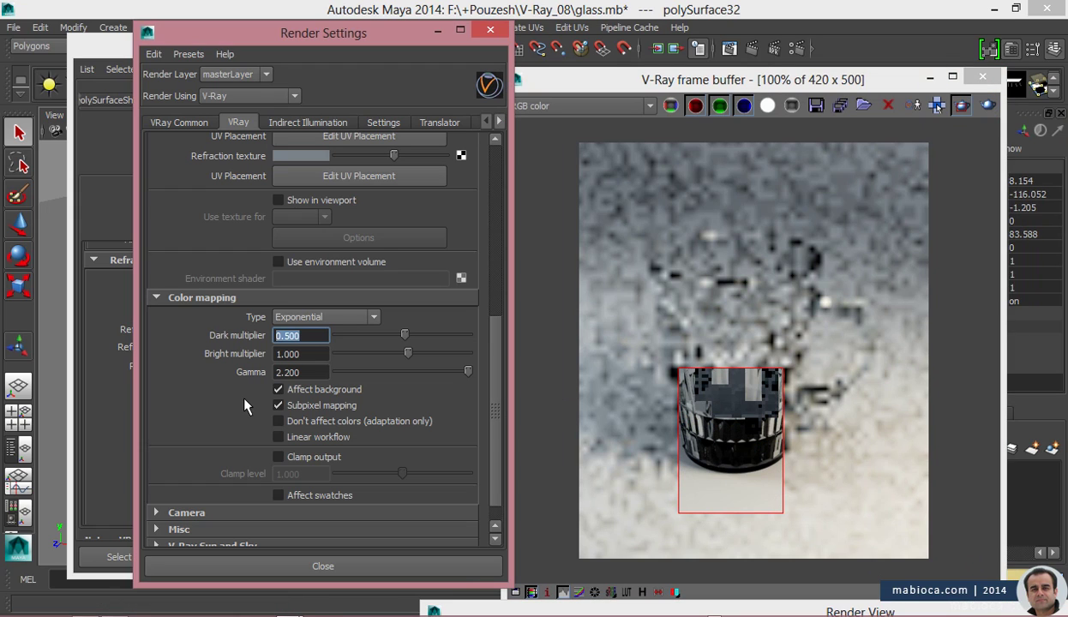
type("1.5")
key("Return")
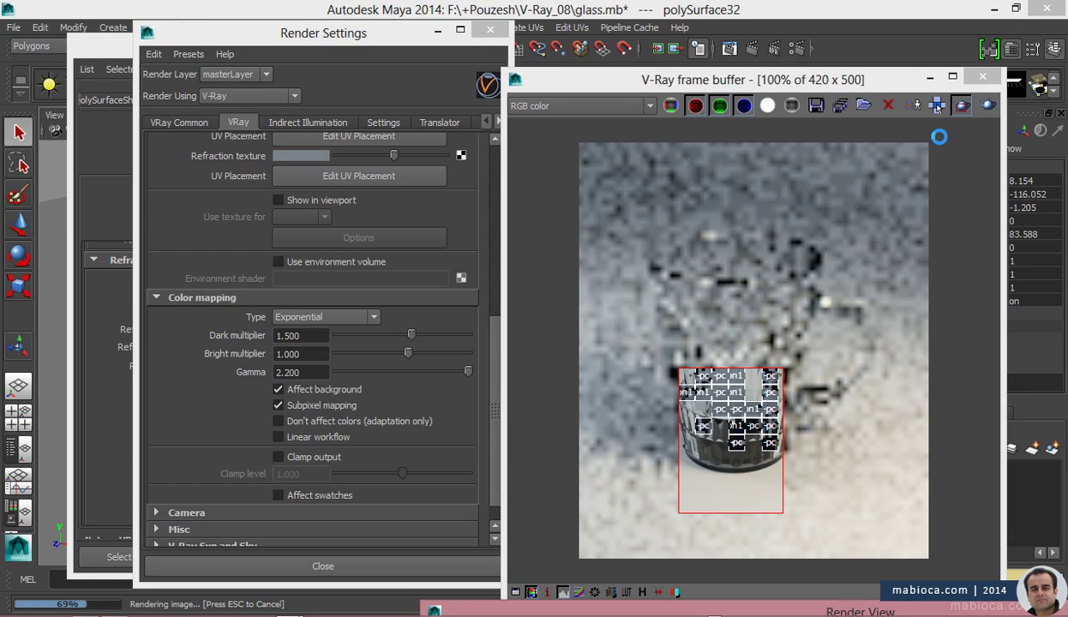
left_click_drag(411, 335, 417, 335)
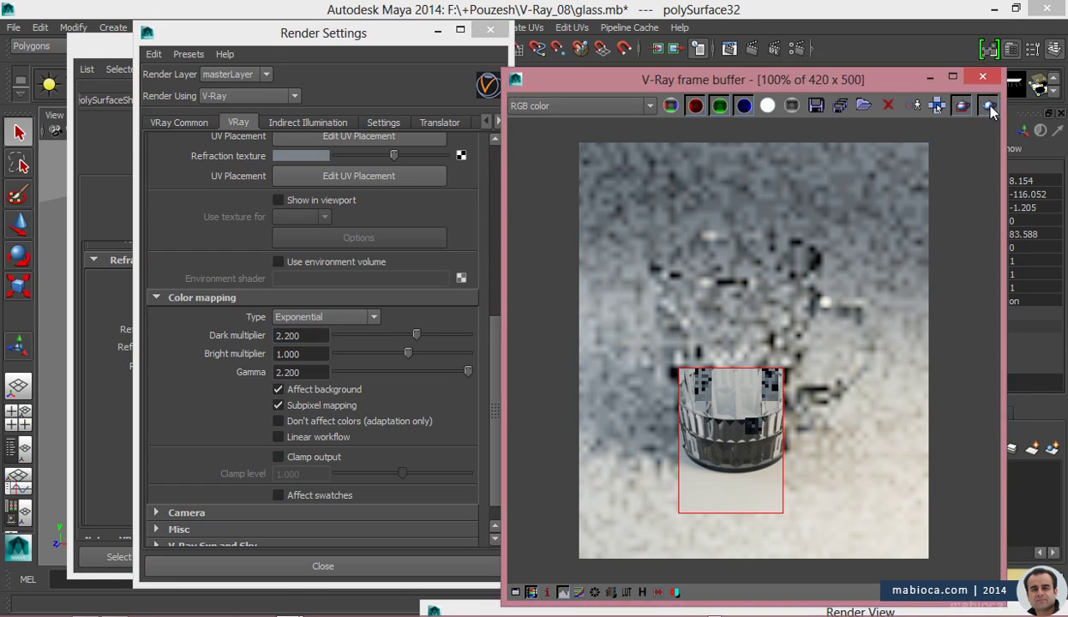
left_click(937, 104)
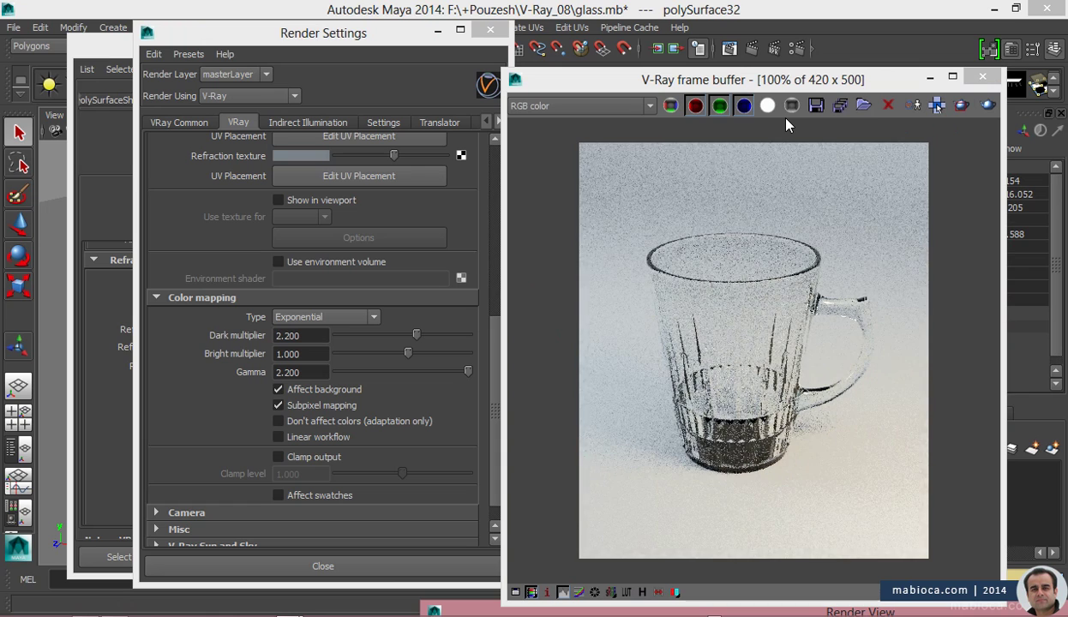
left_click_drag(323, 32, 252, 34)
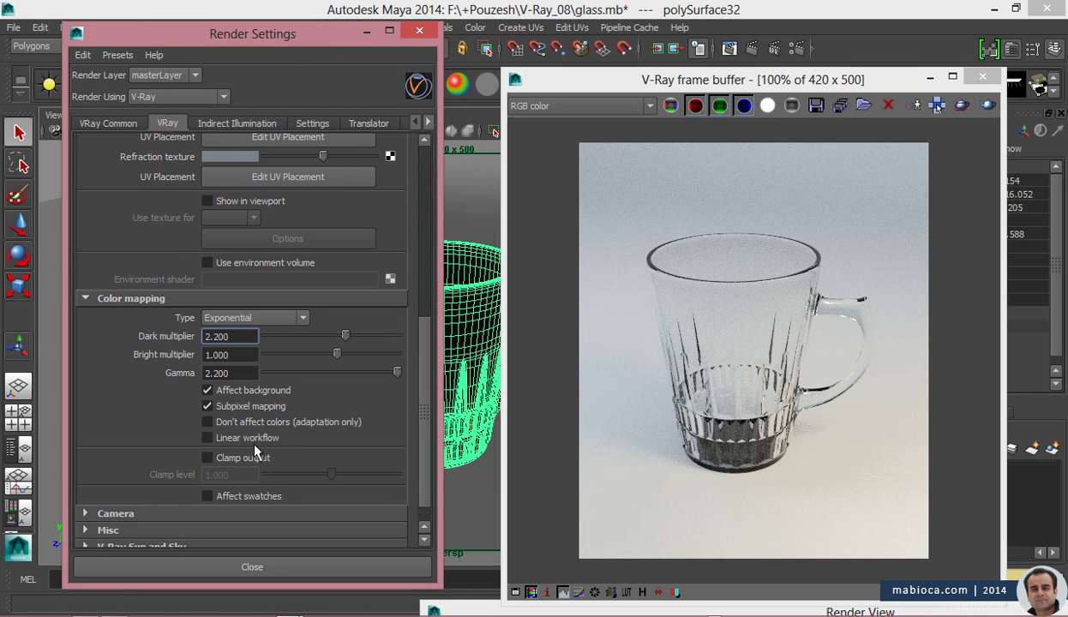
- Give the glass a dark teal refraction exit colour and mark the mug as the render region
left_click_drag(733, 79, 696, 58)
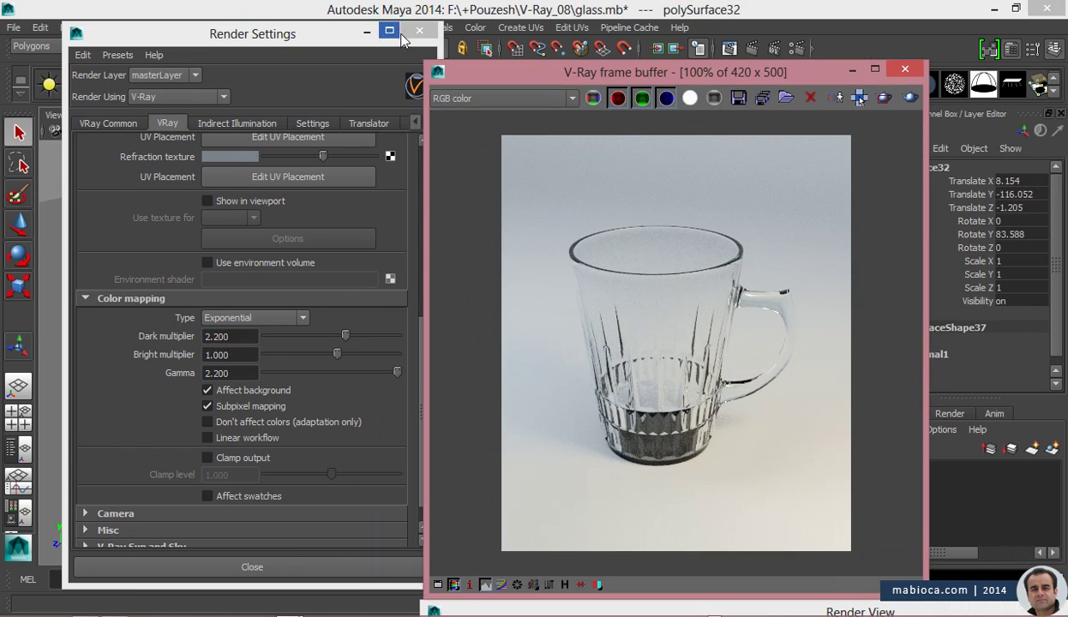
key("ctrl+a")
left_click(290, 328)
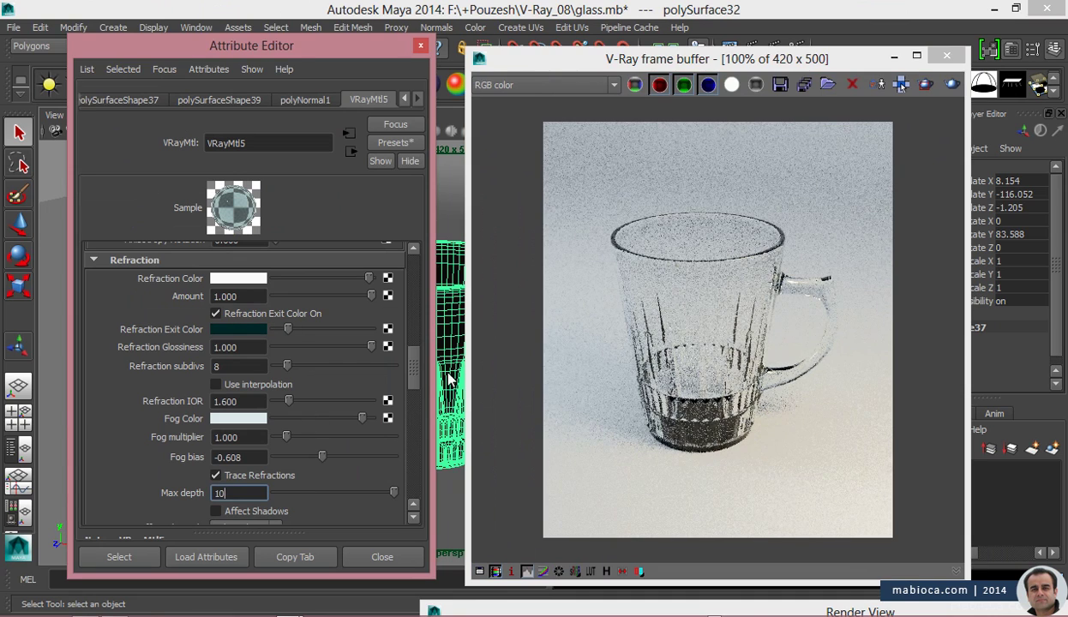
left_click_drag(587, 191, 861, 476)
left_click_drag(413, 375, 426, 354)
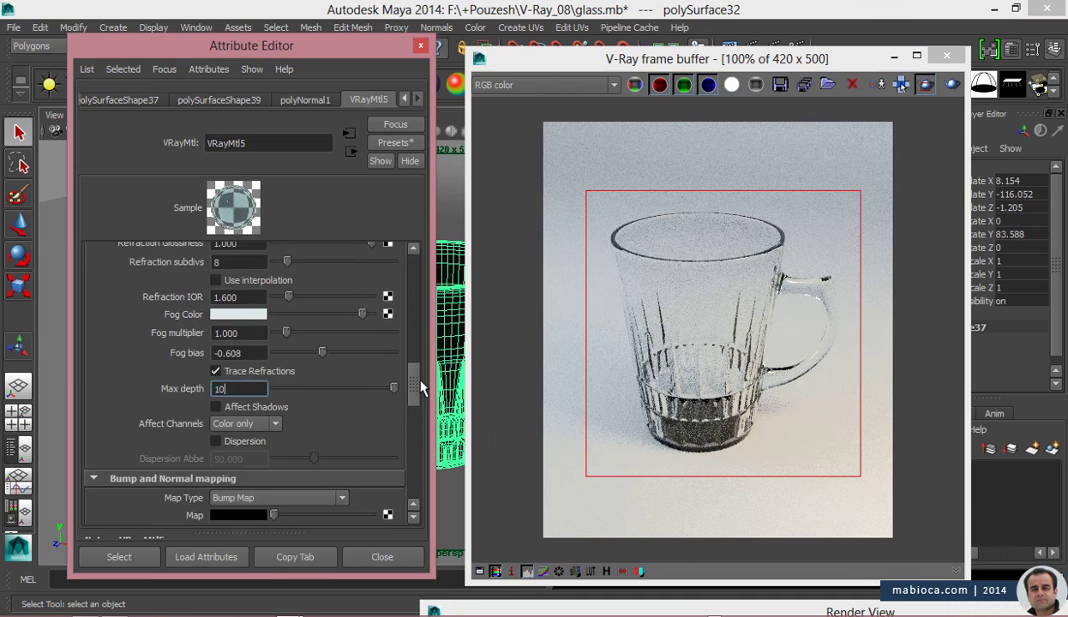
scroll(426, 354, "up", 5)
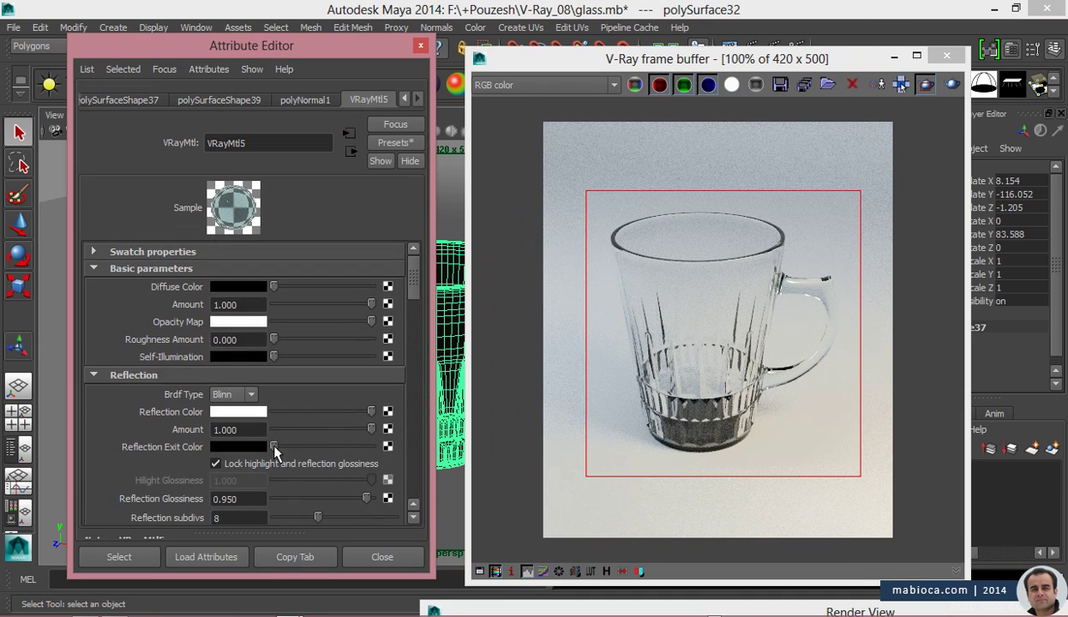
- Set the reflection exit colour to grey, unlock Fresnel IOR, and set it to 2
left_click(267, 433)
scroll(290, 420, "down", 5)
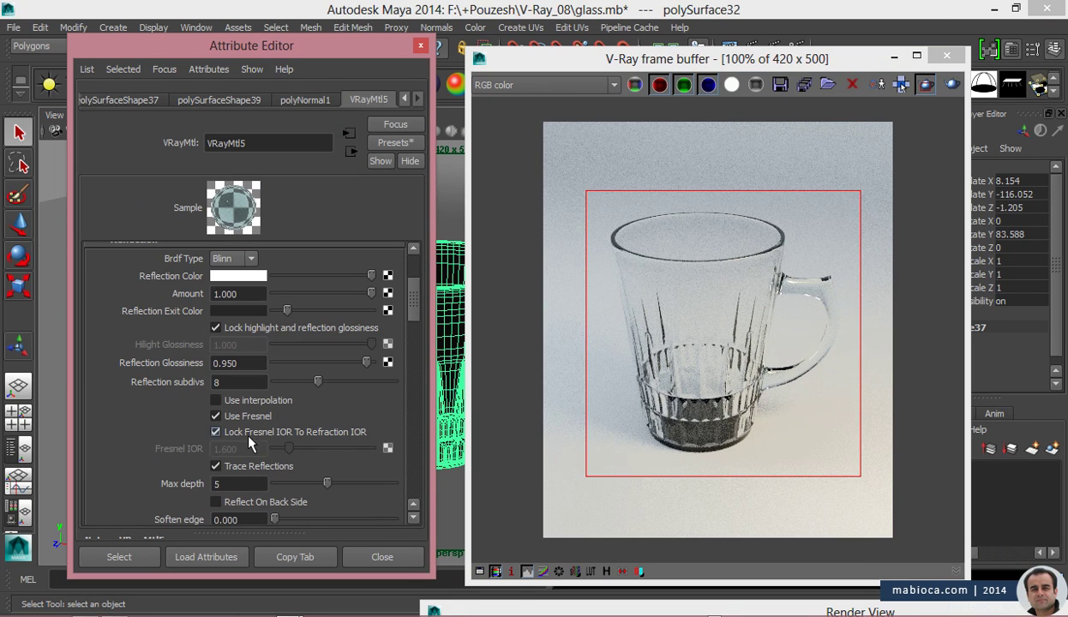
left_click(211, 447)
type("3")
key("Return")
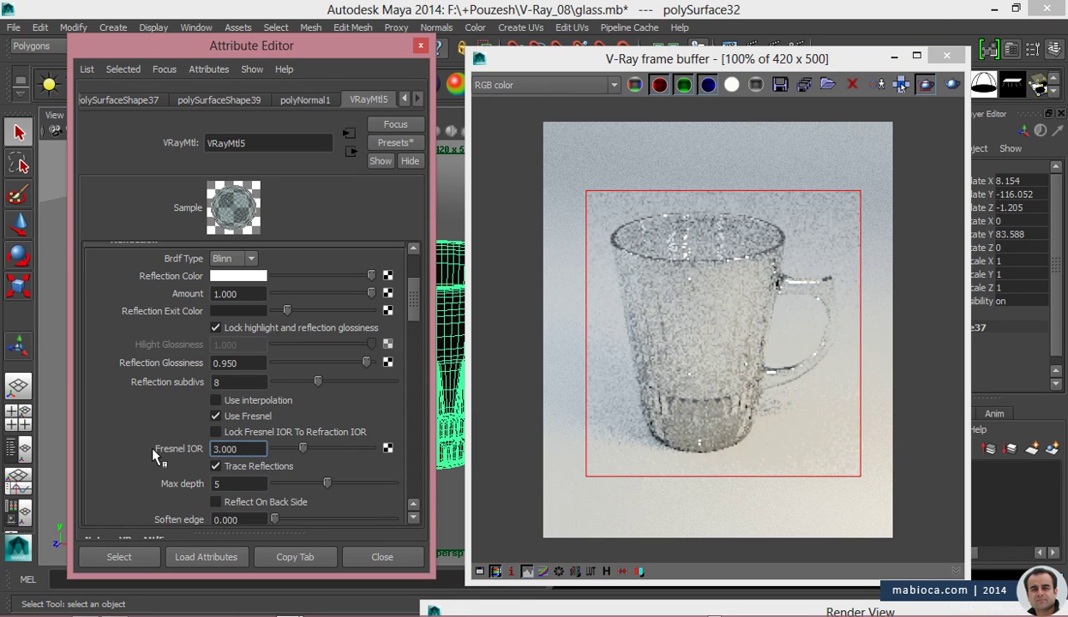
type("2")
key("Return")
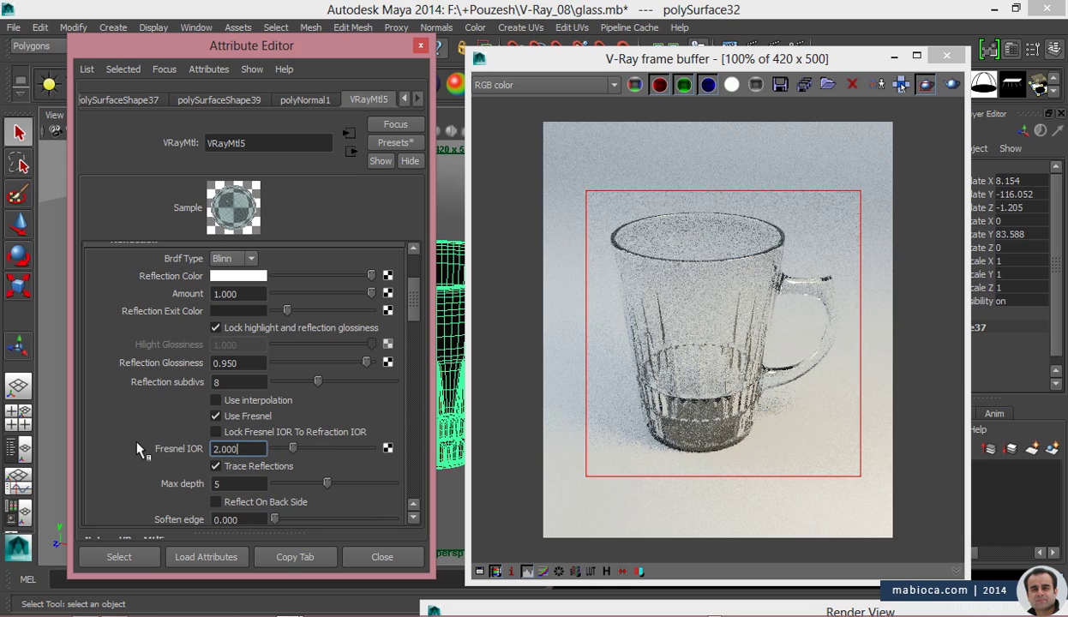
scroll(234, 418, "up", 4)
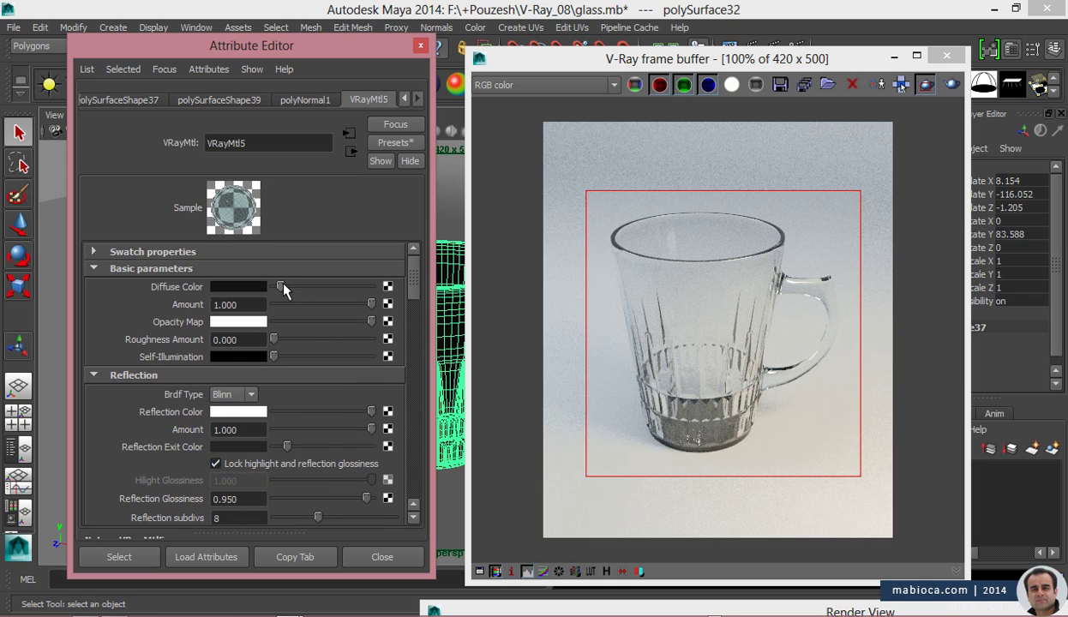
left_click_drag(286, 286, 372, 286)
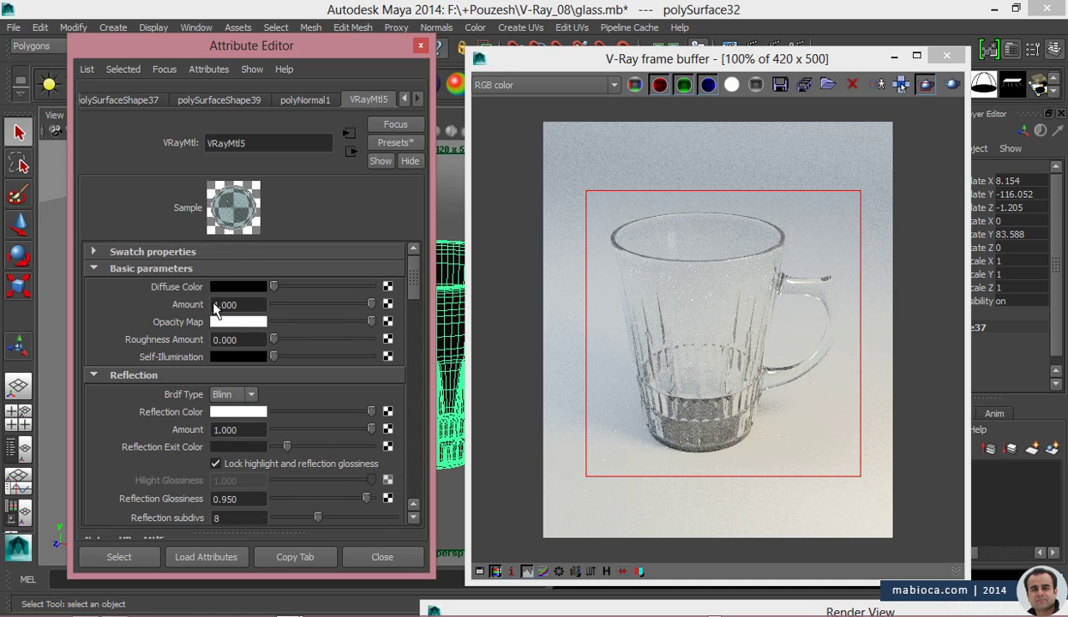
scroll(286, 439, "down", 3)
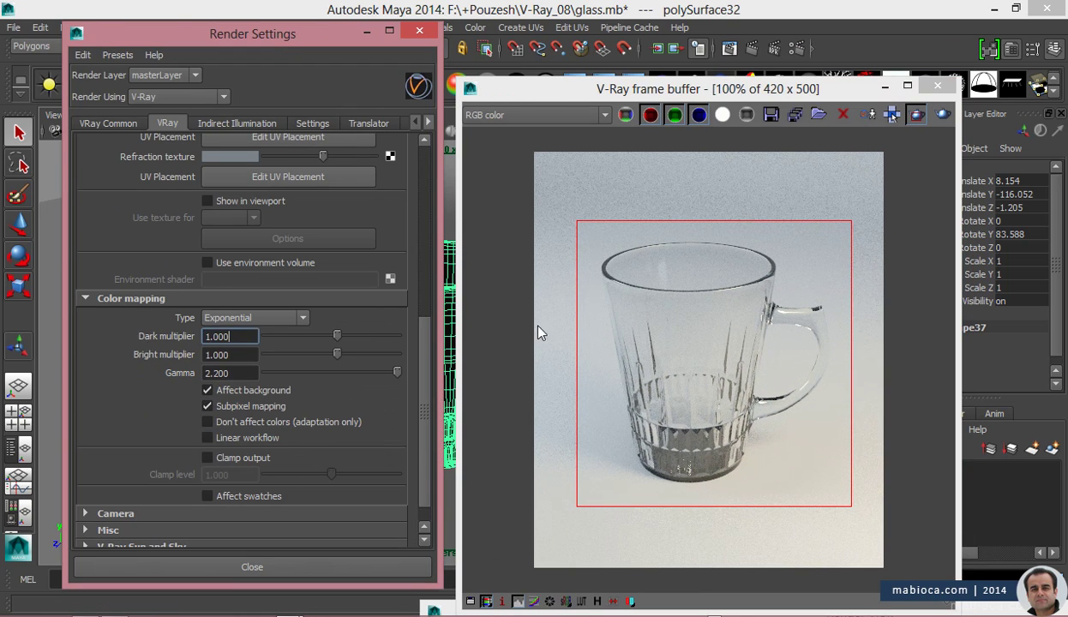
- View a tea-glass photo from the Caustic folder, then close it and return to the V-Ray render
left_click(215, 612)
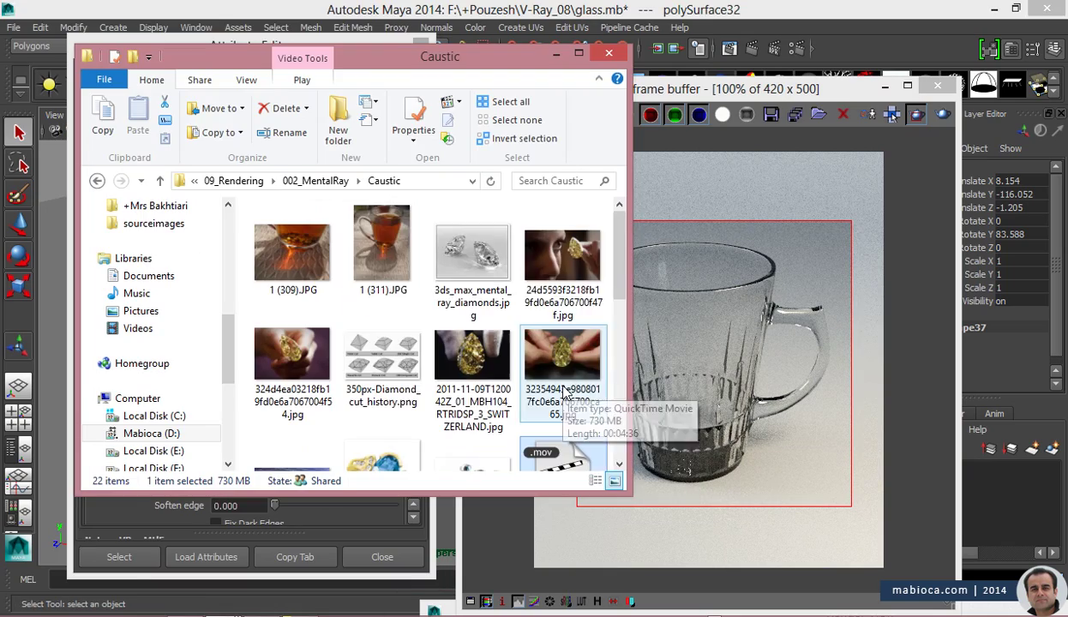
double_click(377, 197)
key("Escape")
left_click(766, 276)
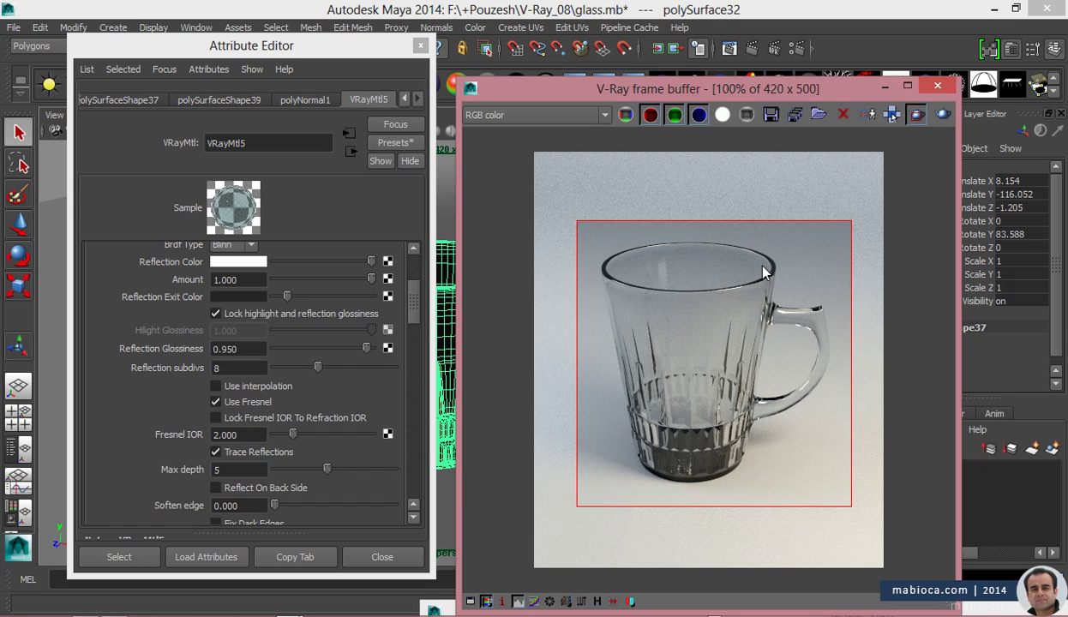
- Select the floor plane and lighten its material's diffuse colour
left_click(886, 87)
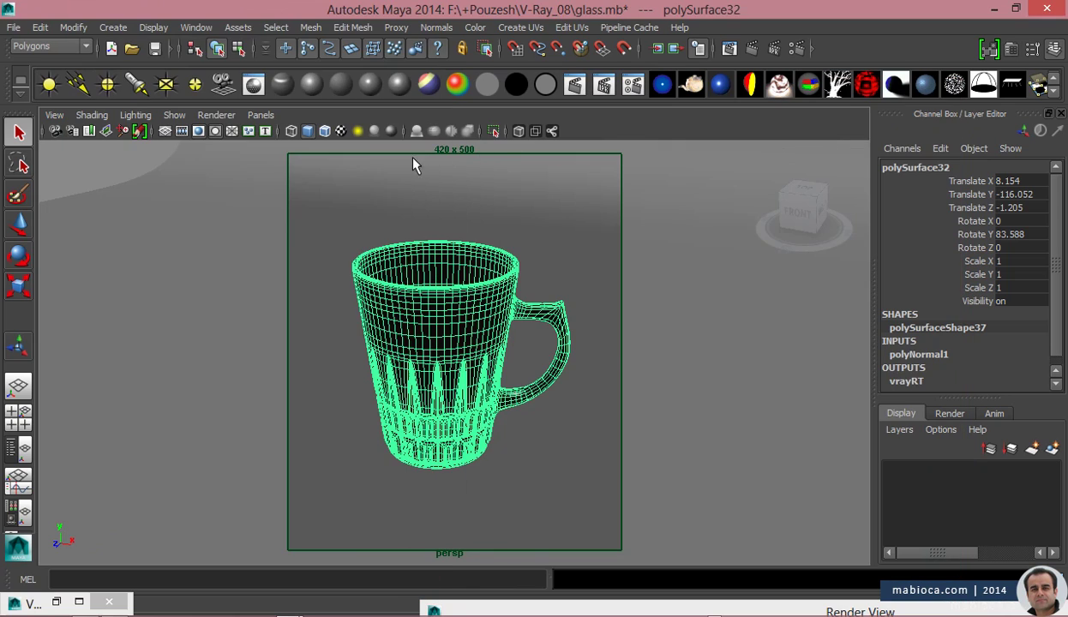
left_click(487, 452)
left_click(801, 50)
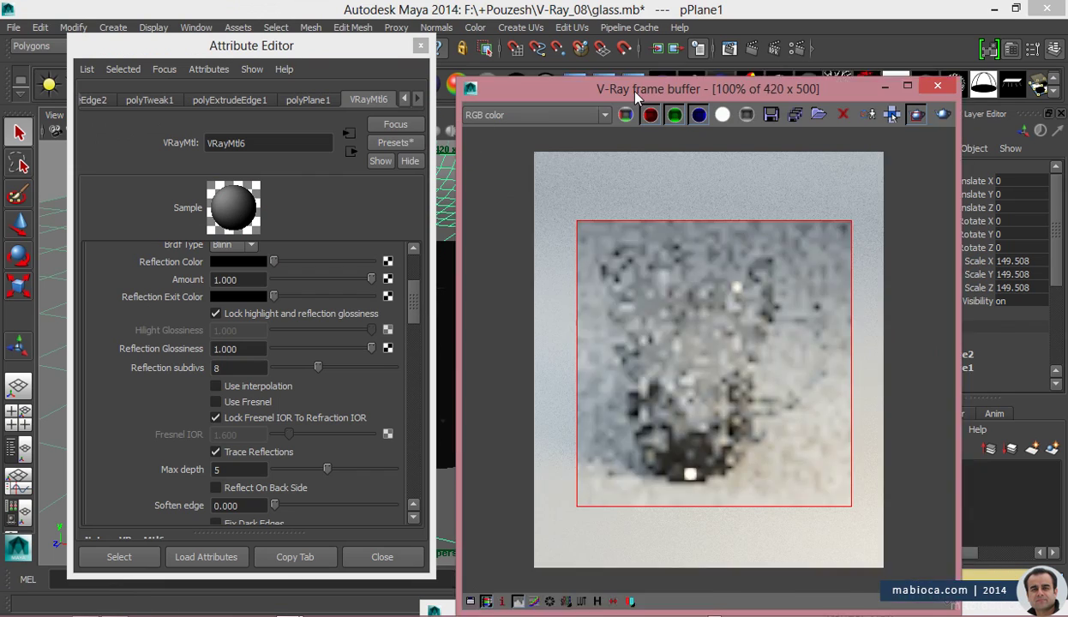
scroll(373, 313, "up", 4)
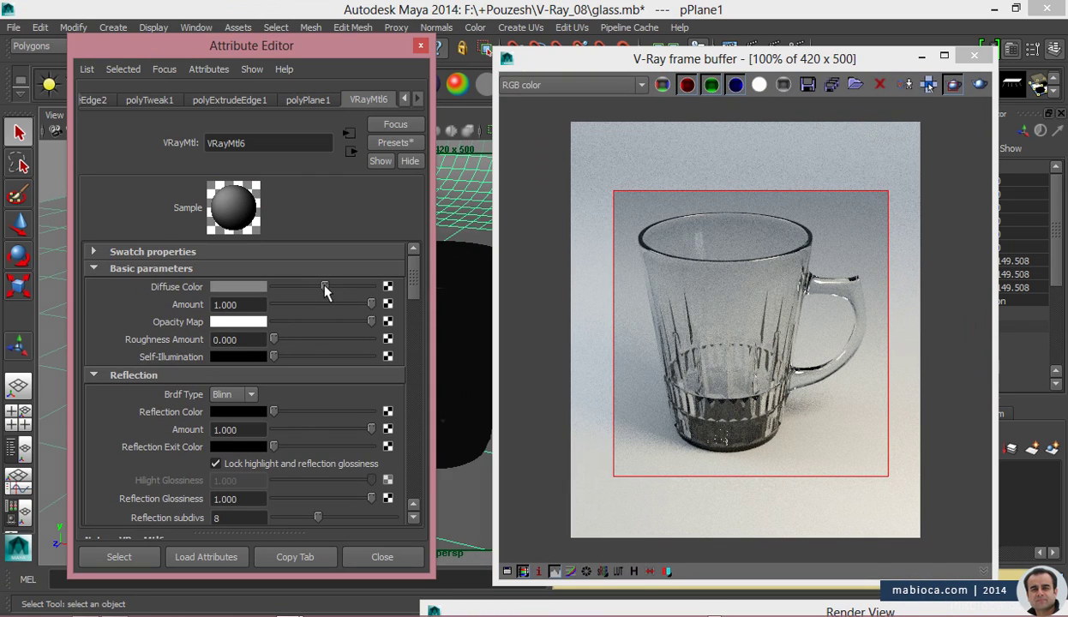
left_click_drag(327, 292, 362, 287)
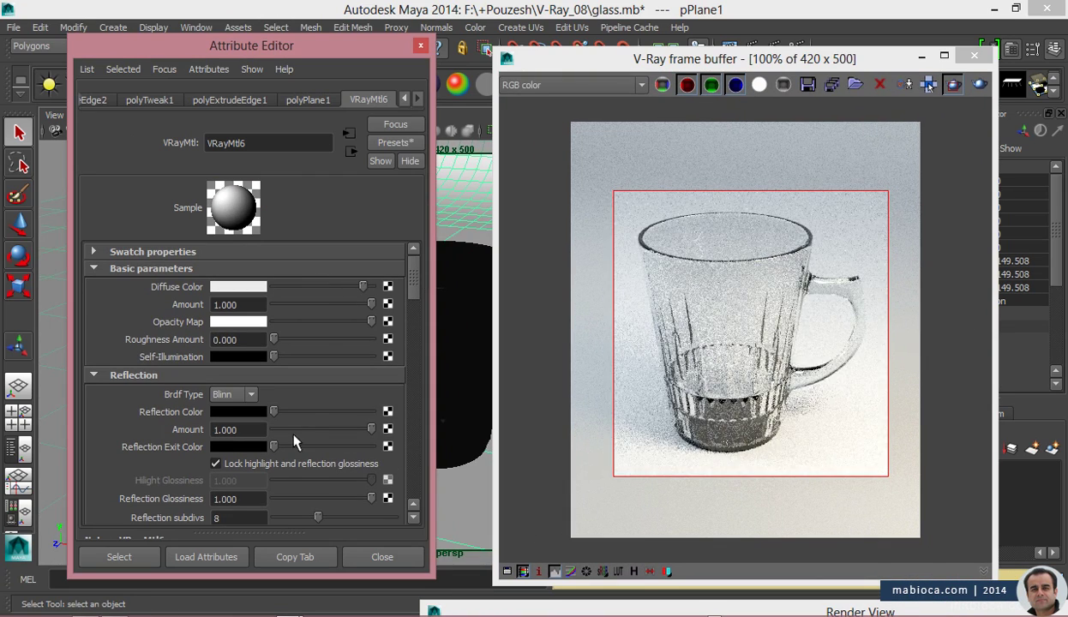
- Give the floor a grey reflection colour and a dark blue reflection exit colour
scroll(348, 283, "down", 3)
left_click_drag(274, 302, 296, 304)
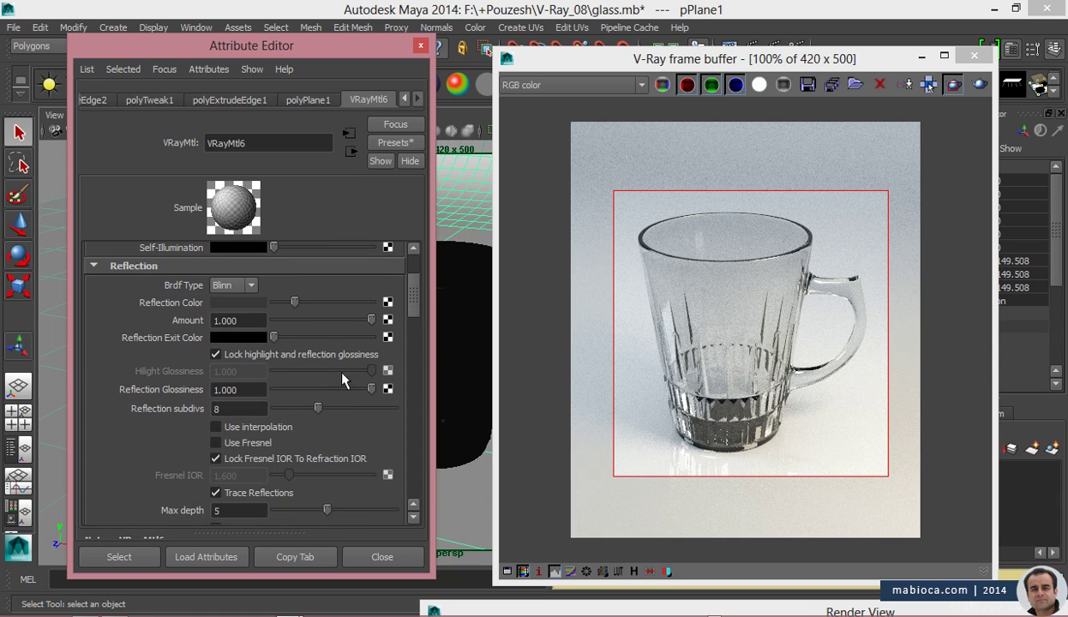
scroll(267, 325, "down", 1)
left_click(255, 327)
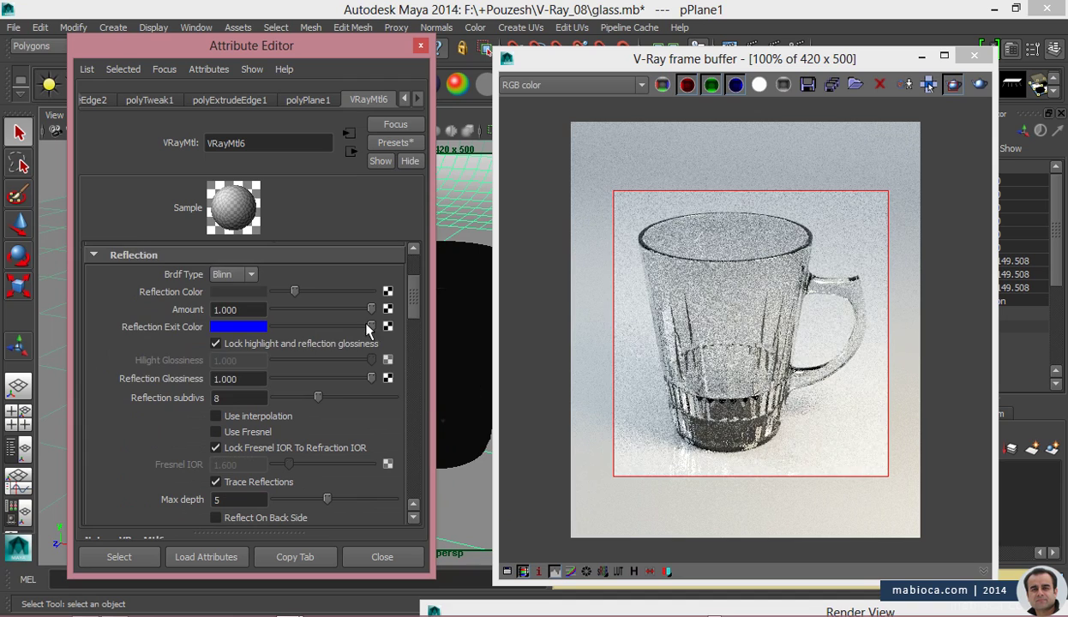
left_click_drag(362, 326, 335, 329)
- Set the floor's reflection glossiness to 0.880 and re-render the scene
scroll(326, 490, "down", 4)
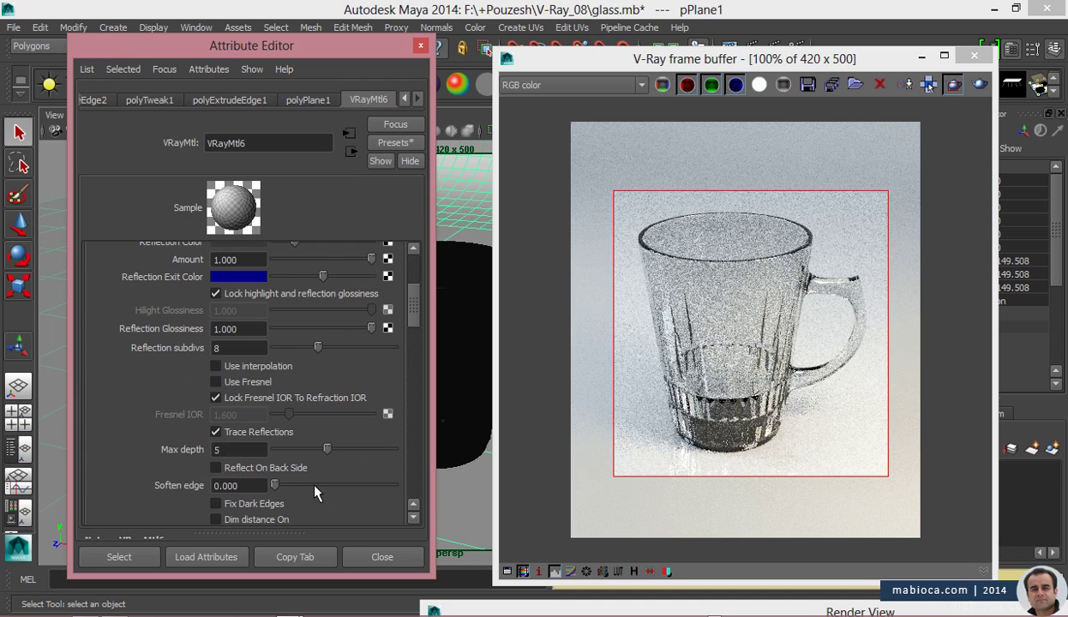
scroll(317, 405, "down", 10)
scroll(317, 404, "down", 2)
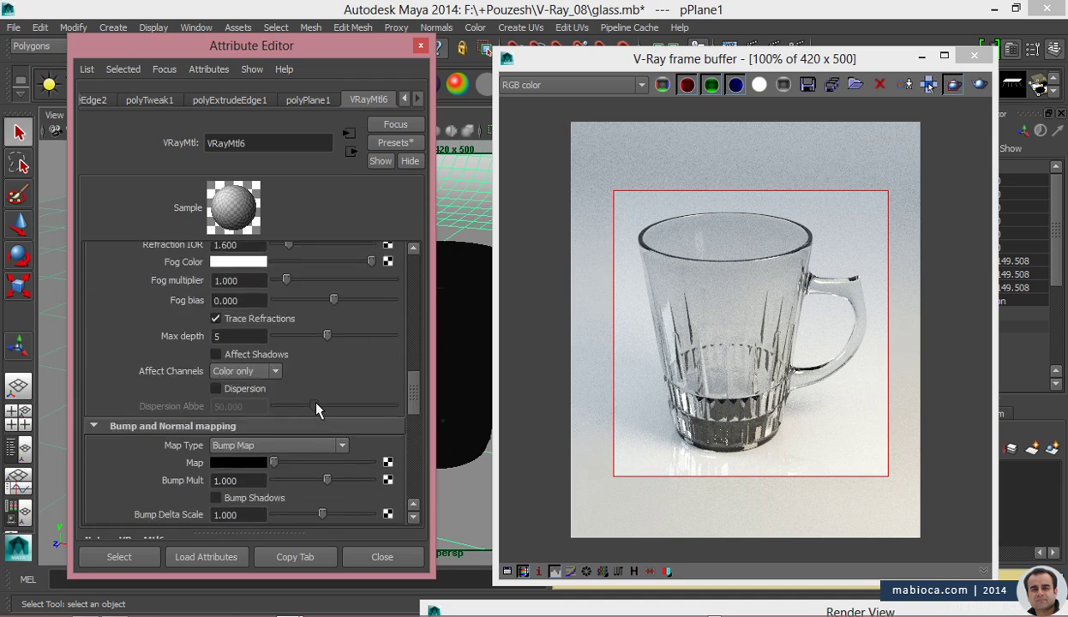
scroll(316, 405, "up", 12)
left_click(630, 414)
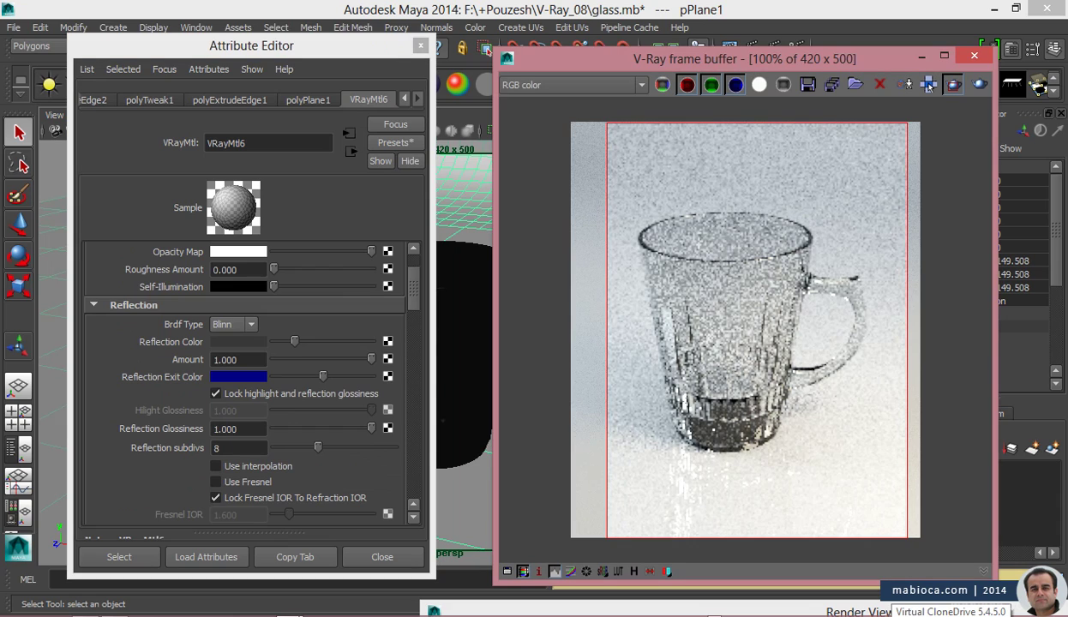
scroll(235, 260, "down", 3)
left_click_drag(371, 389, 359, 388)
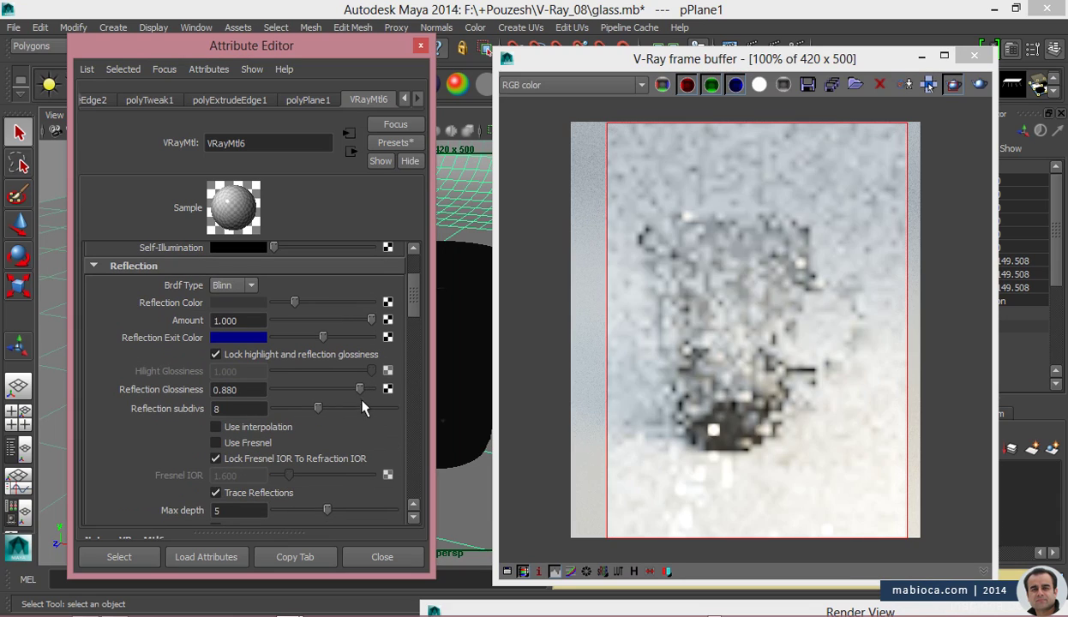
scroll(142, 497, "up", 8)
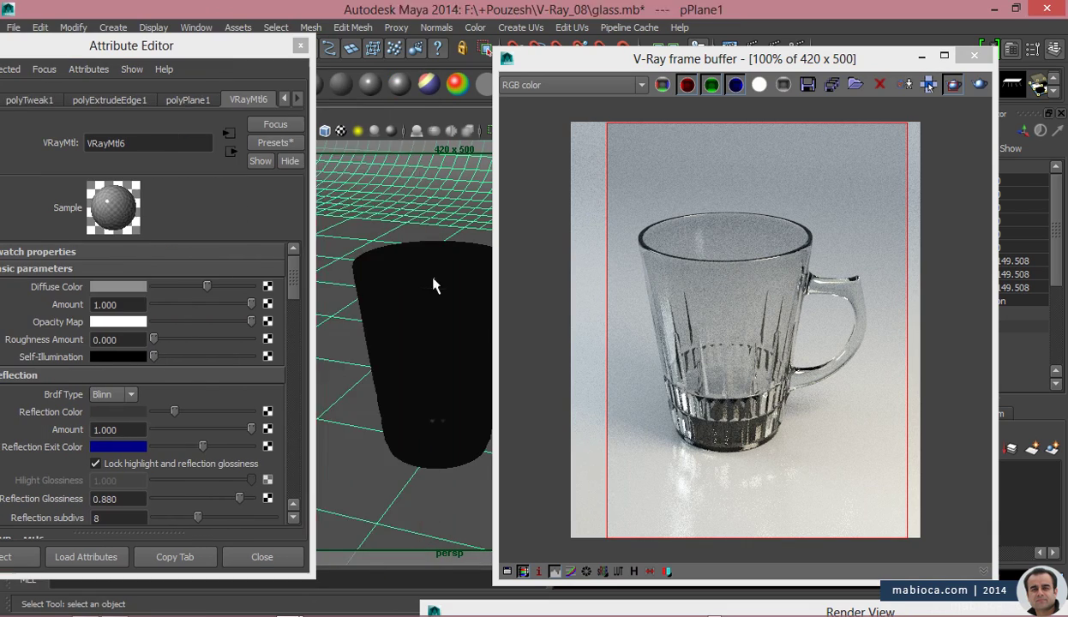
left_click(436, 281)
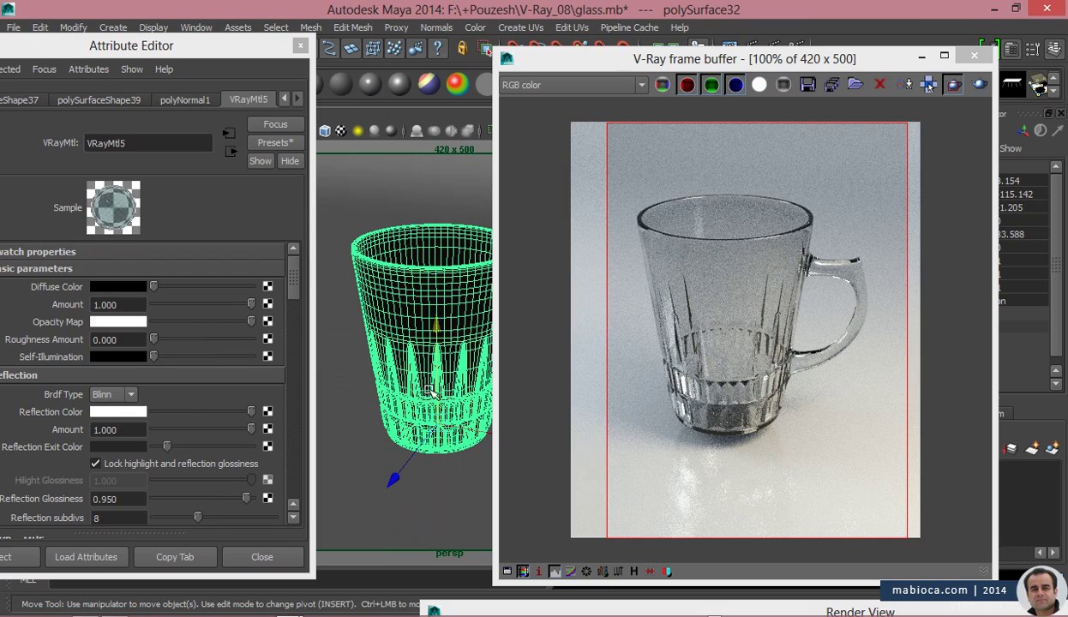
- Restart the glass mug render and review the Indirect Illumination and Settings tabs
left_click(380, 381)
left_click(375, 389)
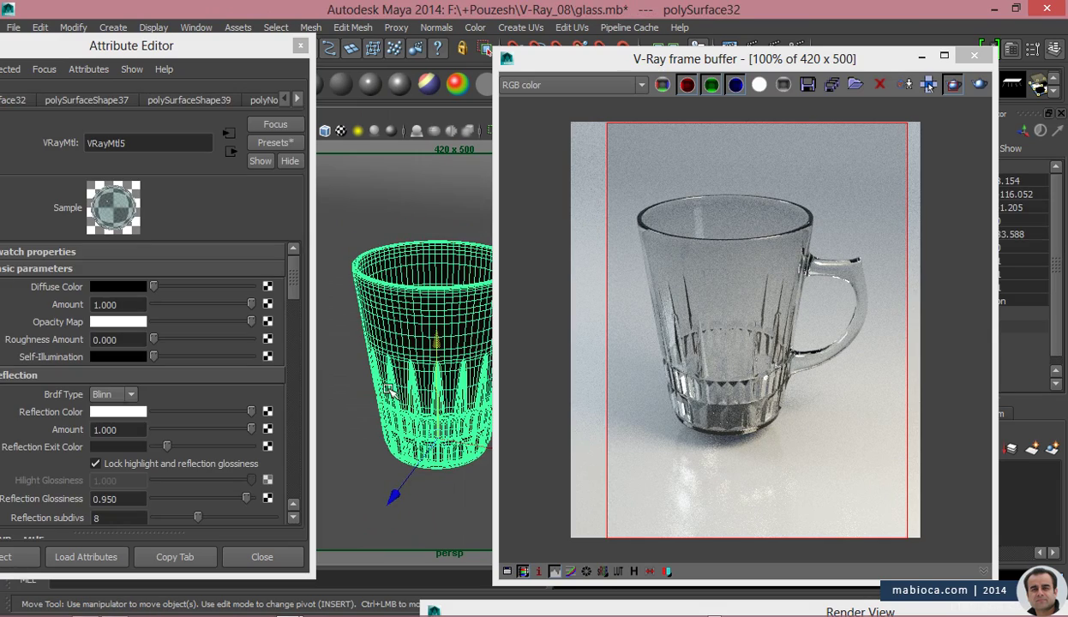
left_click(751, 48)
left_click(402, 125)
scroll(600, 292, "down", 5)
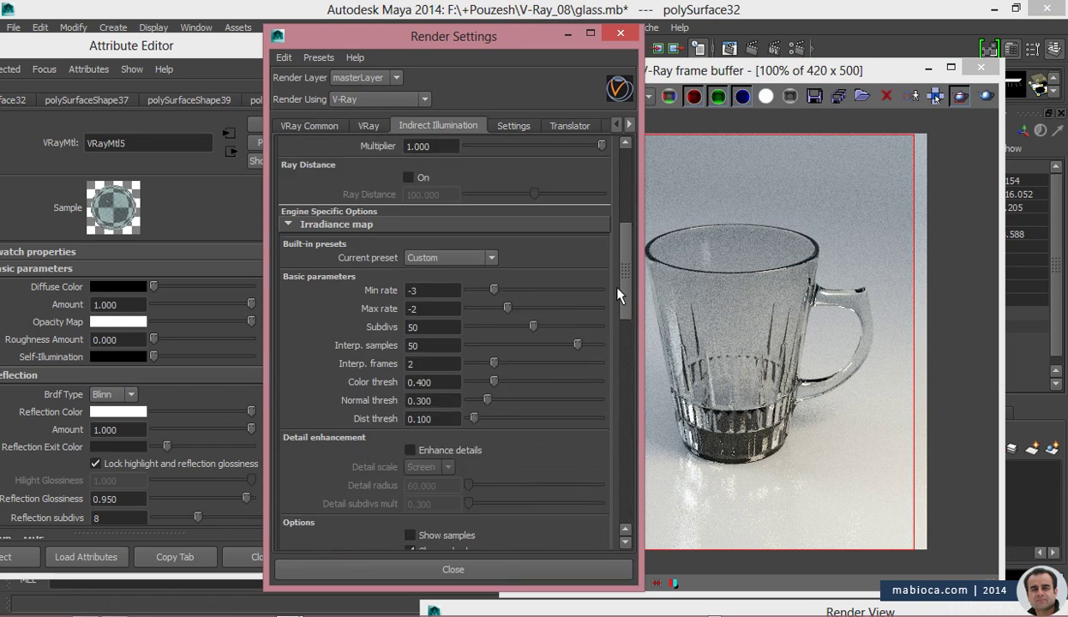
scroll(600, 292, "down", 2)
scroll(609, 343, "down", 2)
left_click_drag(625, 423, 626, 537)
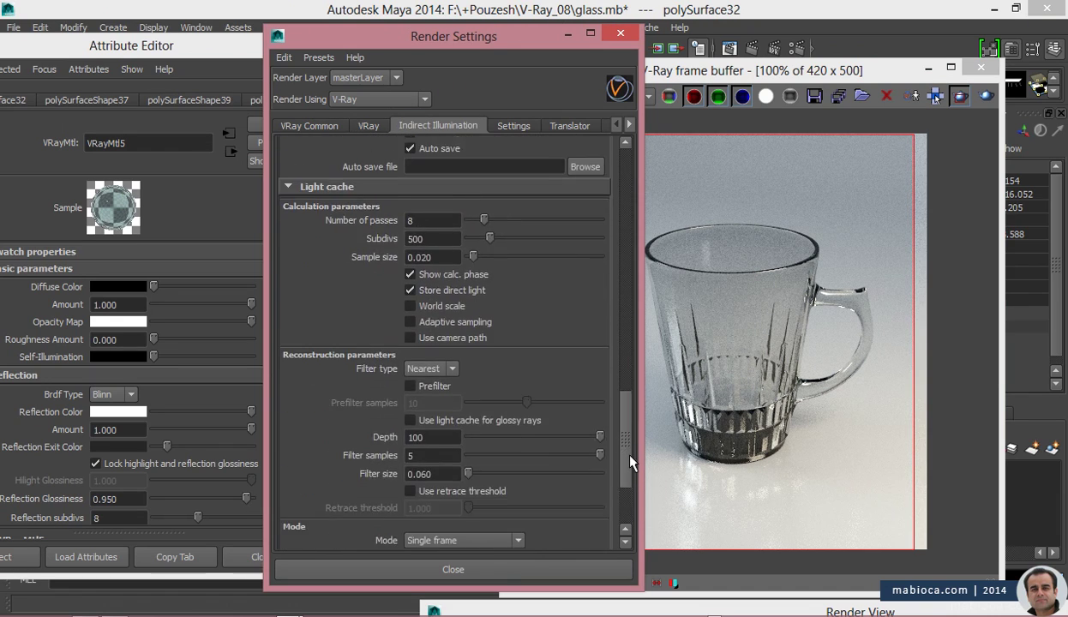
left_click(517, 126)
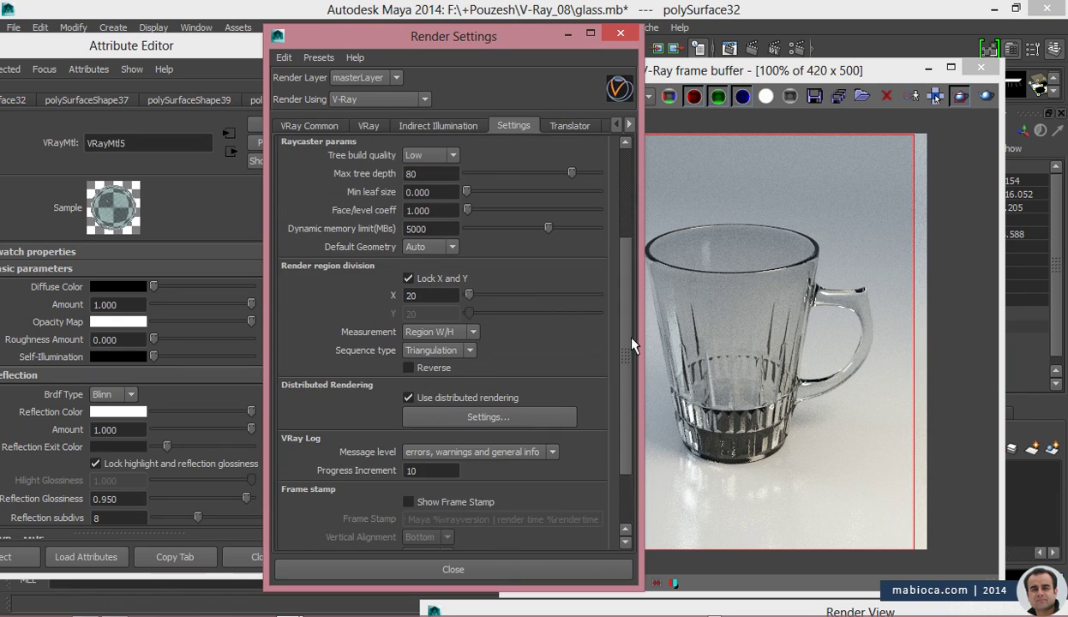
left_click_drag(630, 341, 461, 256)
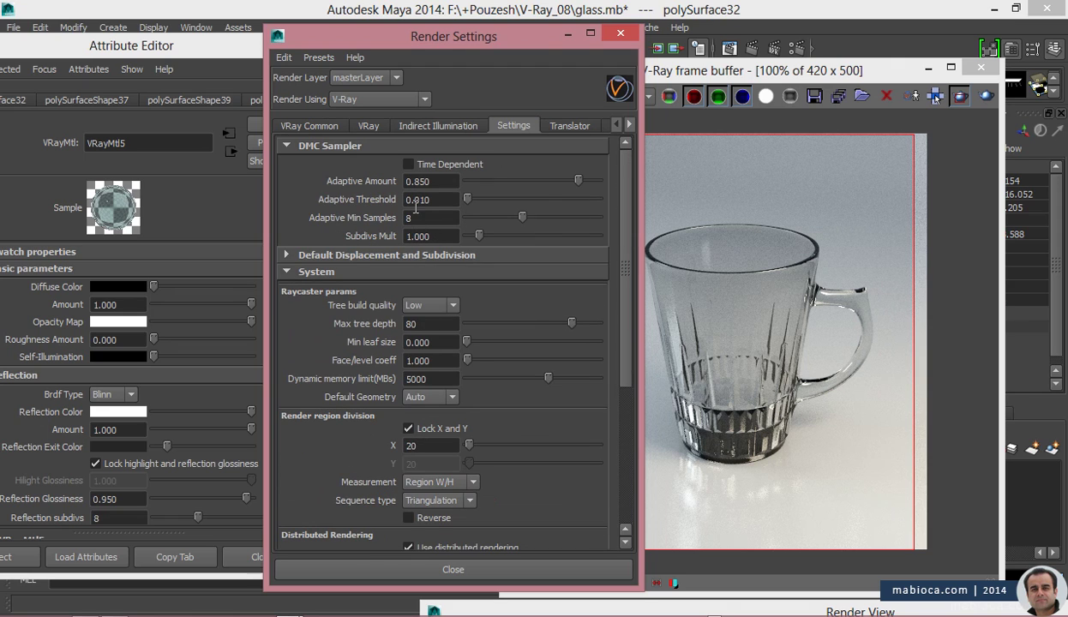
- Change the glass material's refraction exit colour, then close the material and frame buffer windows
left_click_drag(378, 36, 289, 390)
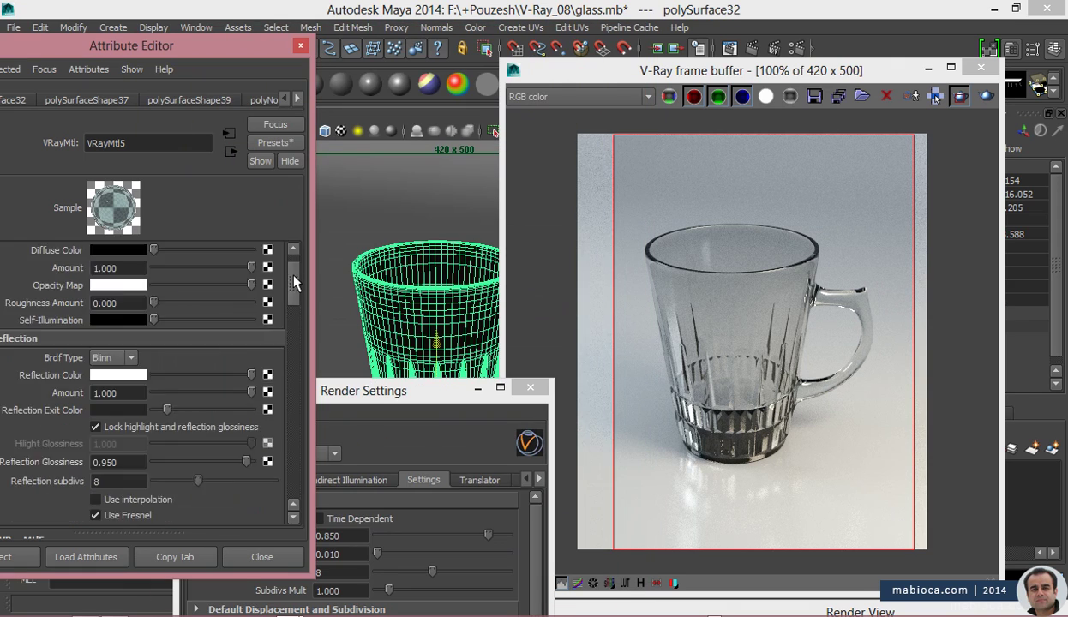
mouse_move(296, 292)
left_mouse_down()
mouse_move(300, 360)
mouse_move(298, 338)
left_mouse_up()
left_click(118, 352)
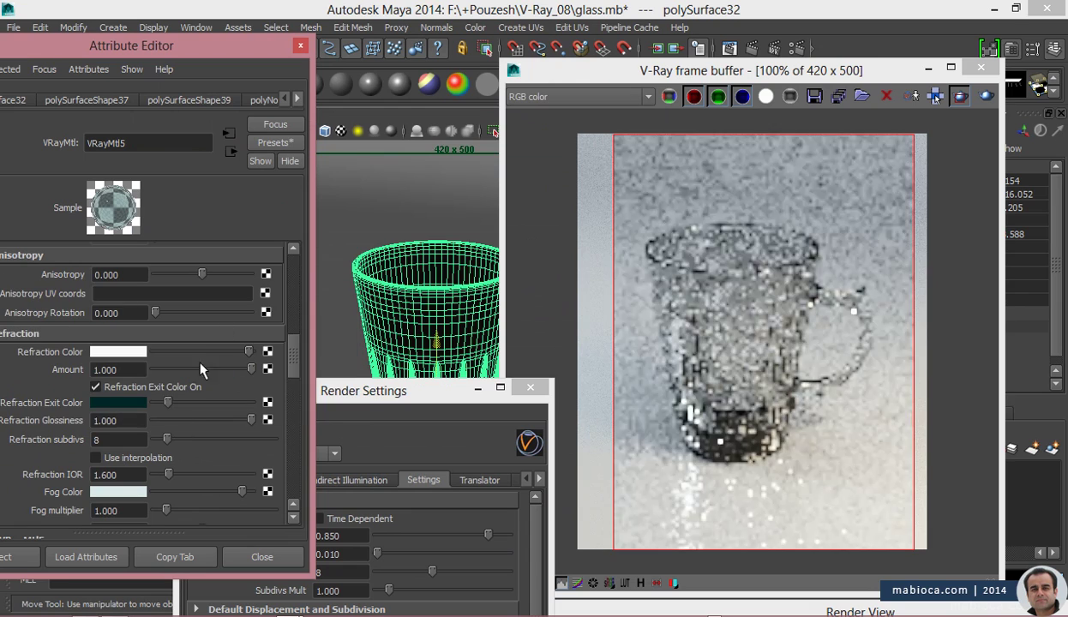
scroll(185, 438, "down", 5)
left_click(529, 387)
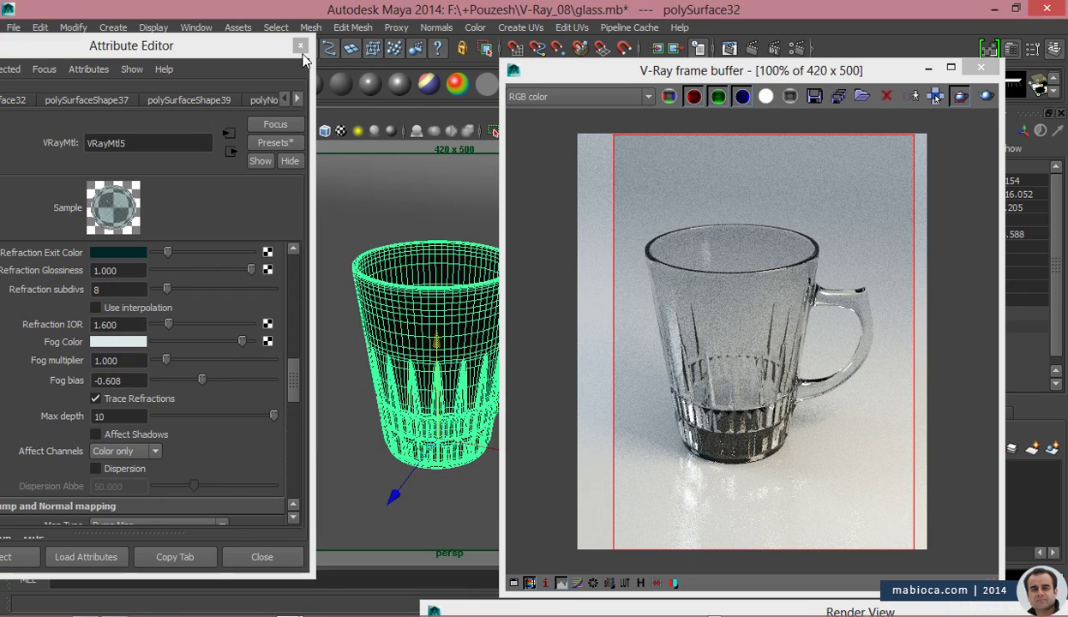
key("ctrl+a")
left_click(980, 67)
scroll(514, 335, "down", 5)
- Render the glass mug in V-Ray through the render camera
left_click(525, 336)
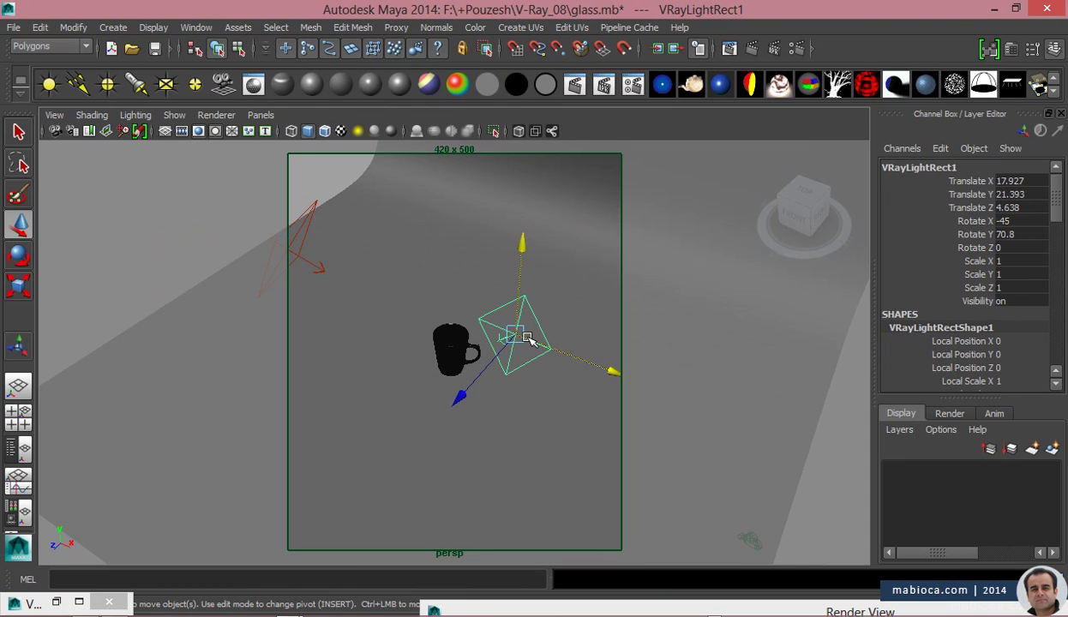
left_click(216, 115)
left_click(123, 131)
left_click(154, 206)
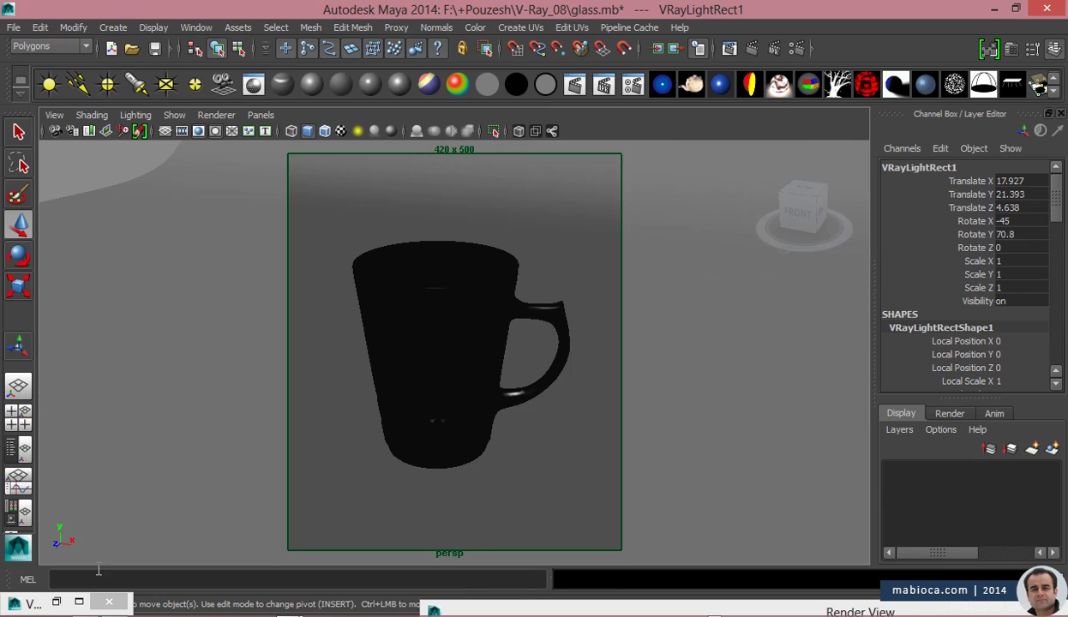
left_click(515, 48)
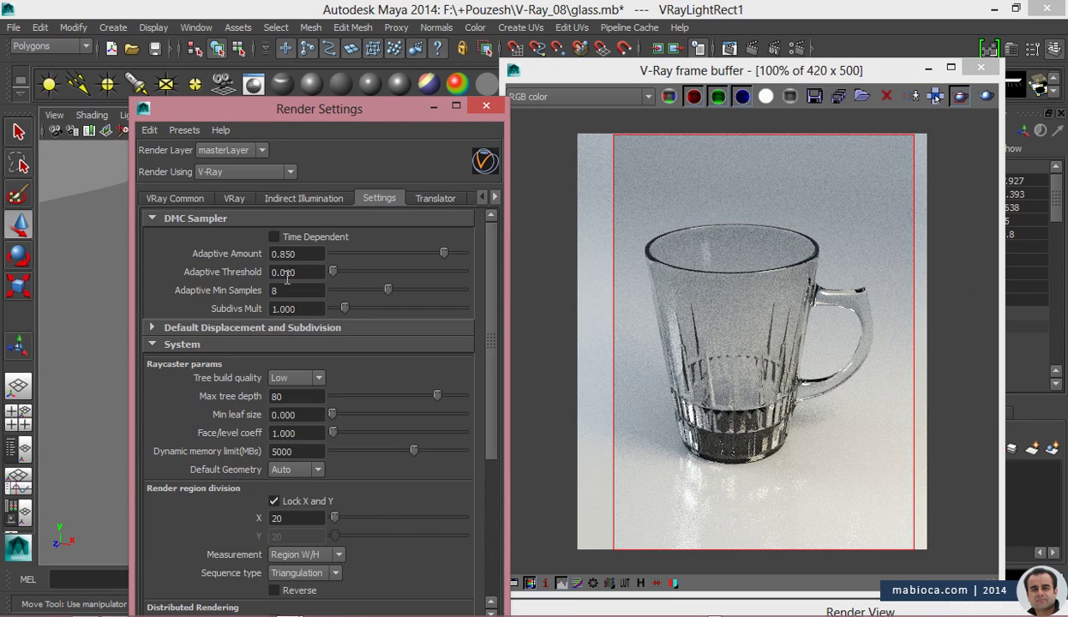
- Switch the Indirect Illumination caustics from reflective to refractive
scroll(309, 283, "up", 15)
left_click(297, 255)
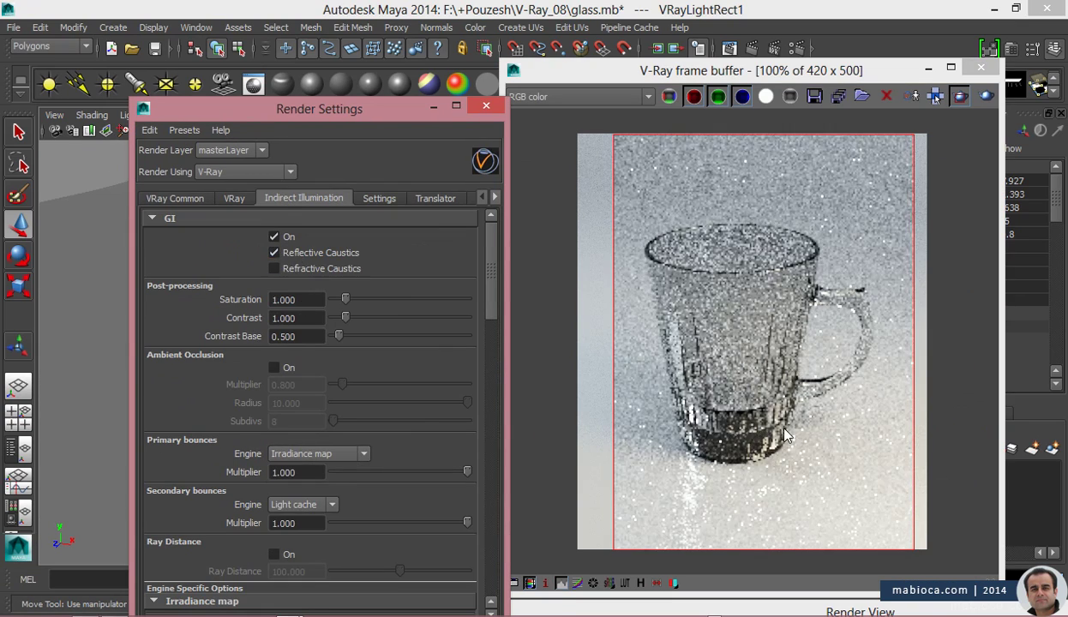
left_click(292, 268)
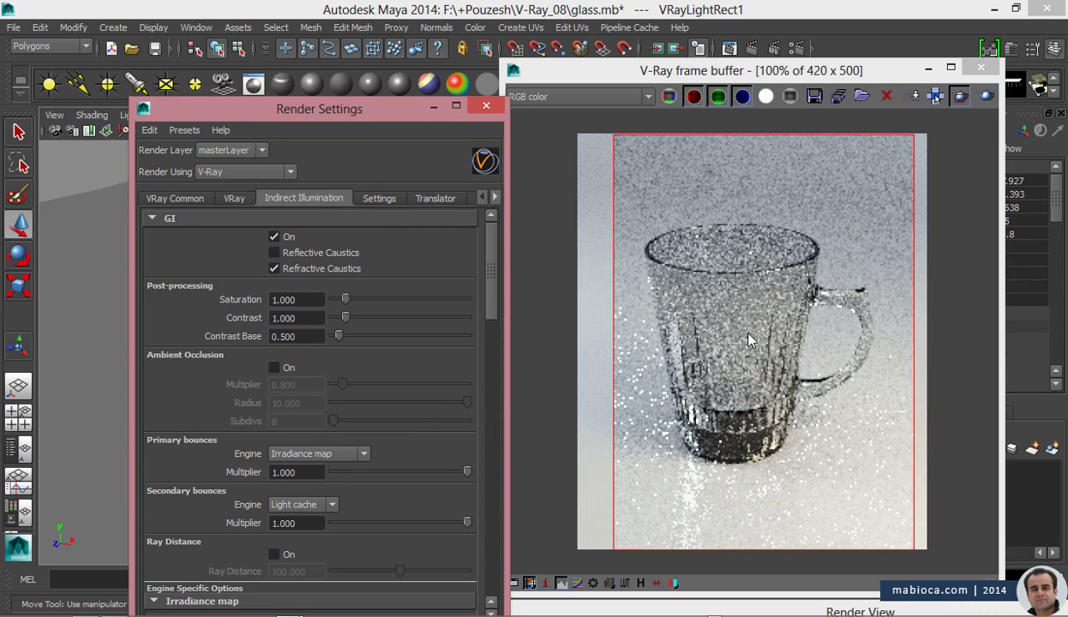
scroll(493, 275, "down", 10)
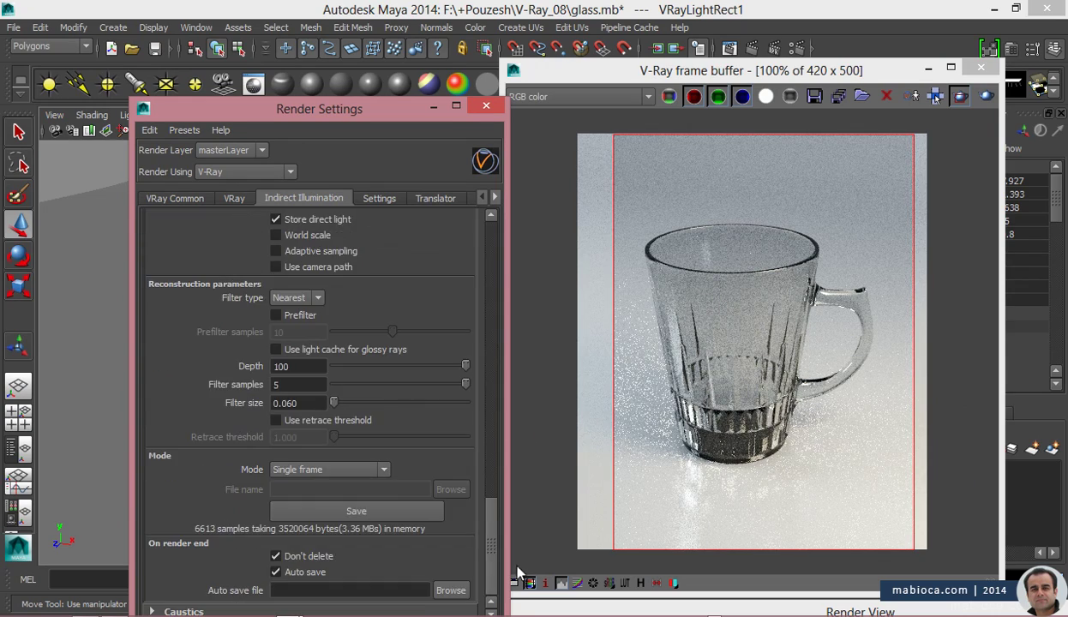
scroll(239, 357, "down", 4)
left_click(228, 384)
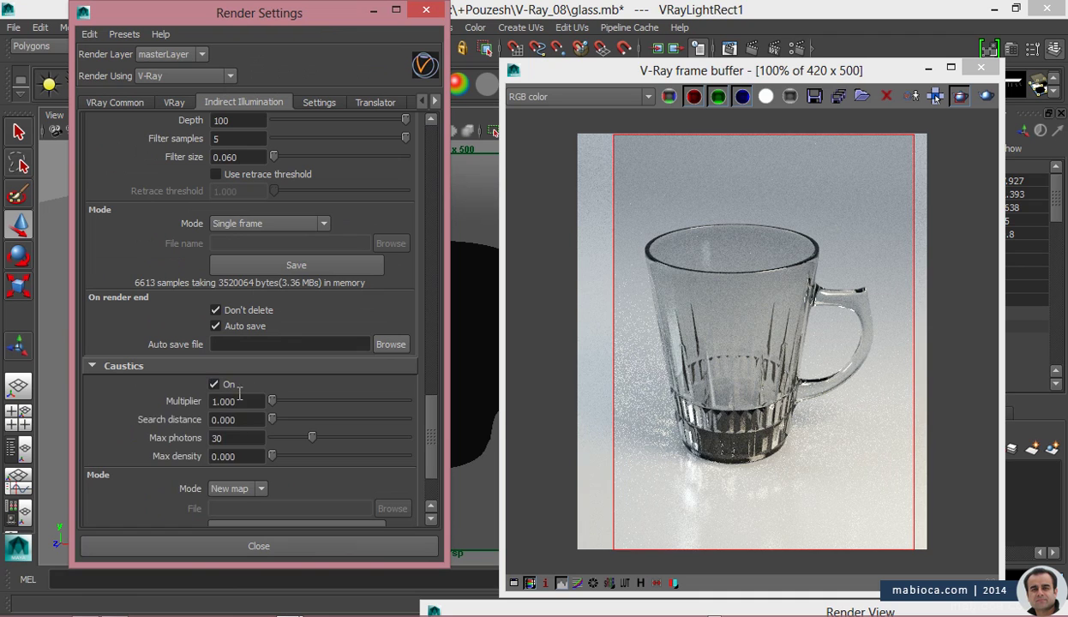
left_click(229, 384)
scroll(378, 318, "up", 8)
scroll(392, 247, "up", 6)
- Give the rect light caustics subdivs of 500 and a caustics multiplier of 100
left_click_drag(313, 26, 260, 318)
key("ctrl+a")
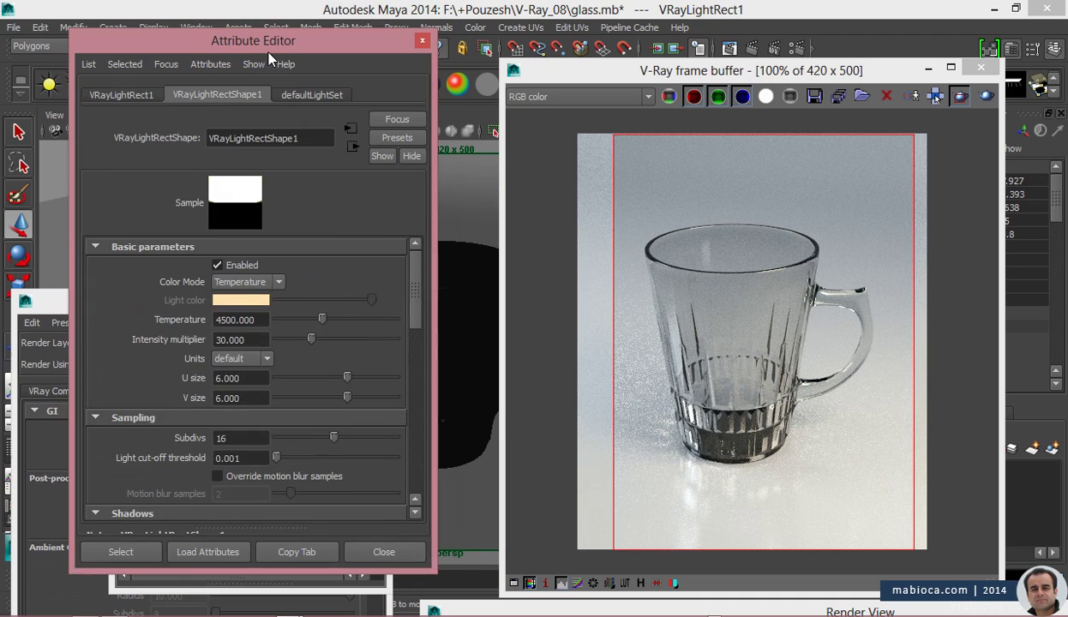
scroll(415, 510, "down", 10)
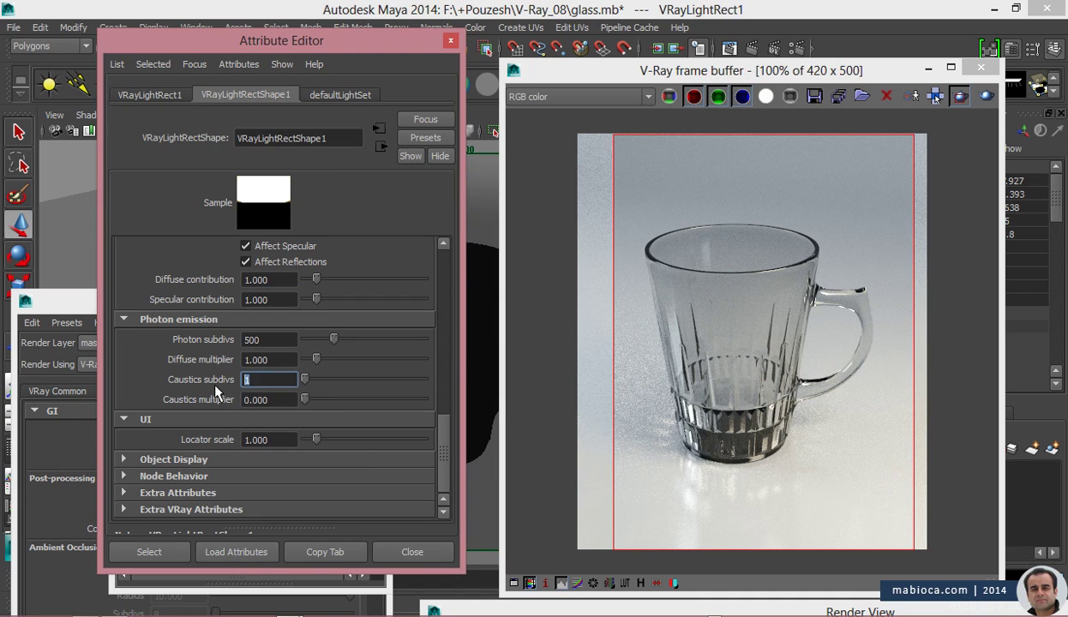
type("500")
key("Tab")
type("2")
key("Return")
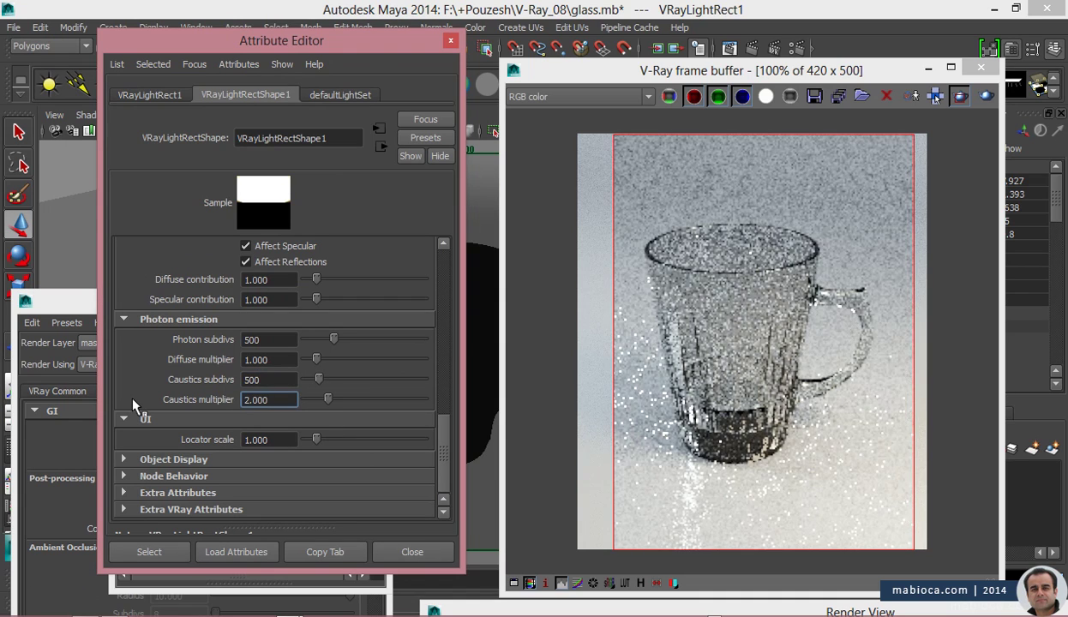
type("5")
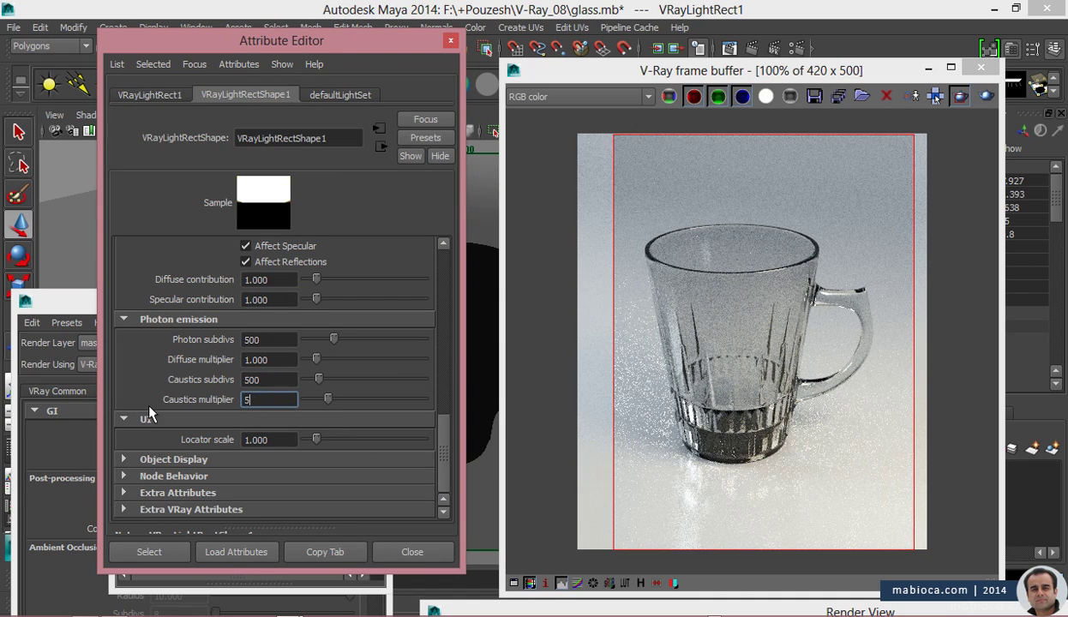
key("Return")
type("100")
key("Return")
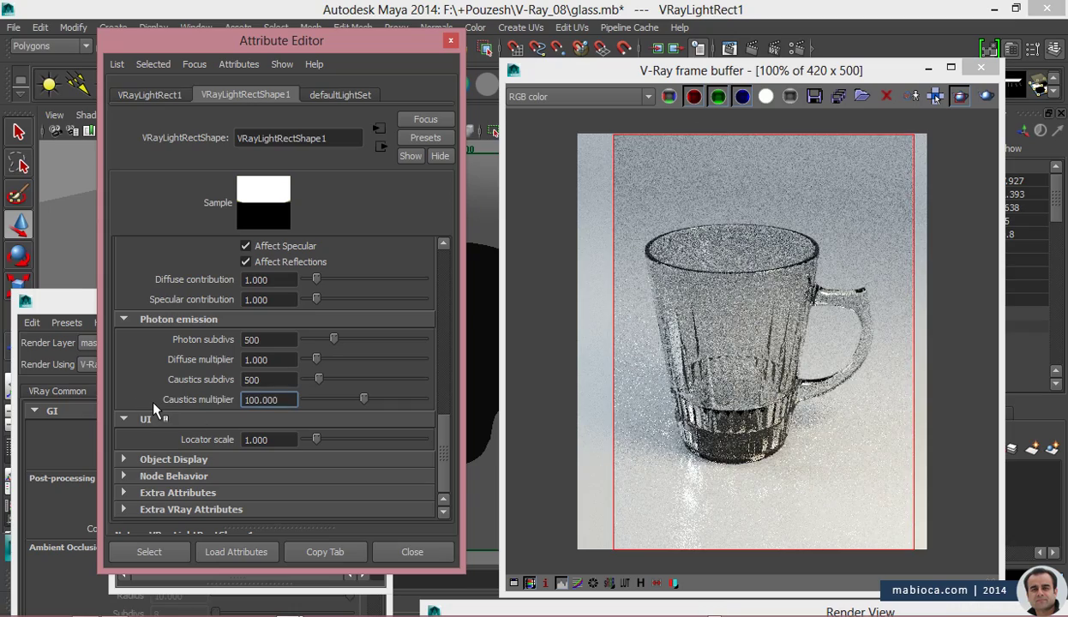
- Look over the RT engine settings in Render Settings, then close the window
left_click(52, 343)
left_click_drag(215, 305, 323, 75)
left_click(448, 165)
scroll(476, 289, "down", 10)
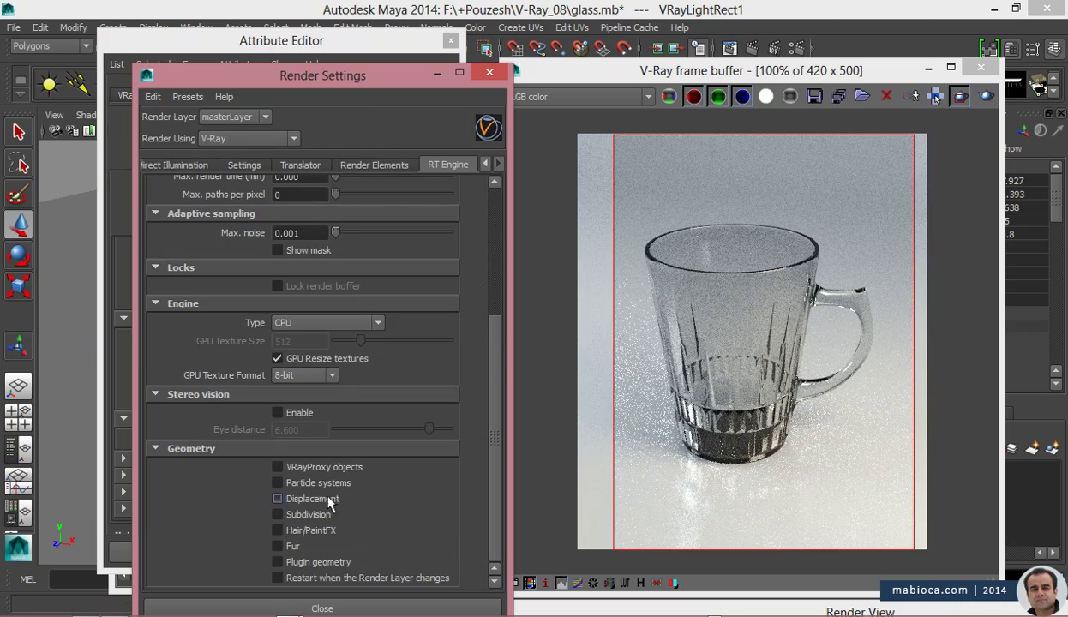
left_click(491, 76)
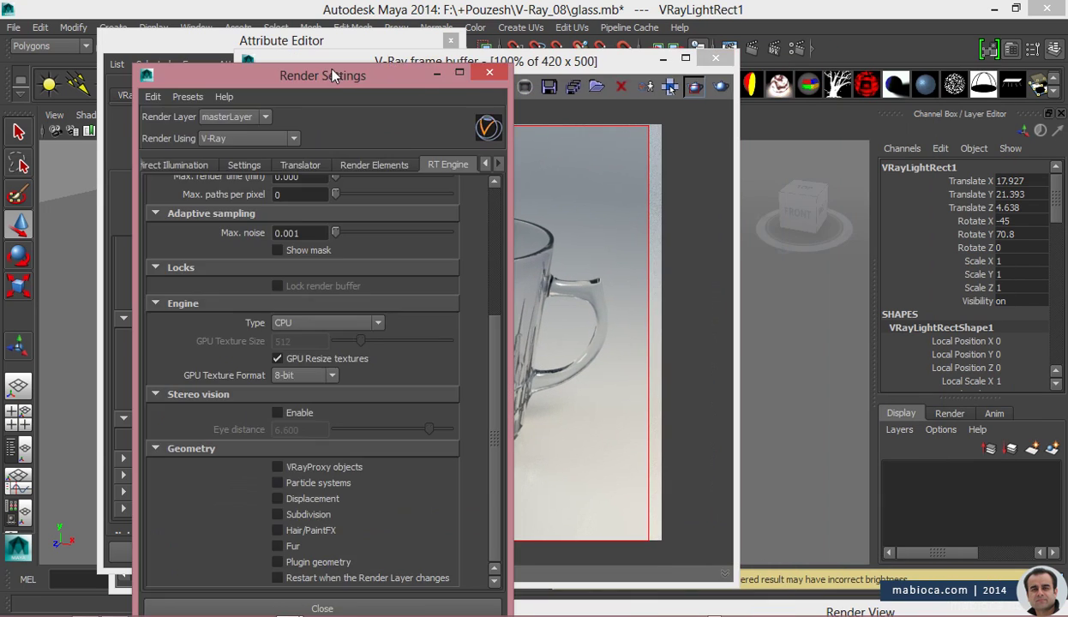
- Add Caustics, Reflection, Refraction, Shadow, Lighting and GI elements, then re-render the mug
left_click_drag(323, 67, 853, 48)
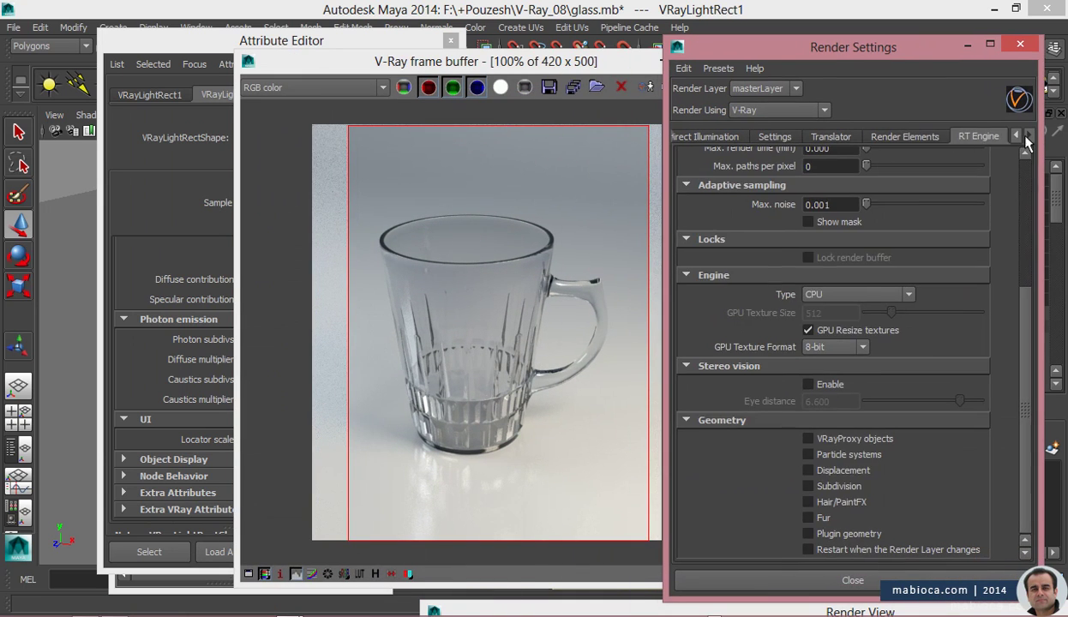
left_click(904, 136)
double_click(705, 295)
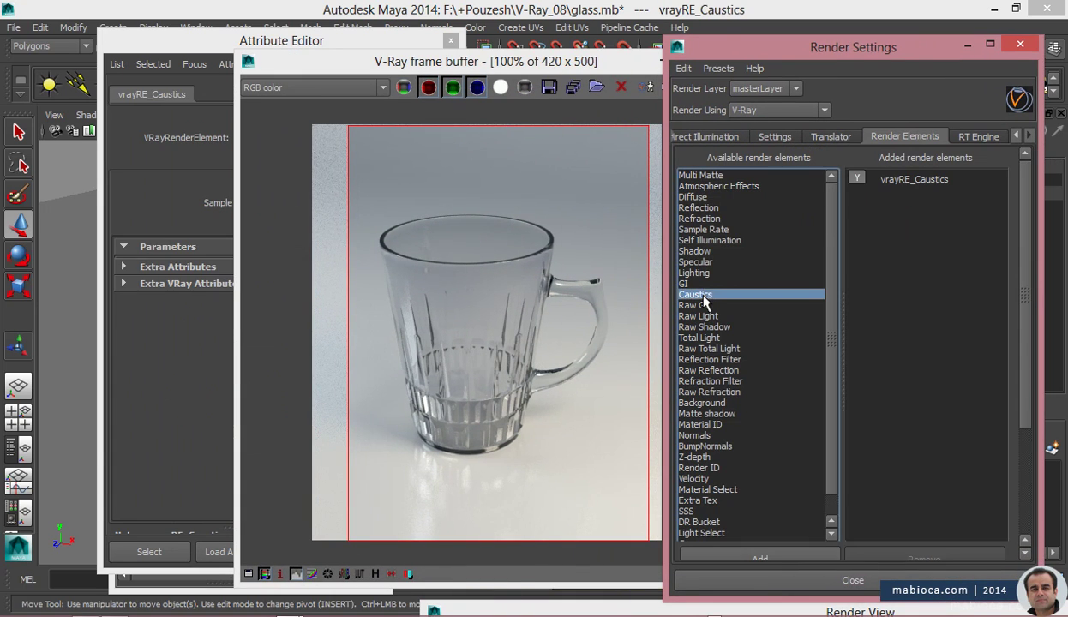
double_click(700, 207)
double_click(704, 219)
double_click(695, 252)
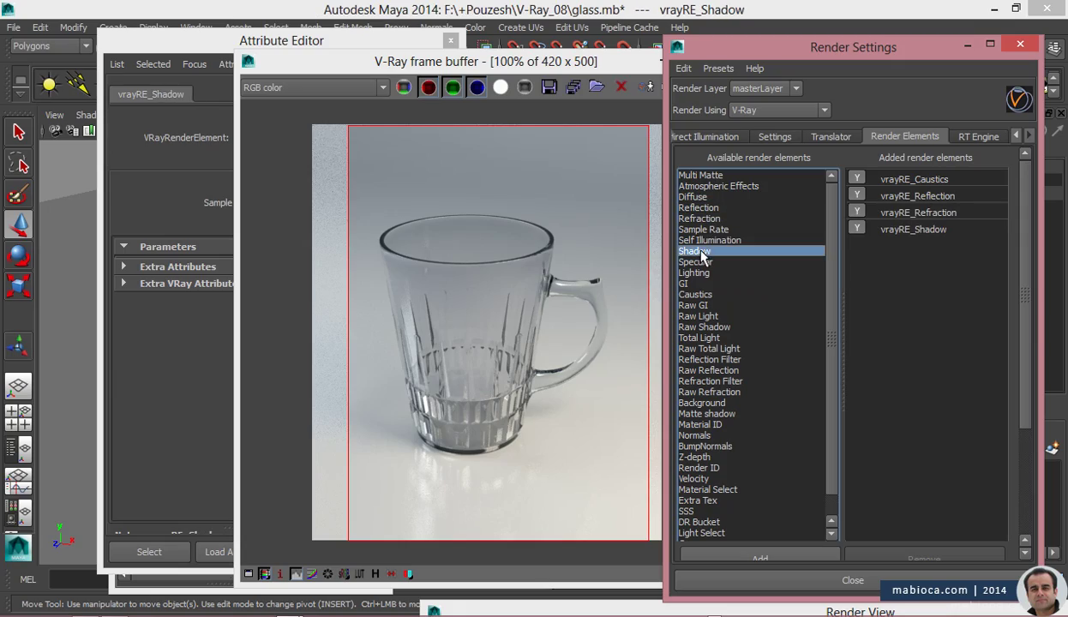
double_click(694, 273)
double_click(684, 284)
left_click(607, 73)
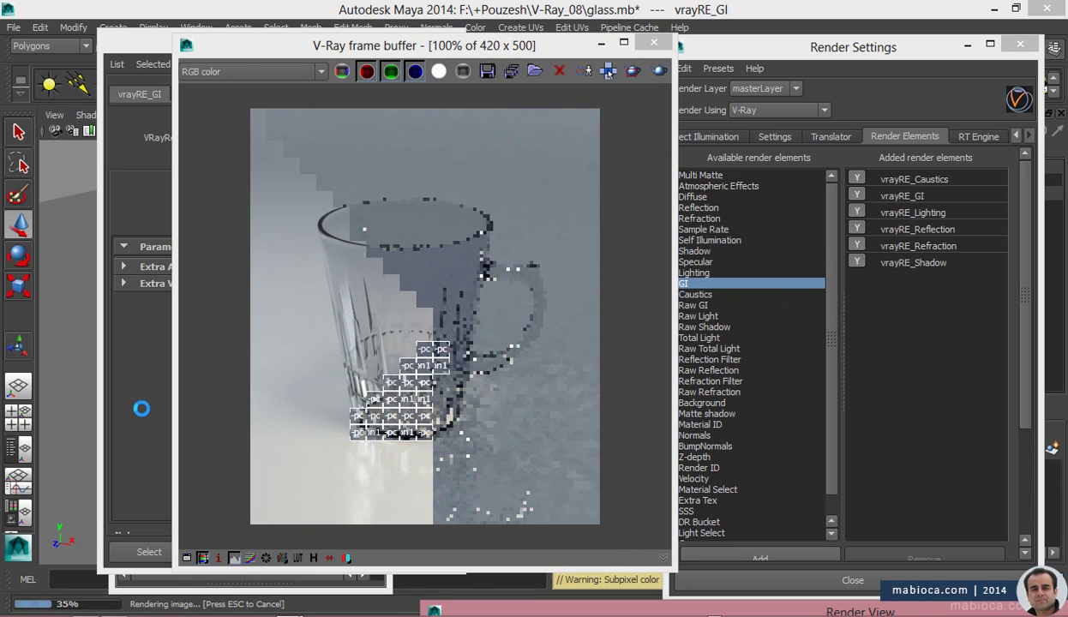
- View the caustics pass in the frame buffer and show the glass material's settings
left_click(248, 71)
left_click(232, 107)
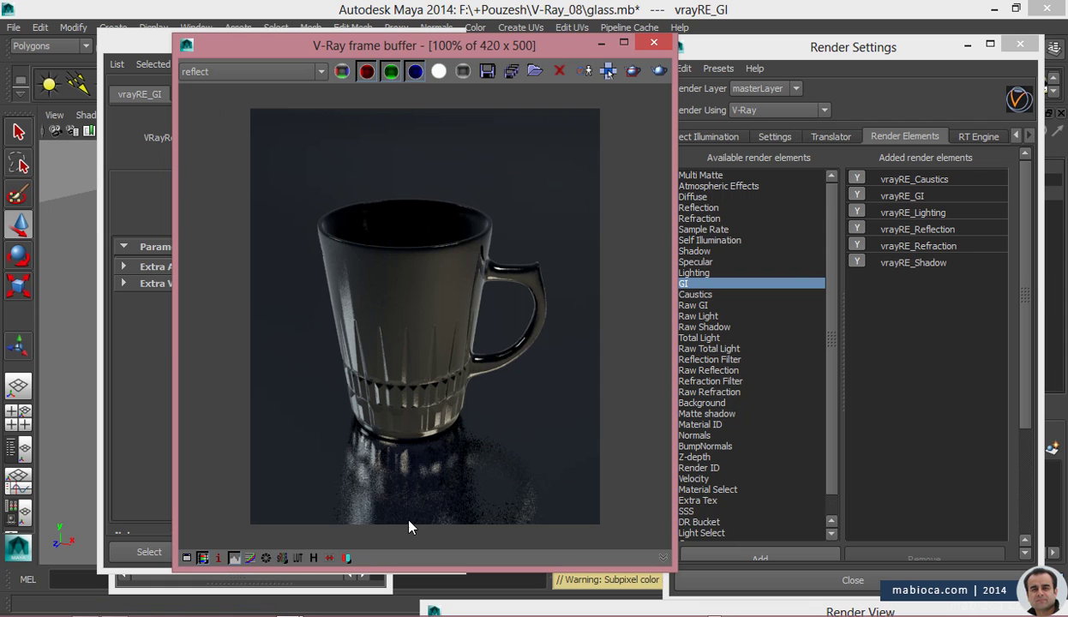
left_click_drag(501, 46, 796, 49)
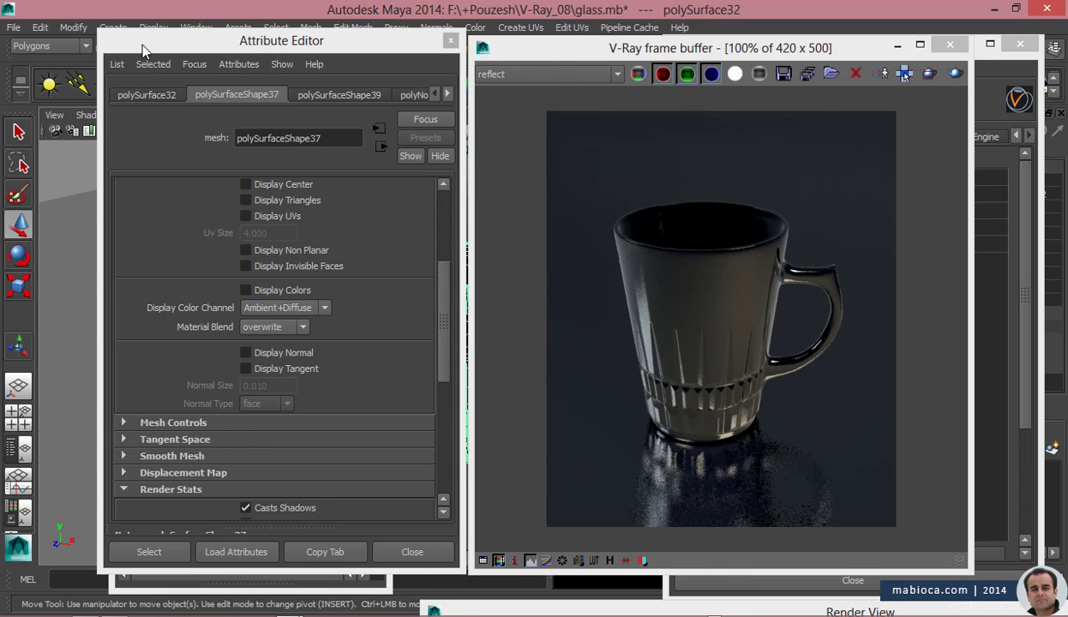
left_click_drag(143, 51, 131, 90)
left_click(386, 134)
- Region-render only the floor reflection beneath the mug
scroll(353, 382, "up", 5)
scroll(274, 428, "up", 5)
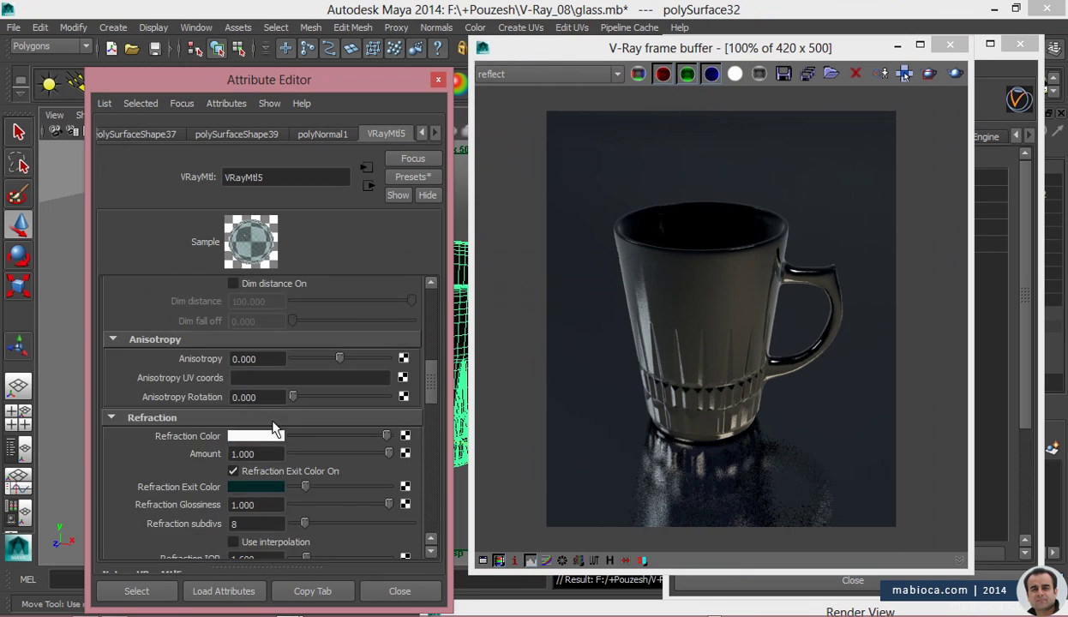
scroll(275, 429, "up", 5)
left_click(905, 74)
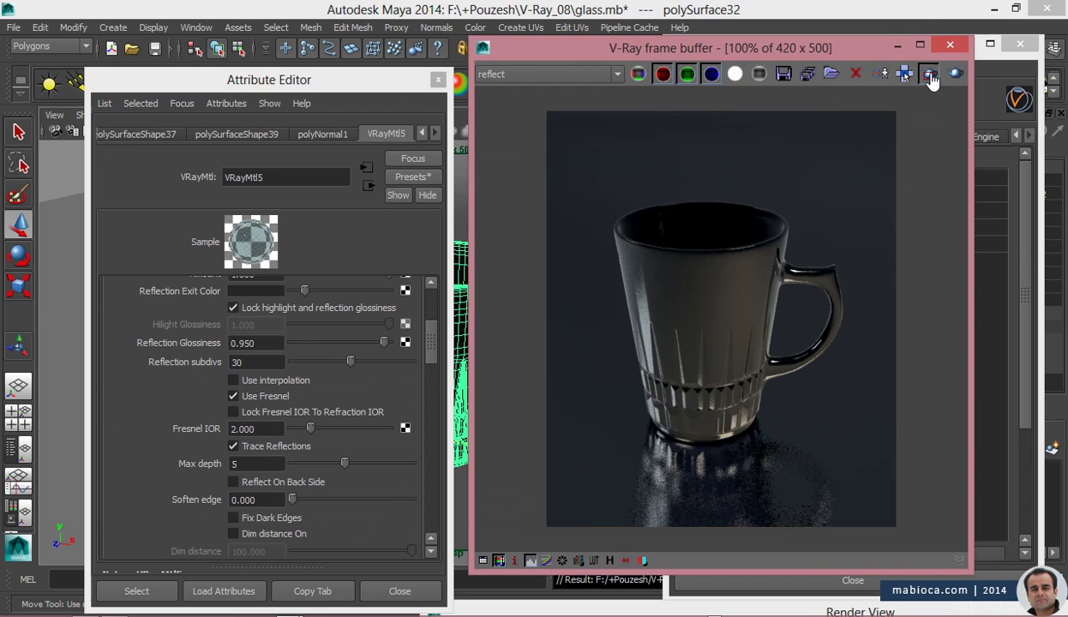
left_click_drag(583, 420, 866, 527)
left_click(929, 74)
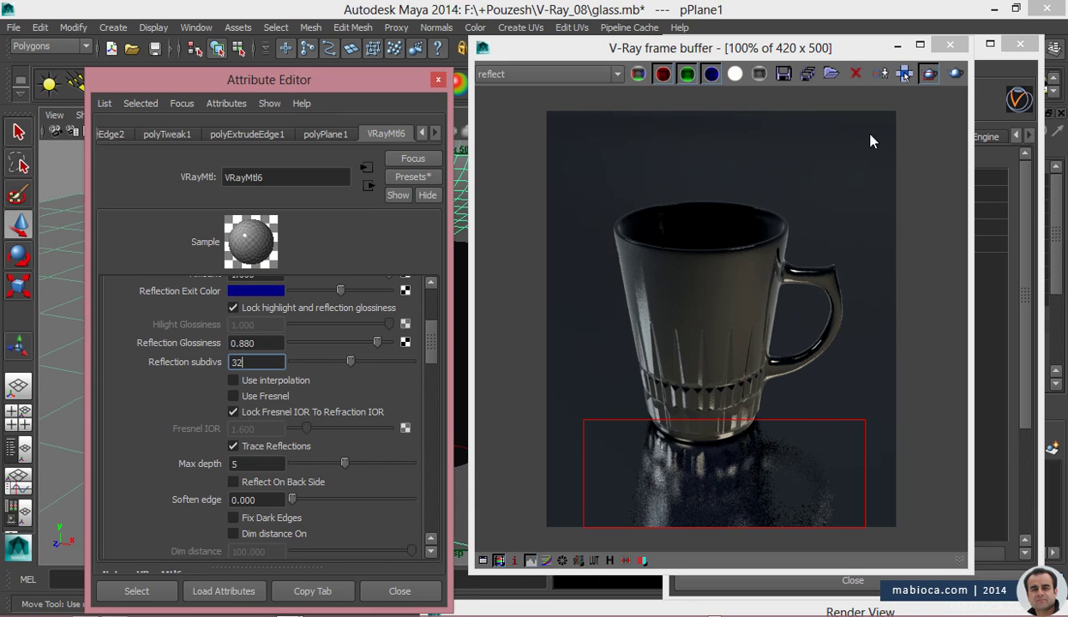
- Re-render the floor region and change Reflection subdivs to 120, then 40
left_click(929, 73)
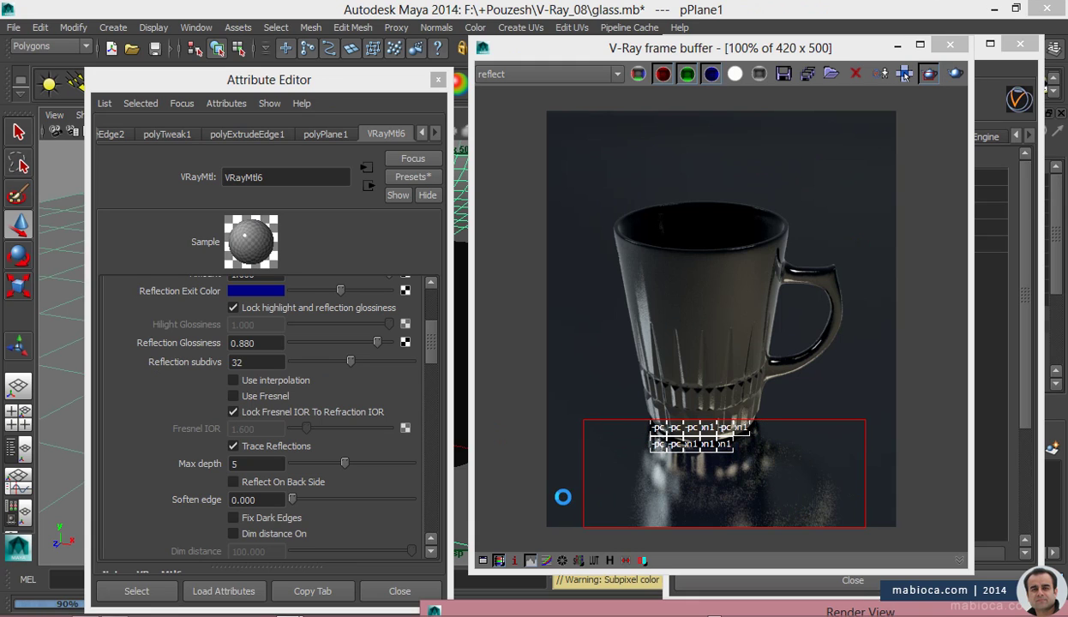
double_click(258, 363)
type("120")
key("Return")
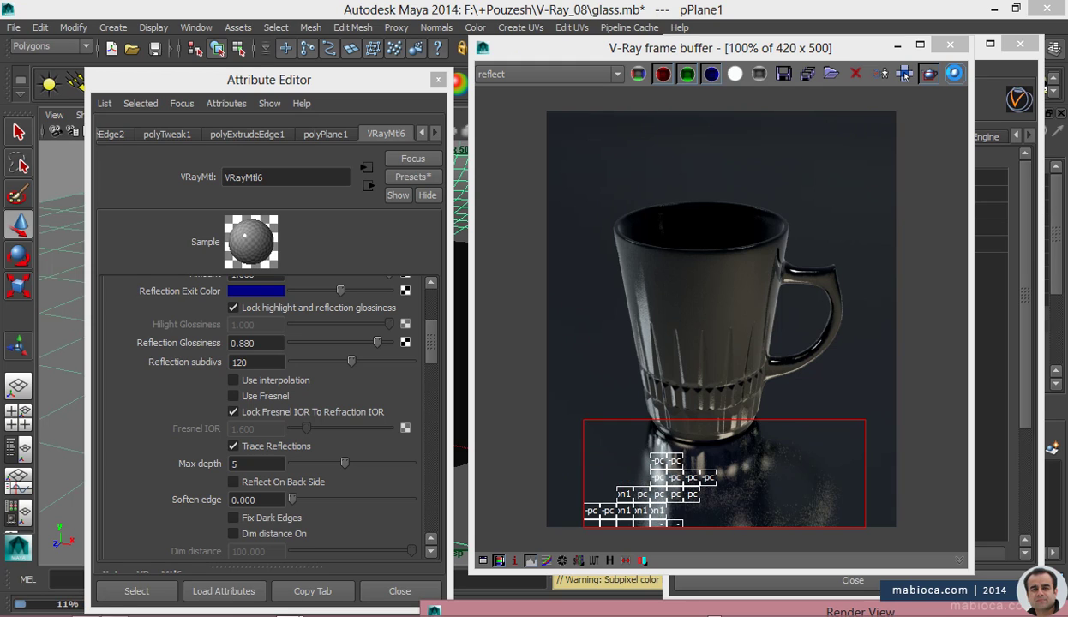
double_click(255, 362)
type("40")
key("Return")
- Re-render the floor reflection region and view the refraction pass
left_click(905, 76)
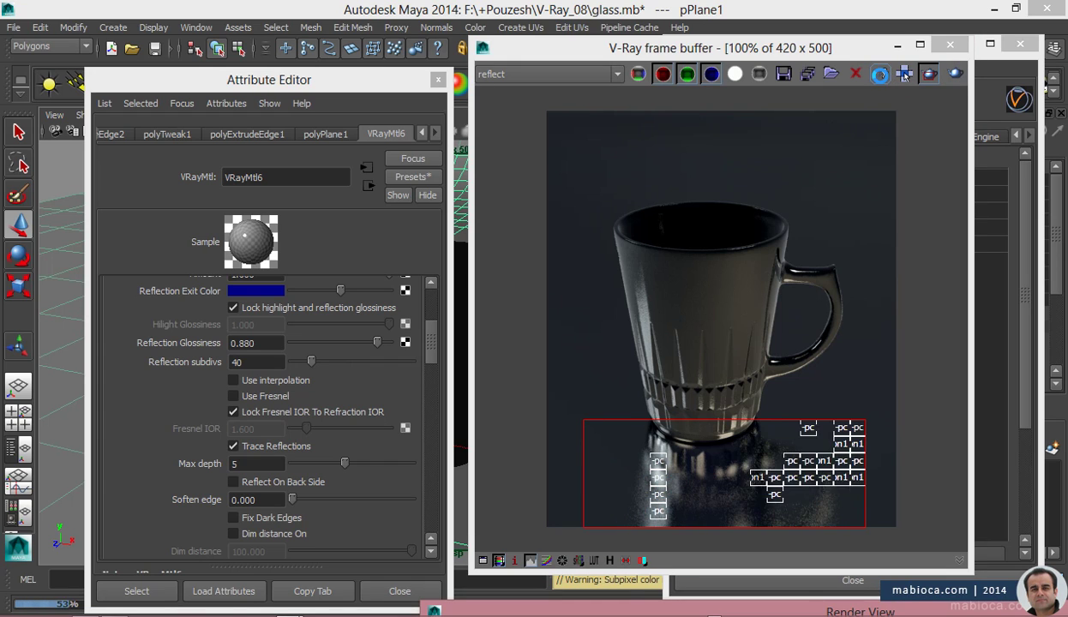
left_click(548, 73)
left_click(549, 131)
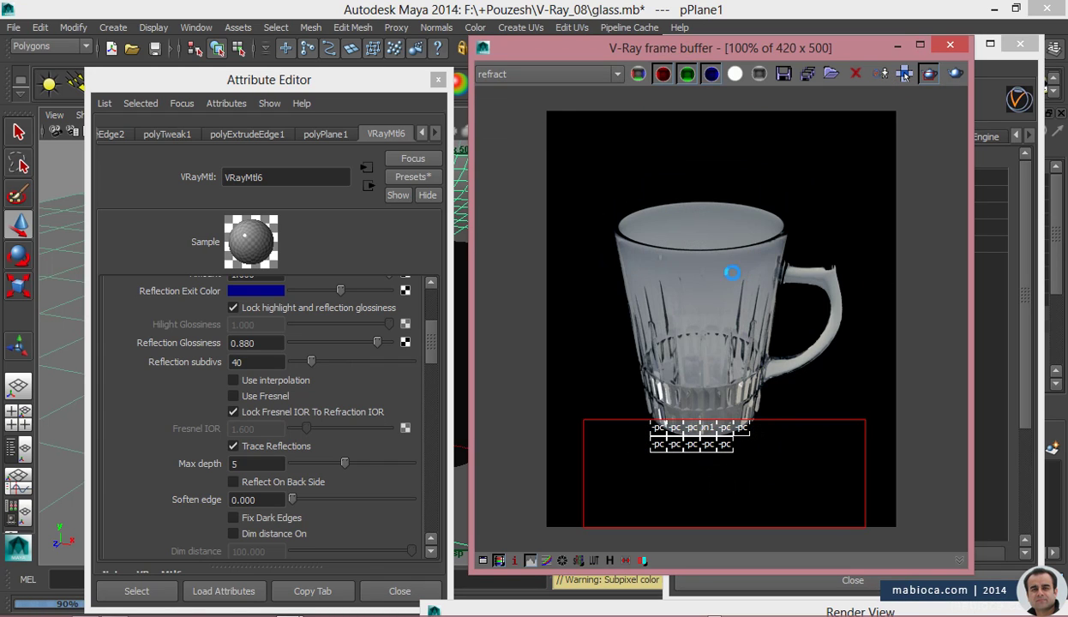
- View the shadow and lighting passes, checking pixel values in the lighting pass
left_click(549, 74)
left_click(554, 144)
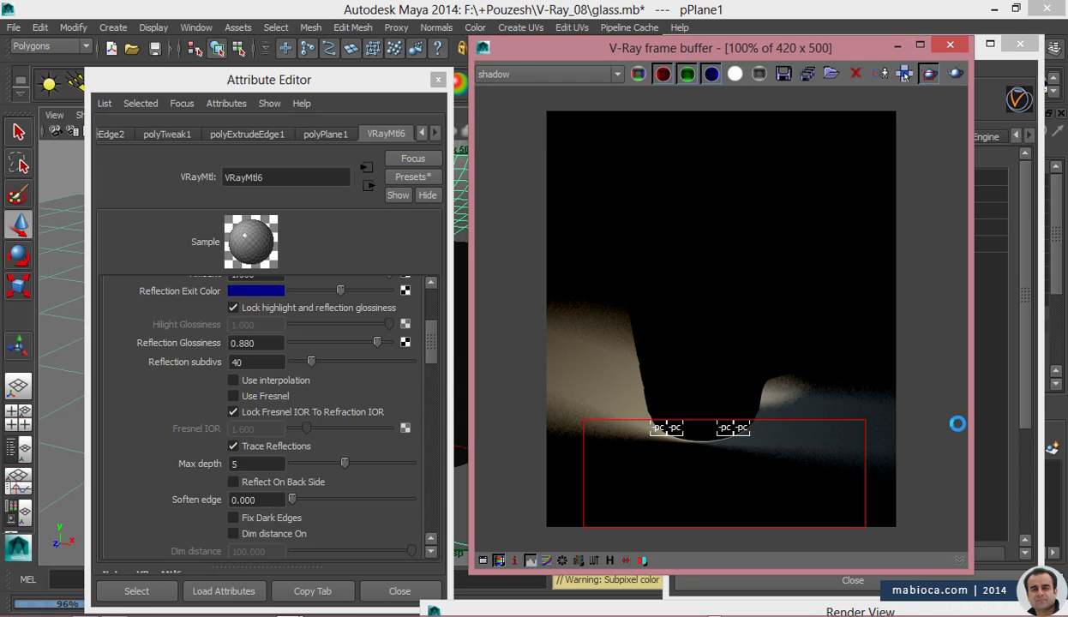
left_click(599, 72)
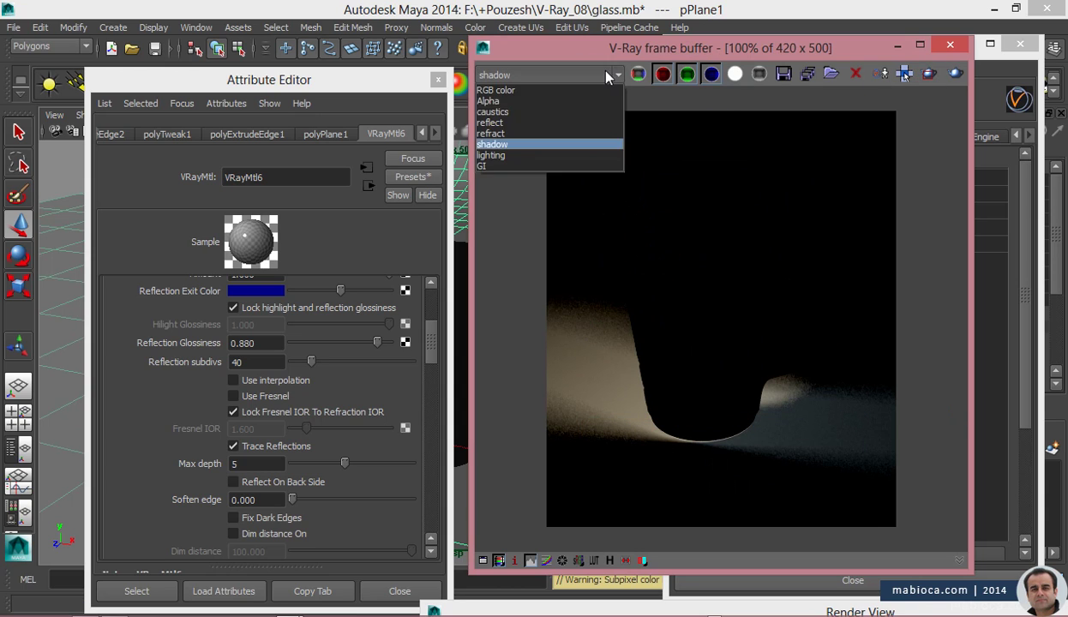
left_click(548, 107)
right_click(698, 305)
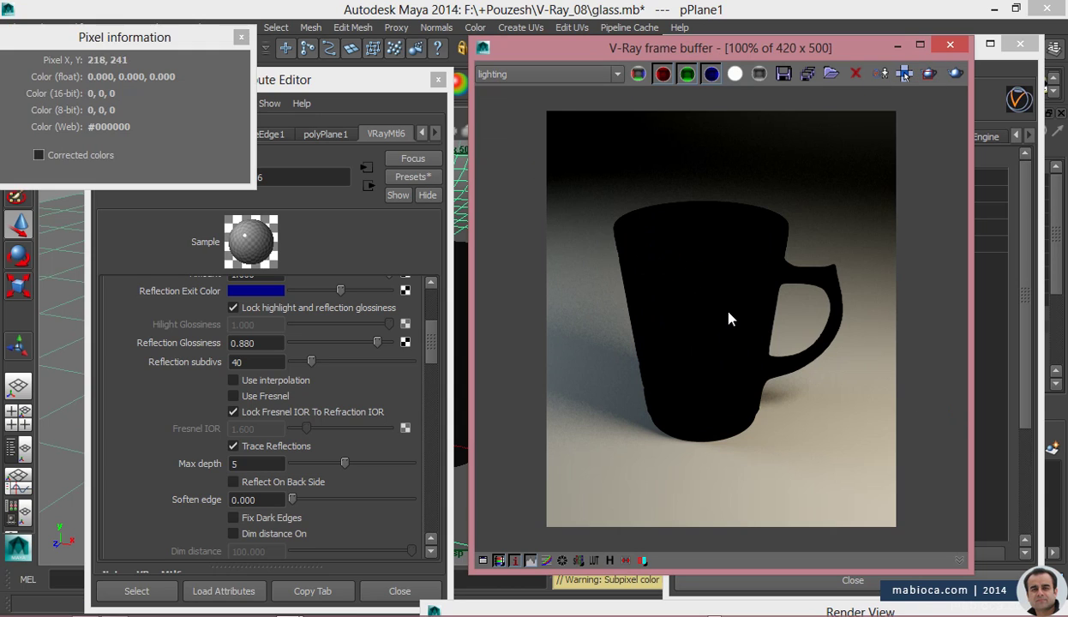
- View the GI and caustics passes, then return to the RGB color render
left_click(548, 74)
left_click(529, 137)
left_click(548, 74)
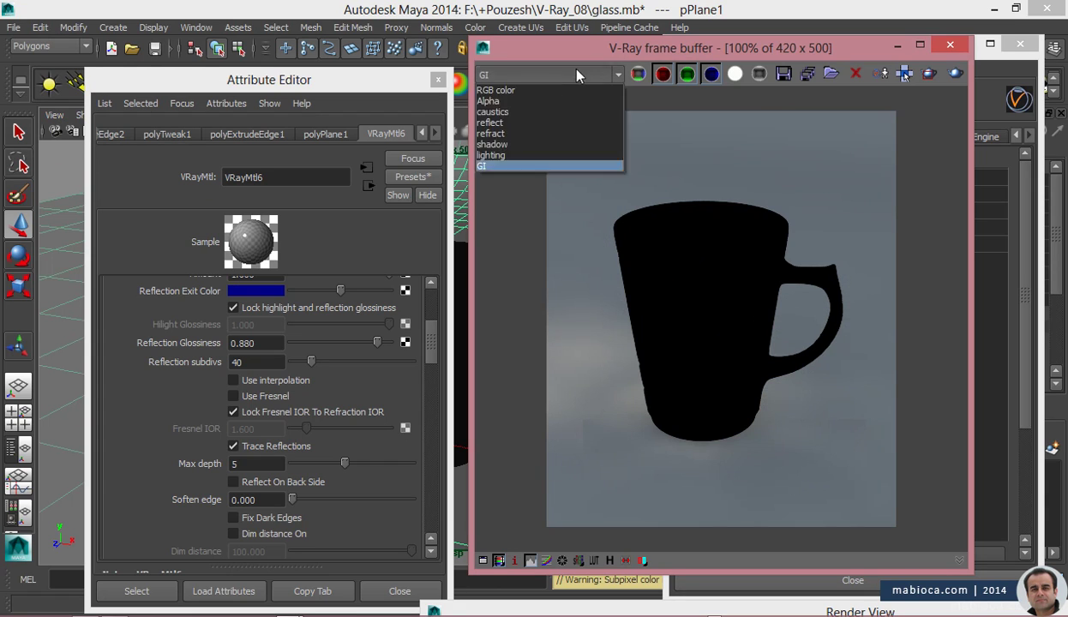
left_click(523, 124)
right_click(609, 398)
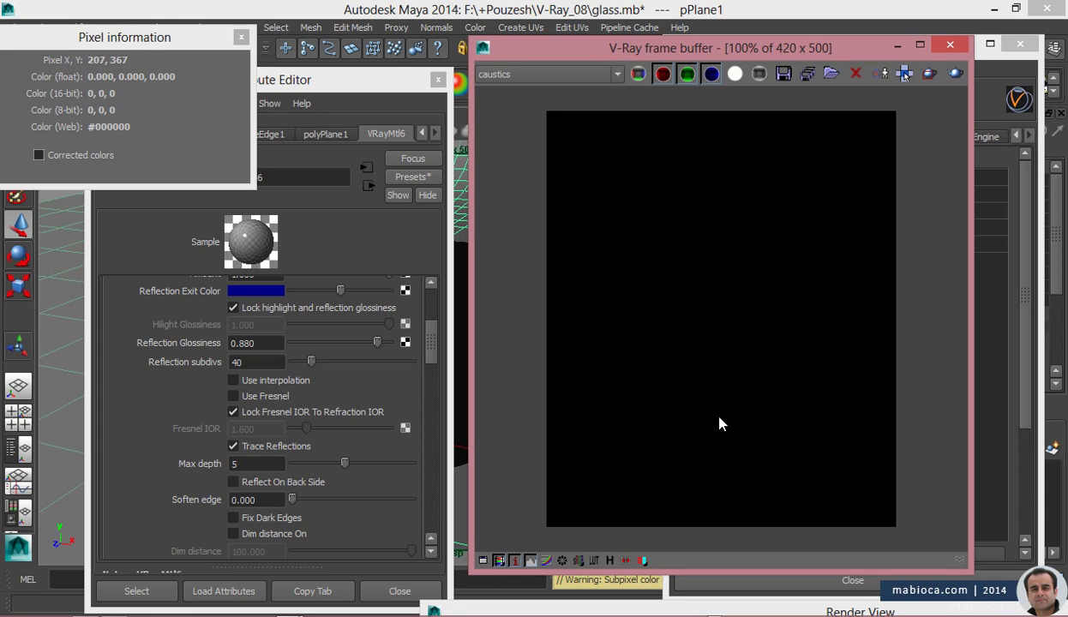
left_click(549, 74)
left_click(564, 86)
- Close Render Settings, rearrange the windows, and select the mug to show VRayMtl5
left_click(849, 270)
left_click(711, 296)
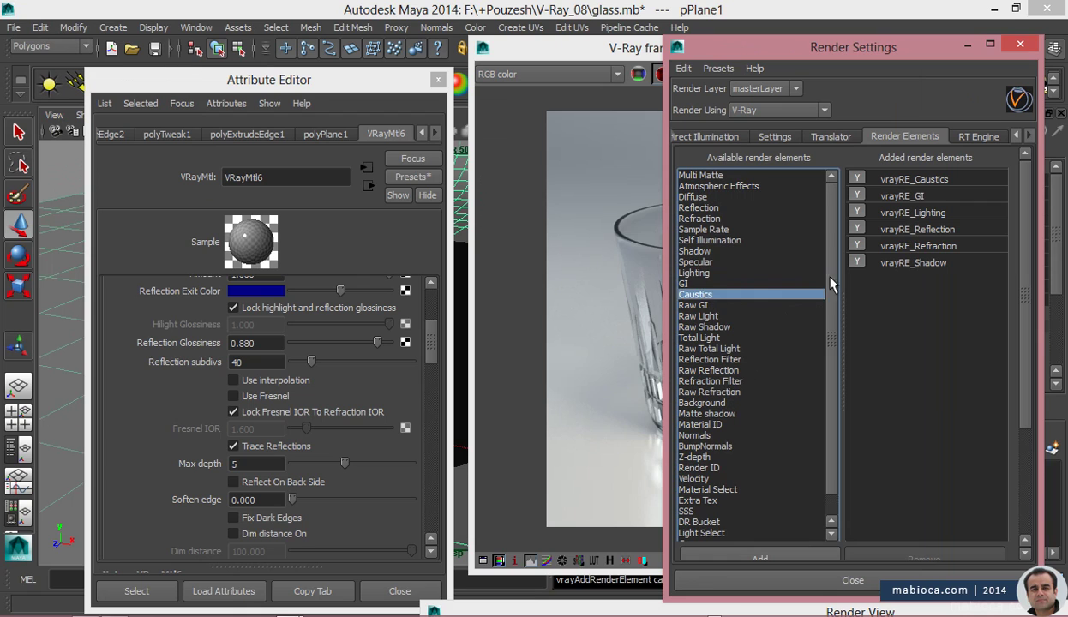
scroll(838, 356, "down", 1)
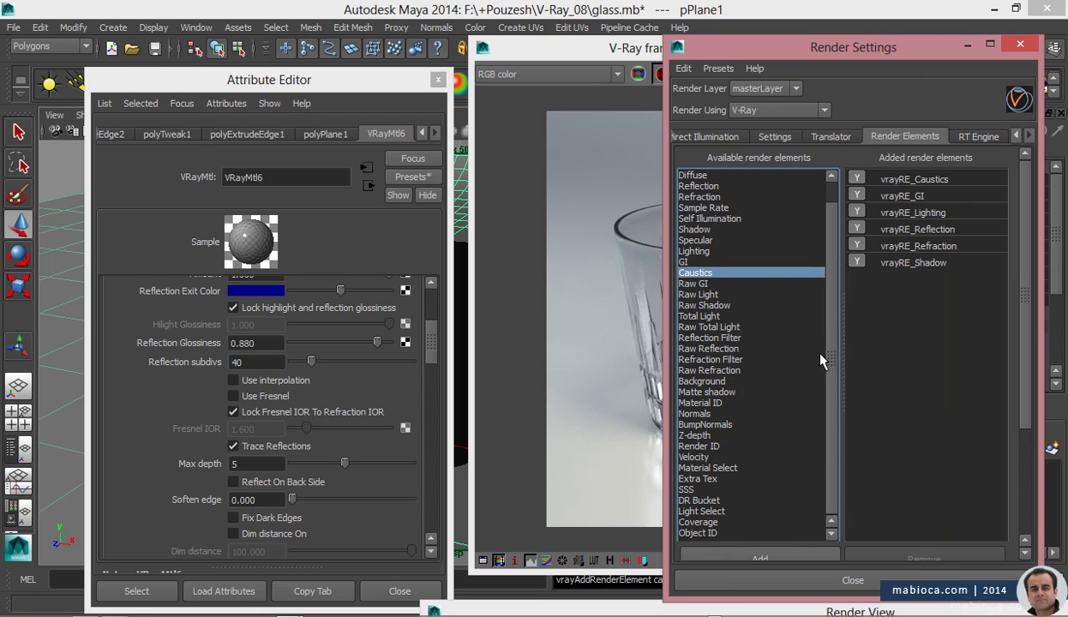
left_click(1020, 45)
left_click_drag(612, 50, 646, 44)
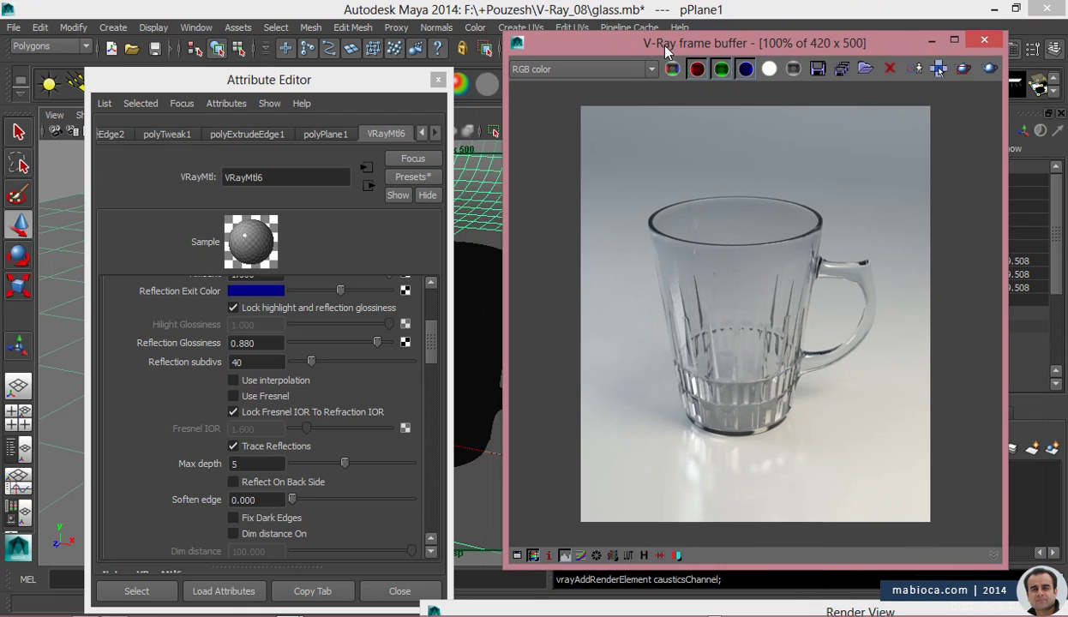
left_click_drag(348, 90, 243, 91)
left_click(477, 279)
- Adjust the glass material's fog colour, set Fog bias to 400, and tweak refraction colour
left_click_drag(165, 81, 235, 61)
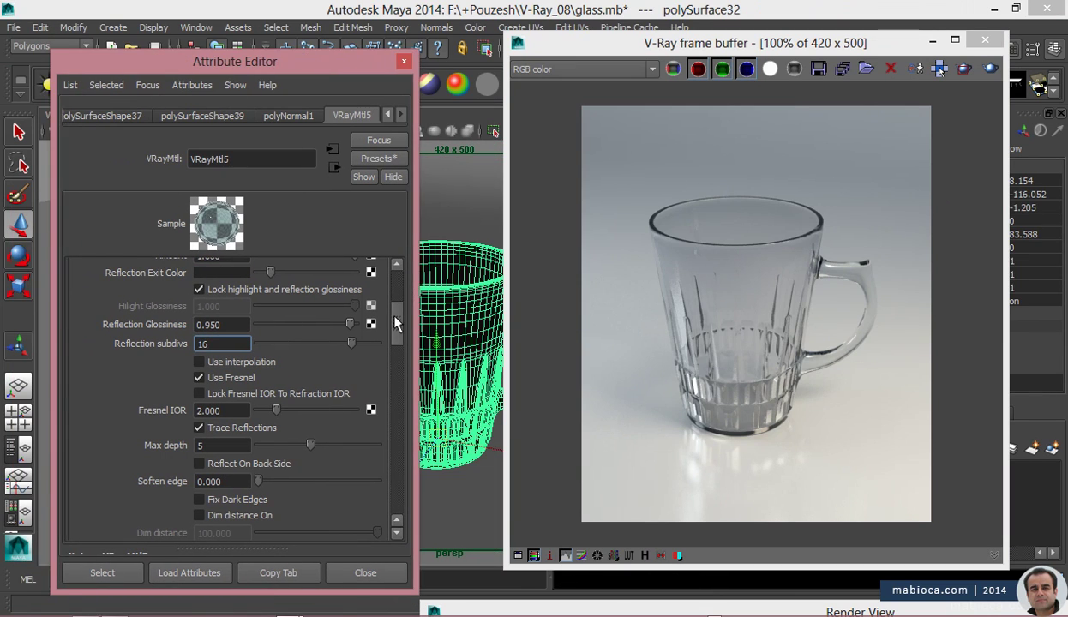
left_click(397, 324)
left_click_drag(397, 324, 339, 392)
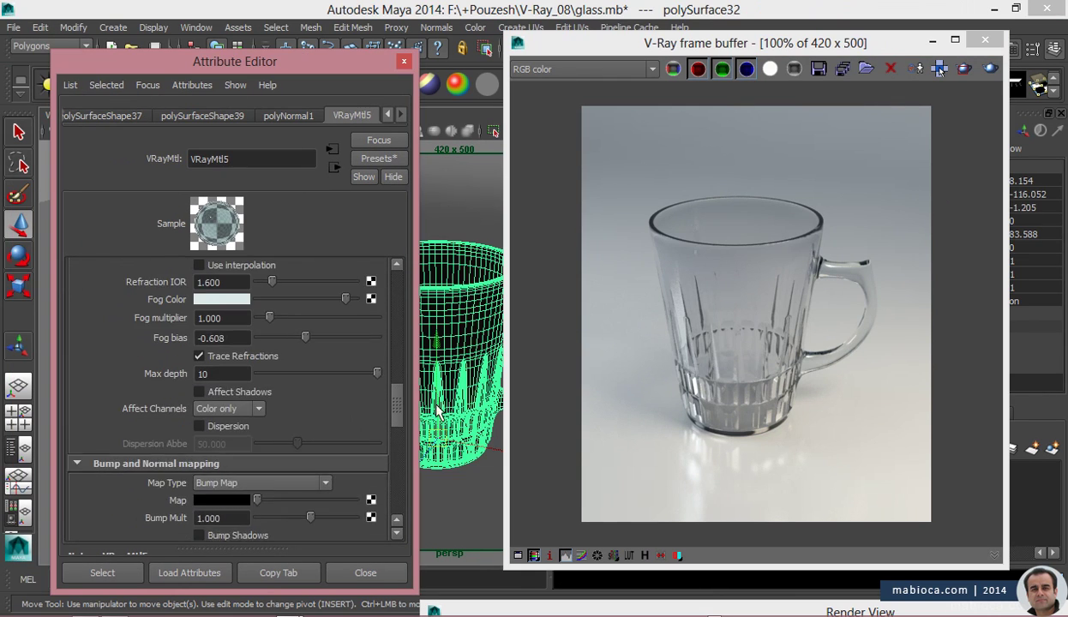
left_click(243, 385)
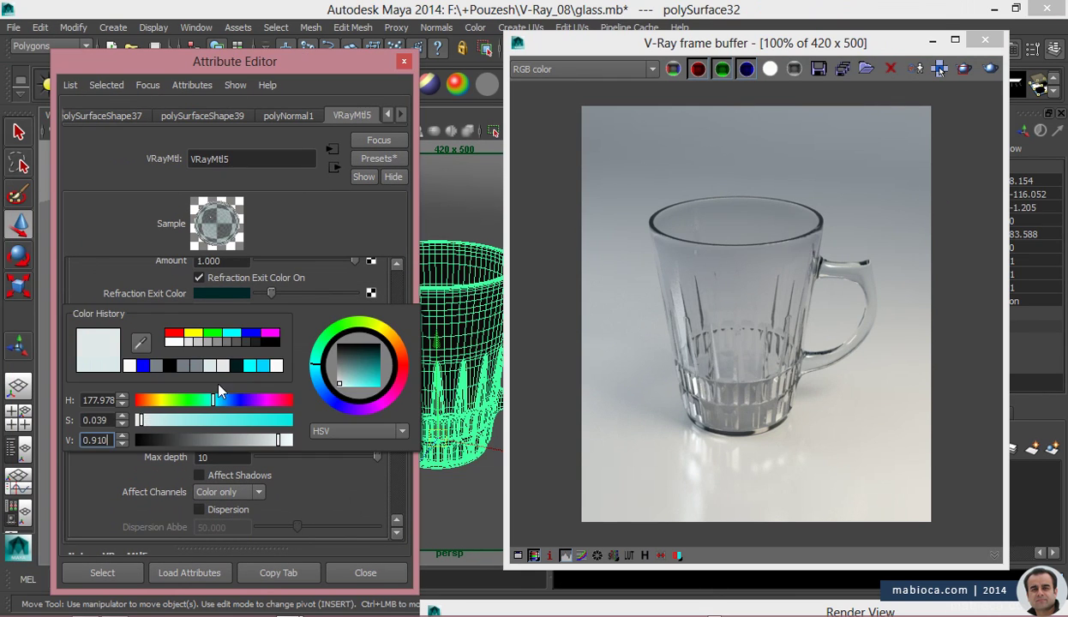
type("0.500")
double_click(214, 421)
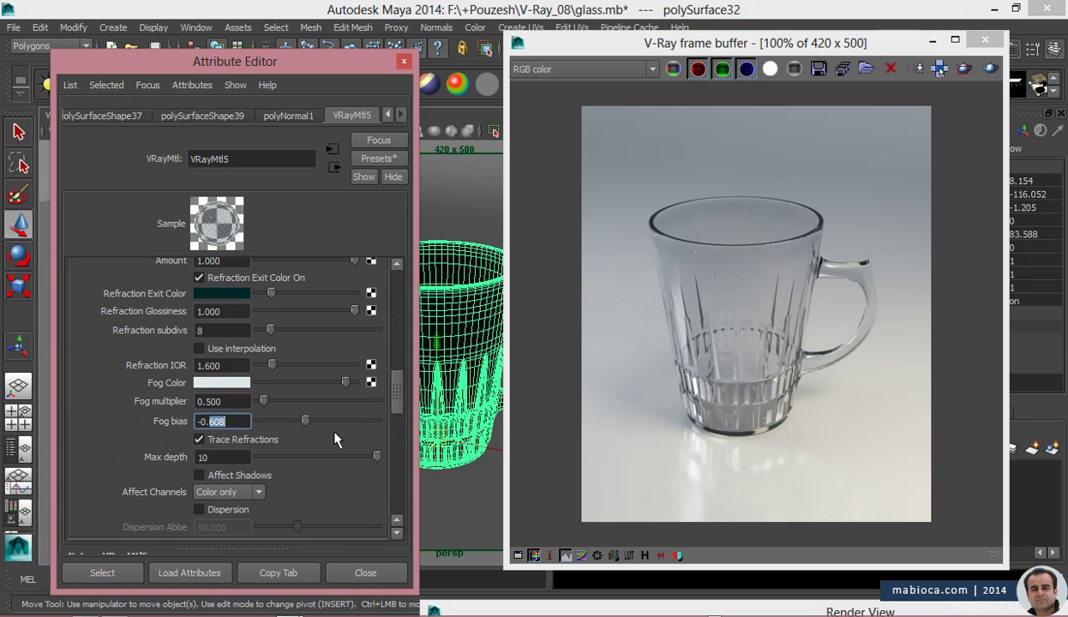
type("400")
left_click_drag(397, 381, 397, 347)
left_click(227, 326)
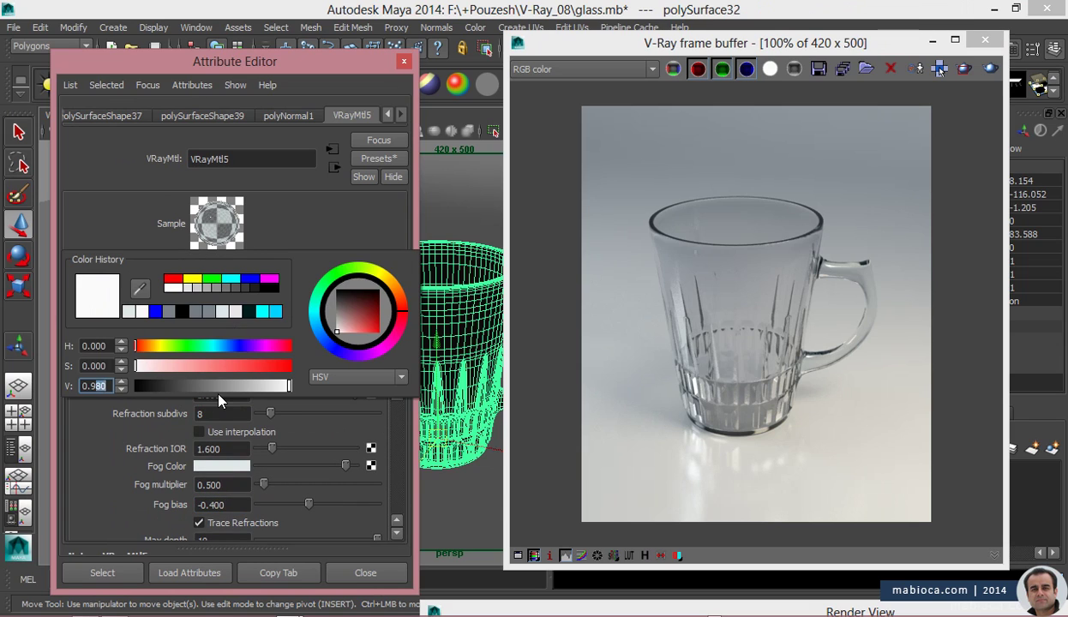
- Region-render the mug's left side and set refraction Max depth to 30
left_click_drag(622, 150, 785, 475)
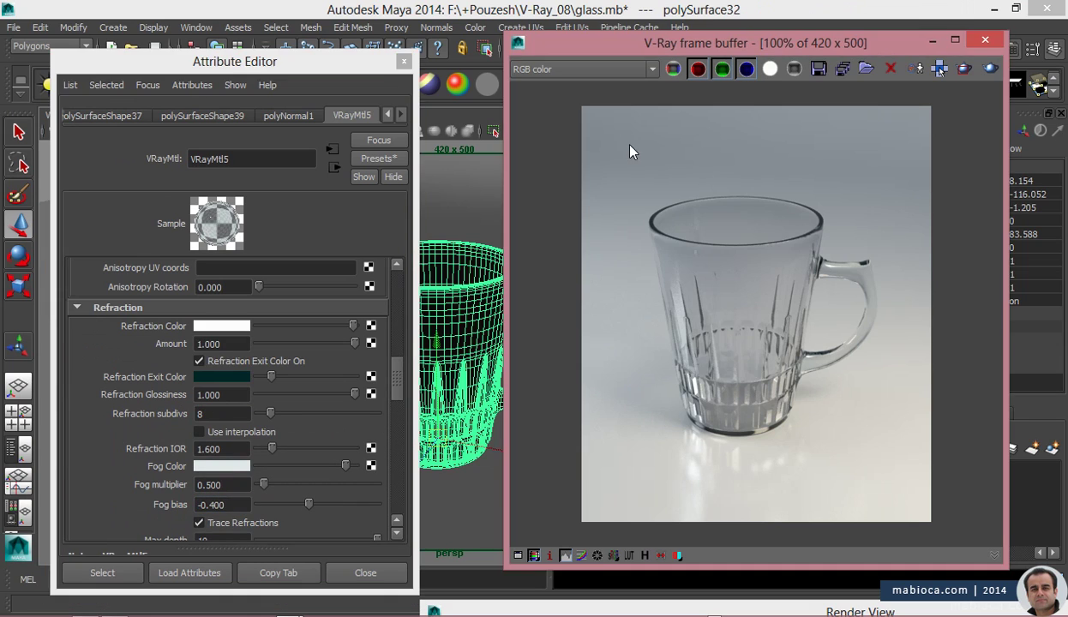
left_click(990, 72)
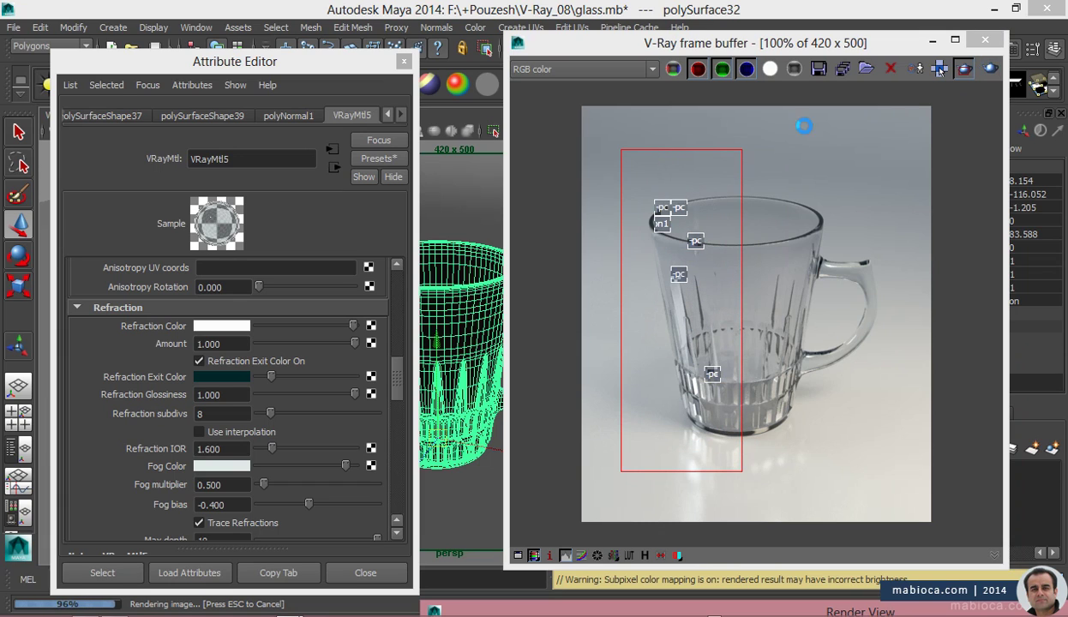
scroll(229, 457, "down", 2)
double_click(230, 469)
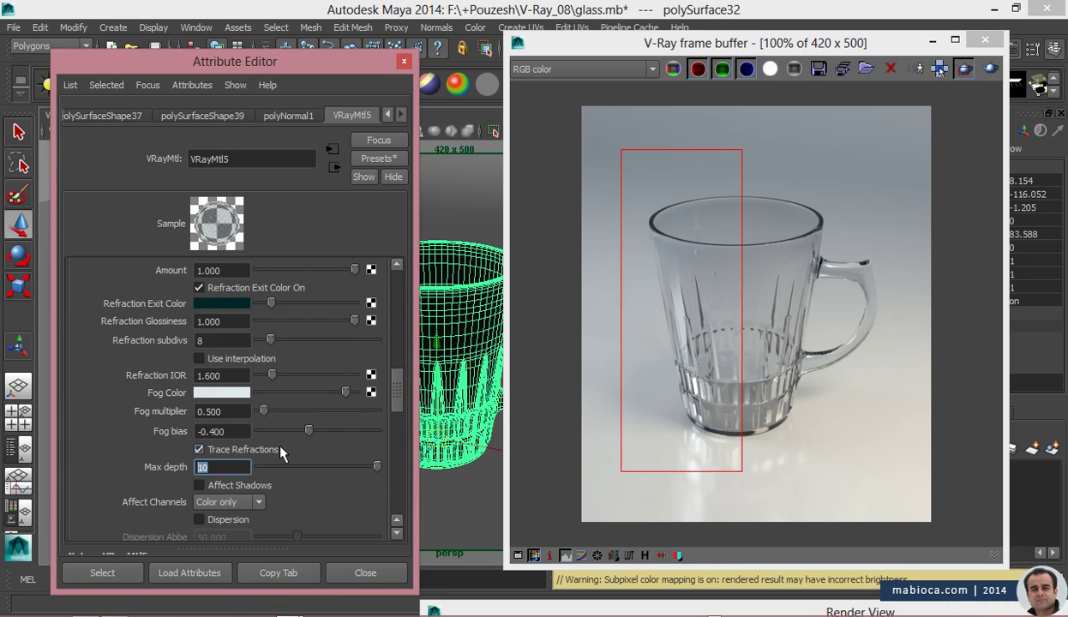
type("30")
left_click(751, 309)
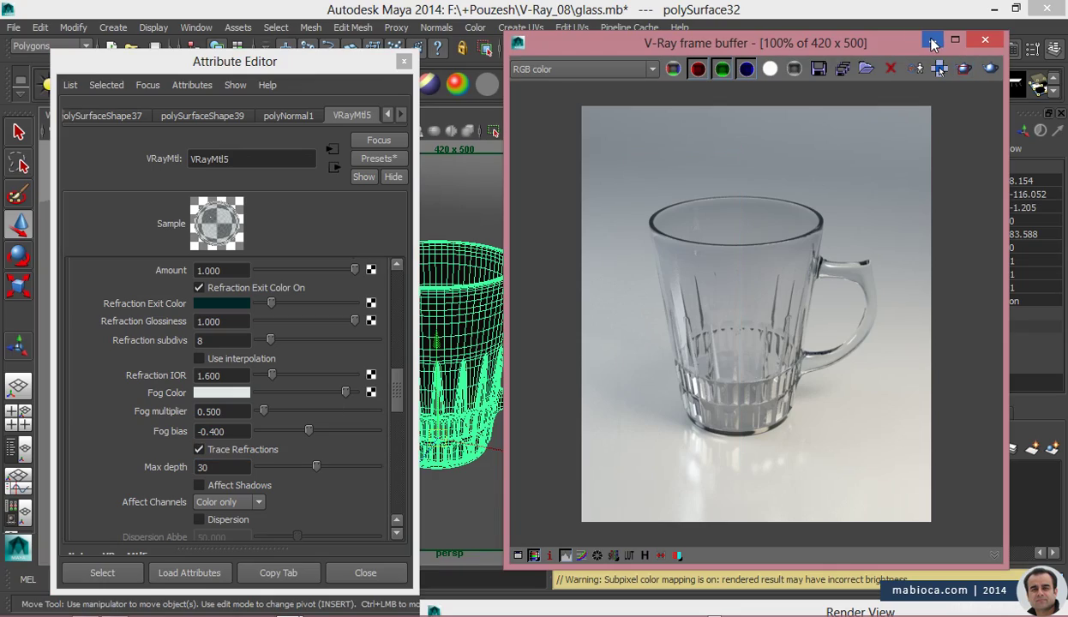
- Close the render window, maximise the Top view, and bring up the Create Lights menu
left_click(933, 43)
key("ctrl+a")
key("space")
key("space")
left_click(112, 27)
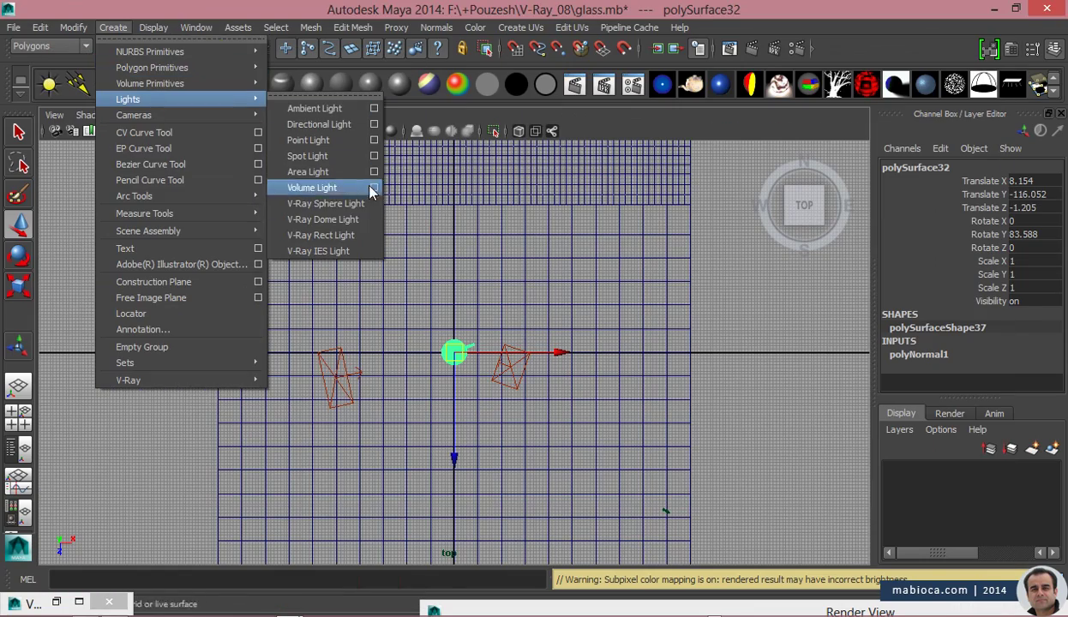
- Create a V-Ray rect light and set its V size to 20
left_click(341, 233)
mouse_move(589, 374)
left_mouse_down("alt")
mouse_move(514, 379)
mouse_move(501, 435)
left_mouse_up("alt")
key("ctrl+a")
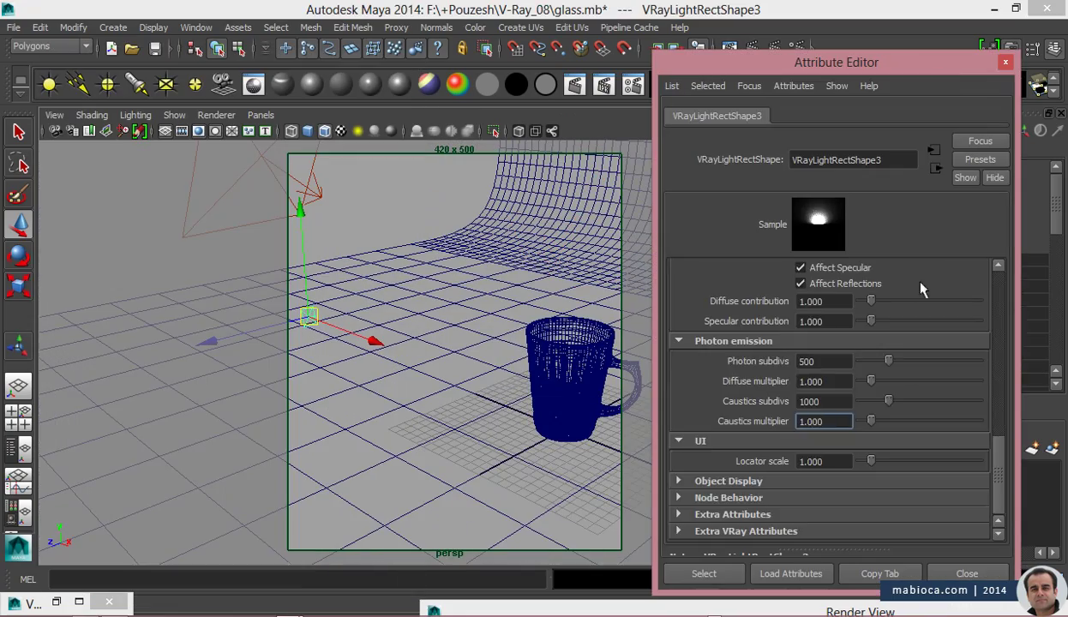
left_click_drag(998, 476, 998, 300)
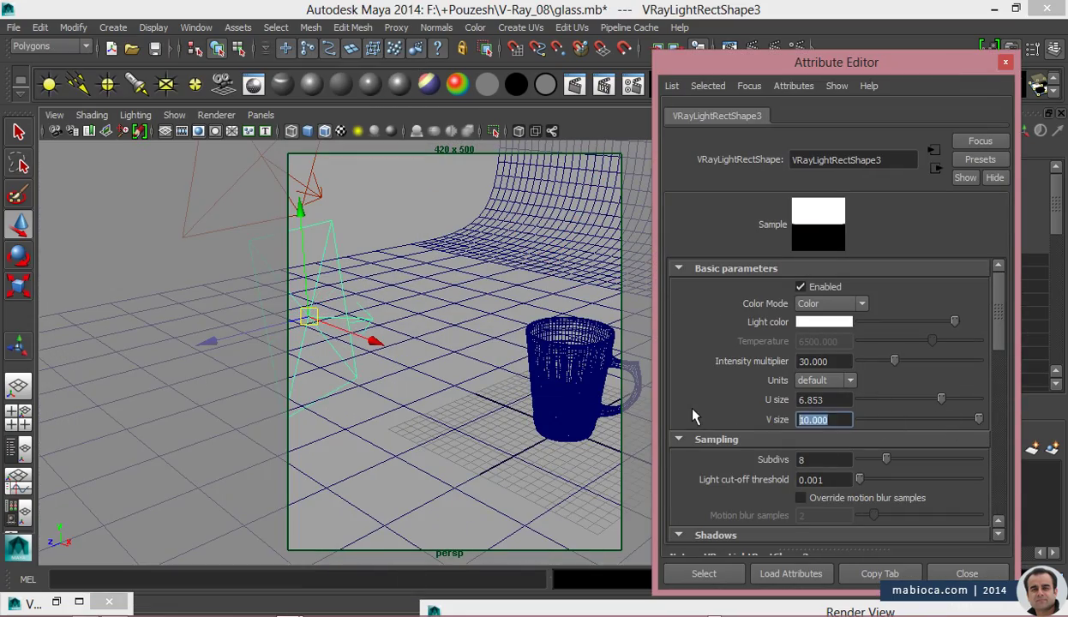
type("20")
right_click(311, 343)
- Rotate the rect light to -90 on Y and duplicate it
left_click_drag(836, 62, 729, 198)
left_click(1011, 234)
type("-73.6")
key("Return")
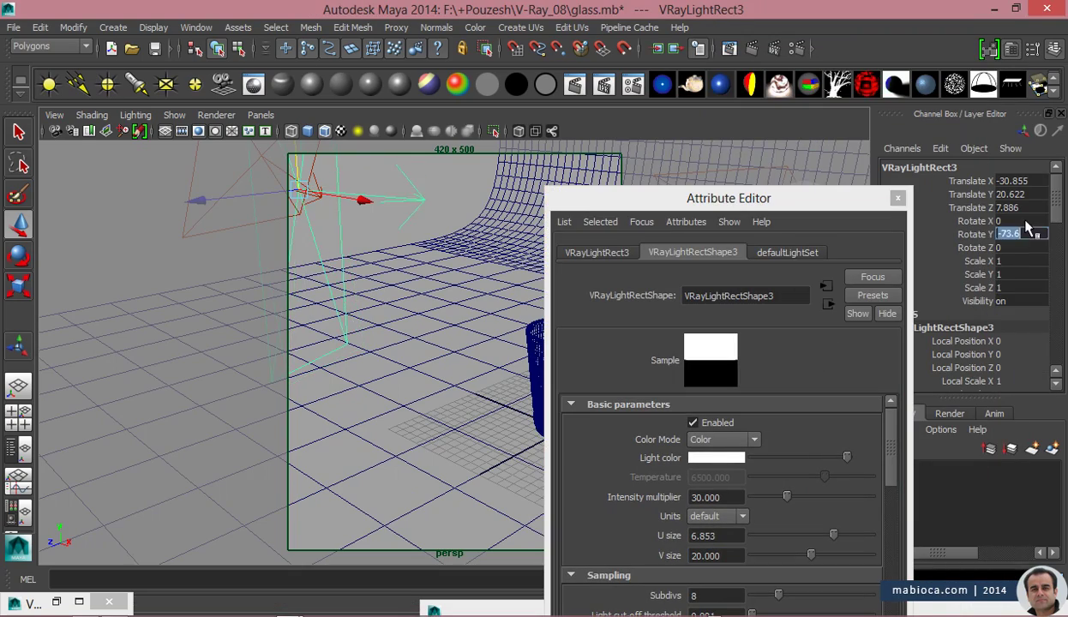
type("0")
key("Return")
type("90")
left_click_drag(382, 400, 444, 372, "alt")
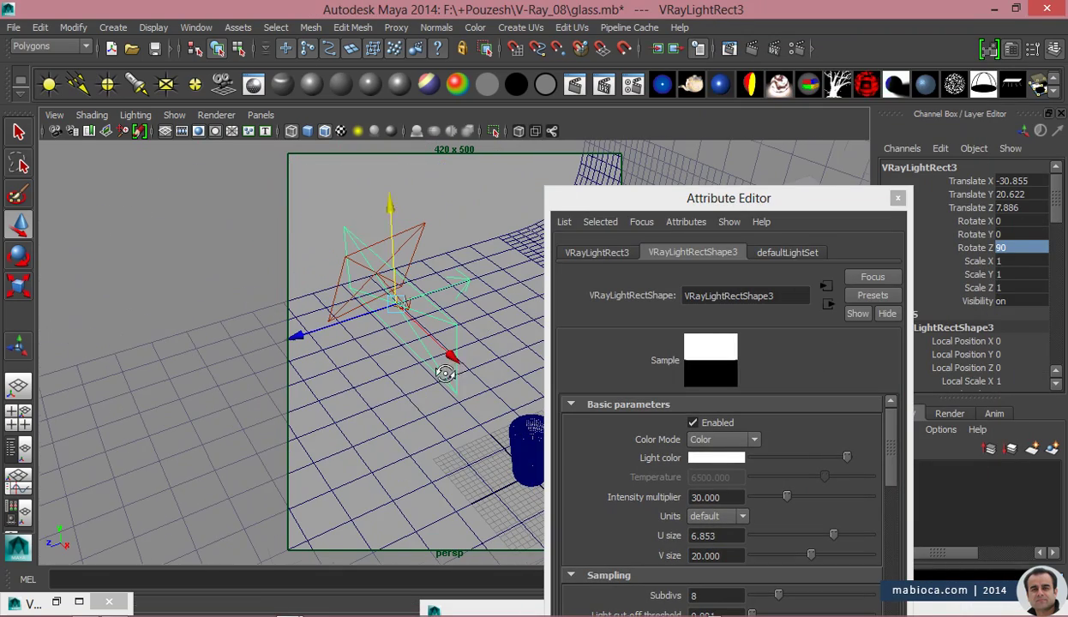
type("e")
left_click(1003, 234)
type("-90")
key("Return")
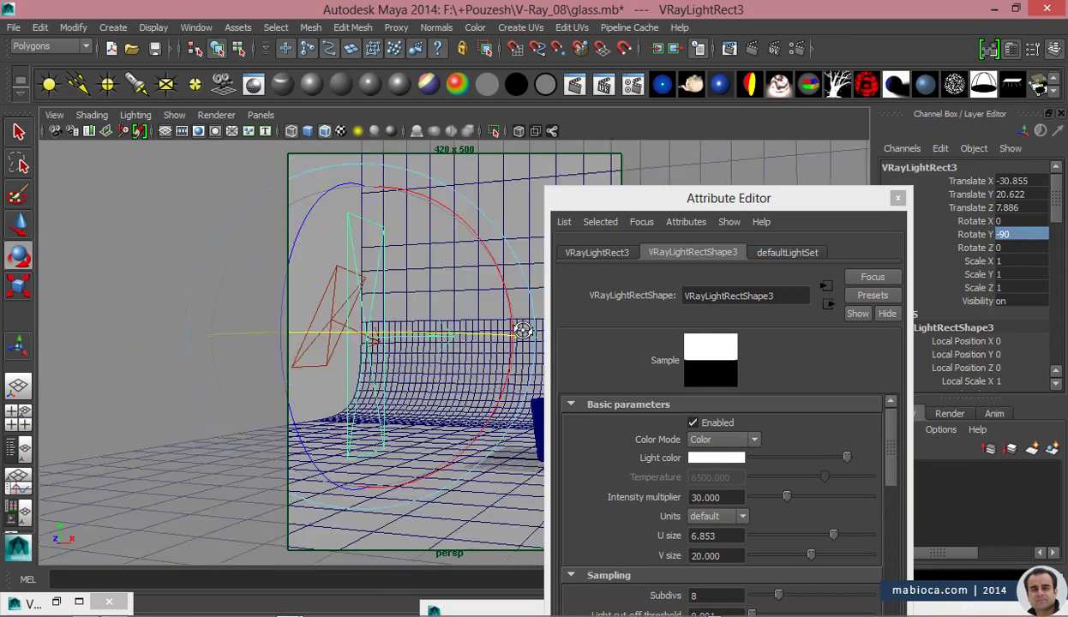
mouse_move(257, 360)
left_mouse_down("alt")
mouse_move(815, 222)
mouse_move(857, 121)
left_mouse_up("alt")
left_click_drag(386, 360, 470, 367, "alt")
key("ctrl+d")
- Snap the duplicate light's pivot onto the mug and swing it around
key("w")
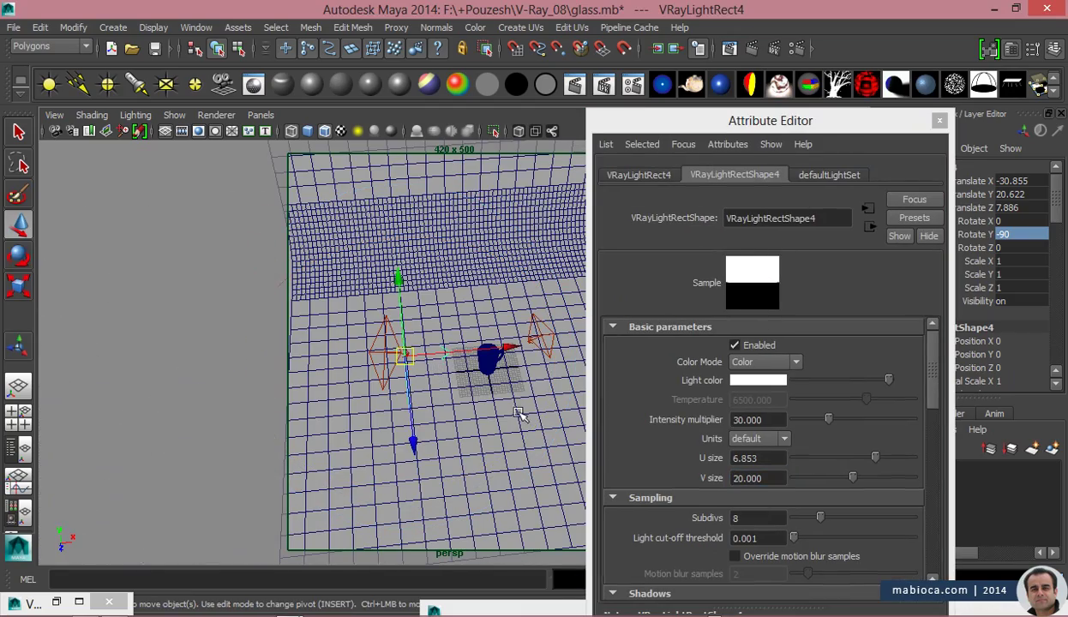
key("Insert")
middle_click_drag(469, 367, 486, 360)
key("e")
mouse_move(464, 398)
left_mouse_down()
mouse_move(547, 416)
mouse_move(458, 257)
left_mouse_up()
- Move the first rect light farther from the mug and select the second light
left_click(438, 343)
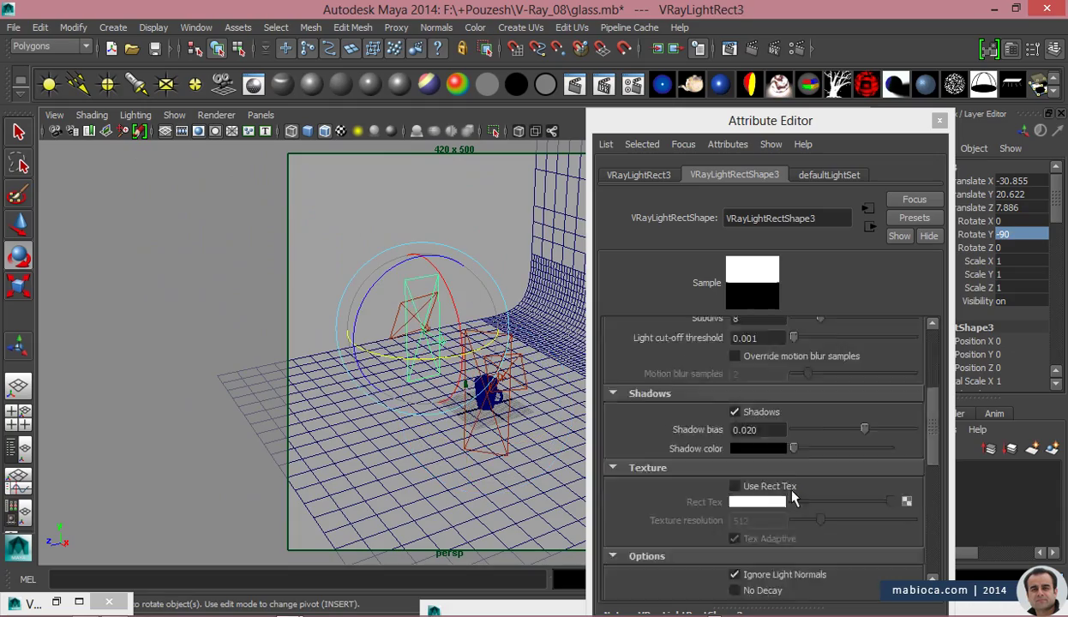
key("w")
left_click_drag(437, 343, 377, 343, "alt")
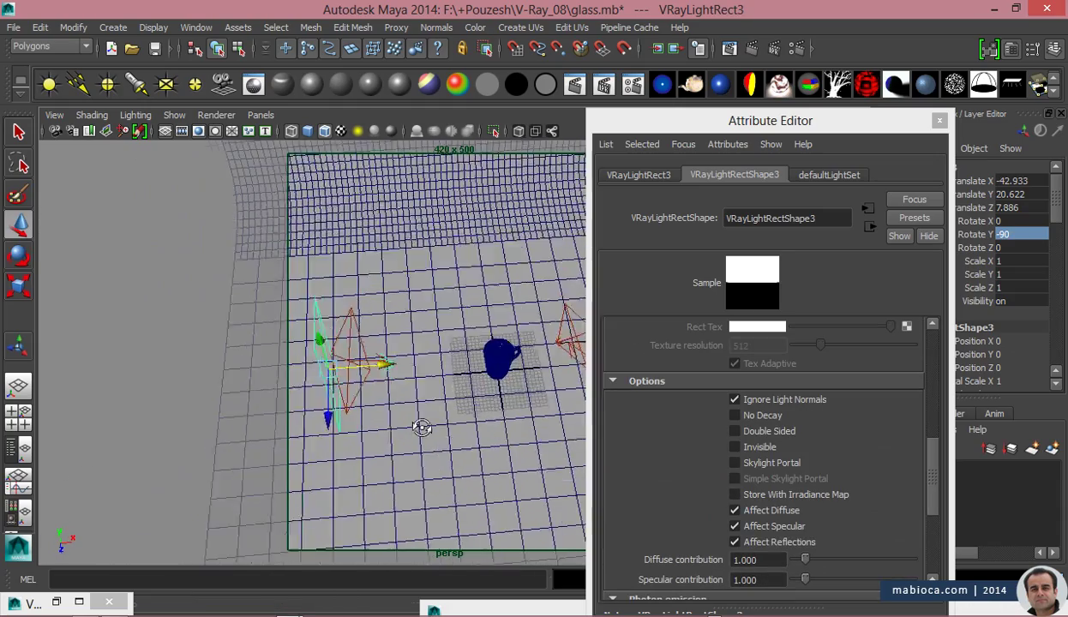
left_click_drag(417, 424, 299, 345, "alt")
left_click(734, 447)
mouse_move(429, 386)
left_mouse_down("alt")
mouse_move(480, 360)
mouse_move(530, 415)
mouse_move(406, 382)
mouse_move(420, 403)
mouse_move(515, 386)
left_mouse_up("alt")
left_click(493, 351)
- Turn off Affect Diffuse on the rect lights
scroll(866, 478, "up", 3)
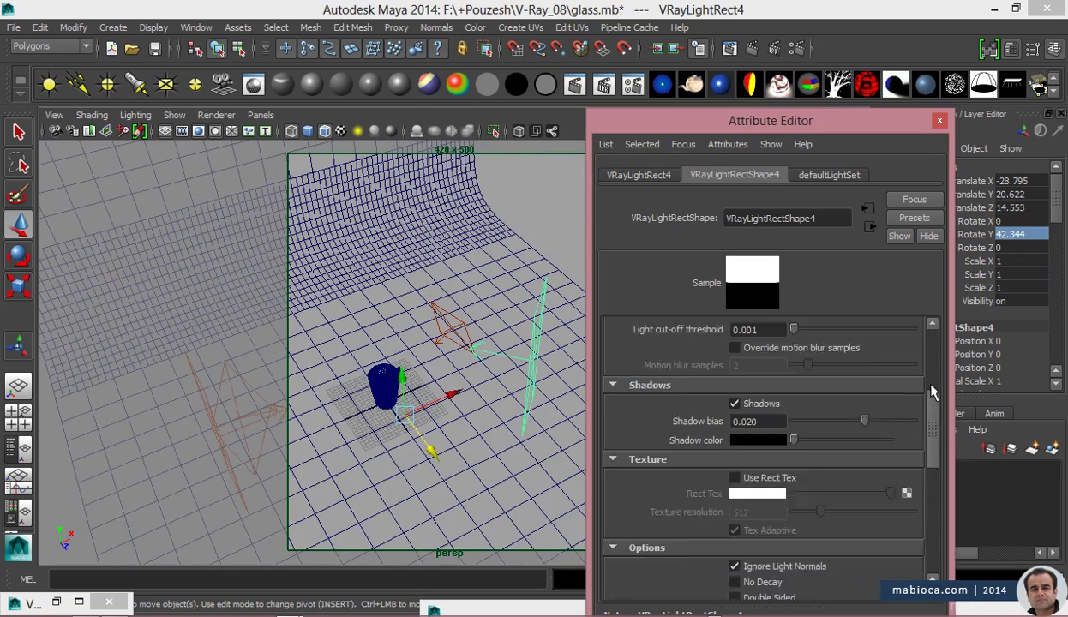
scroll(866, 478, "up", 3)
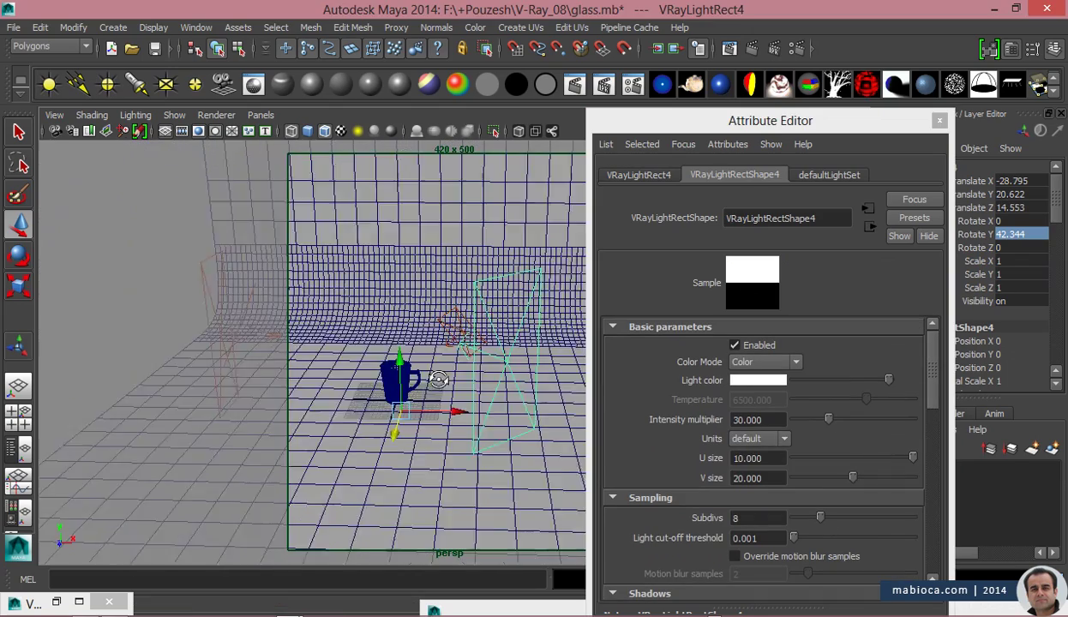
scroll(801, 464, "down", 7)
scroll(800, 464, "up", 2)
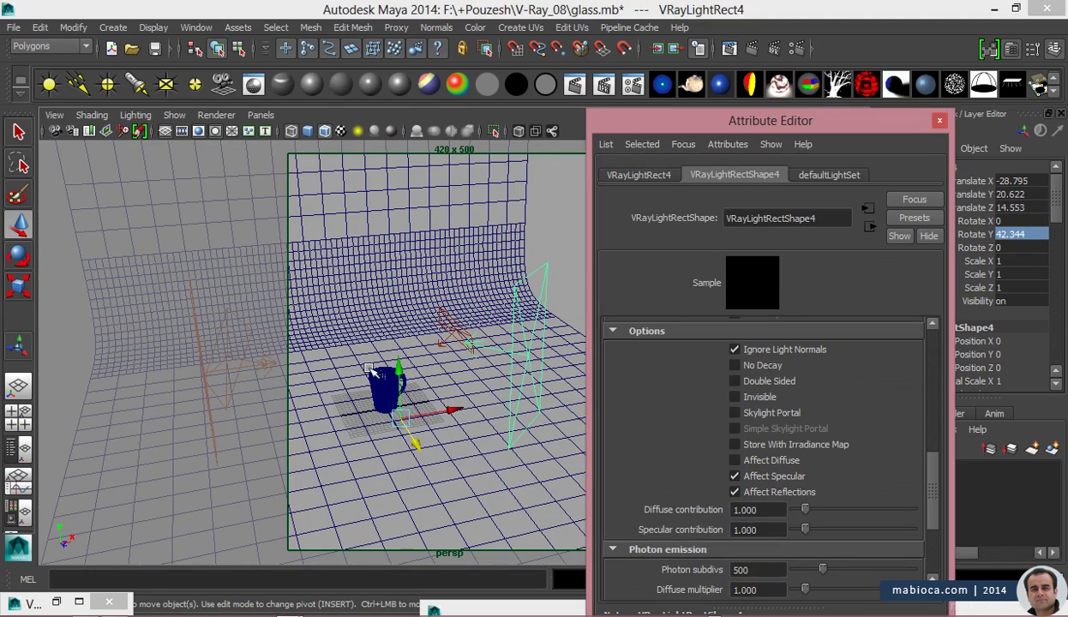
left_click(763, 461)
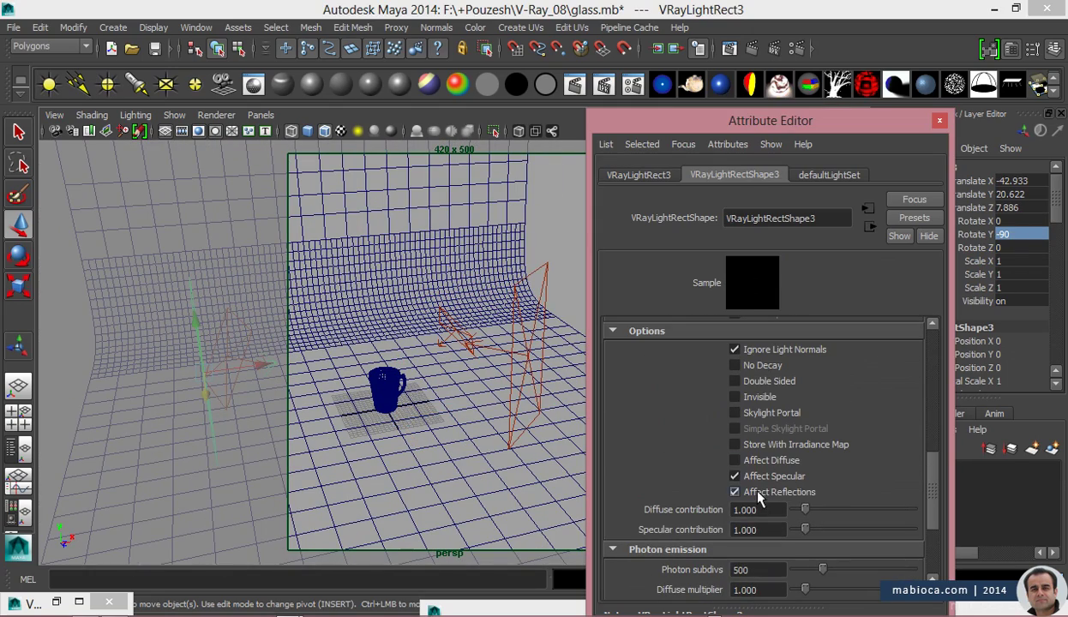
- Show scene lighting, frame the mug, and open the V-Ray frame buffer's render history
key("ctrl+a")
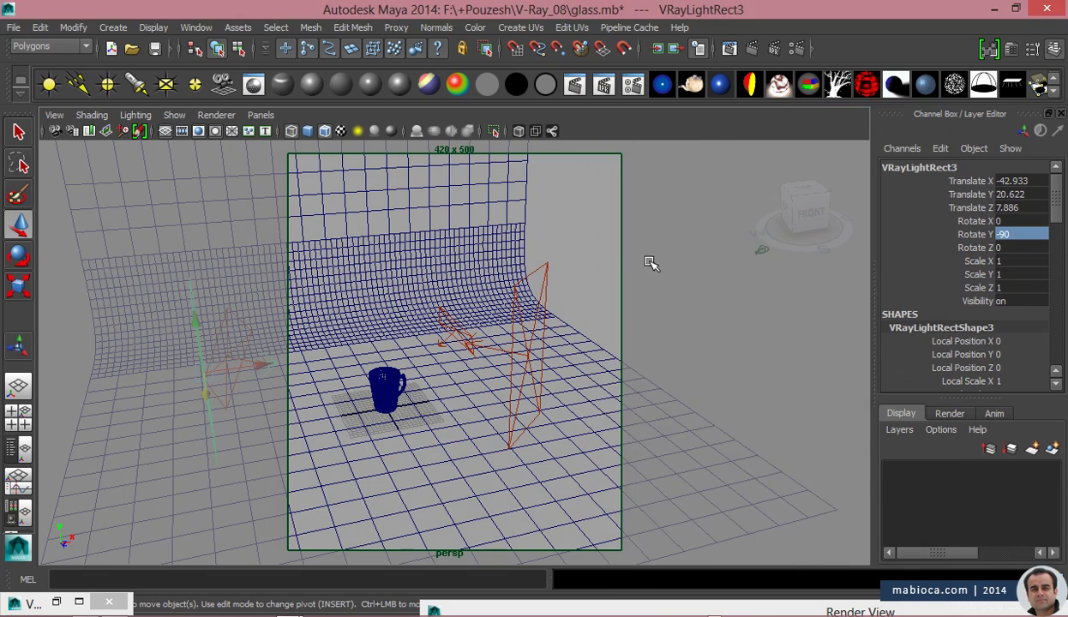
key("7")
left_click(94, 133)
left_click(120, 140)
left_click(751, 49)
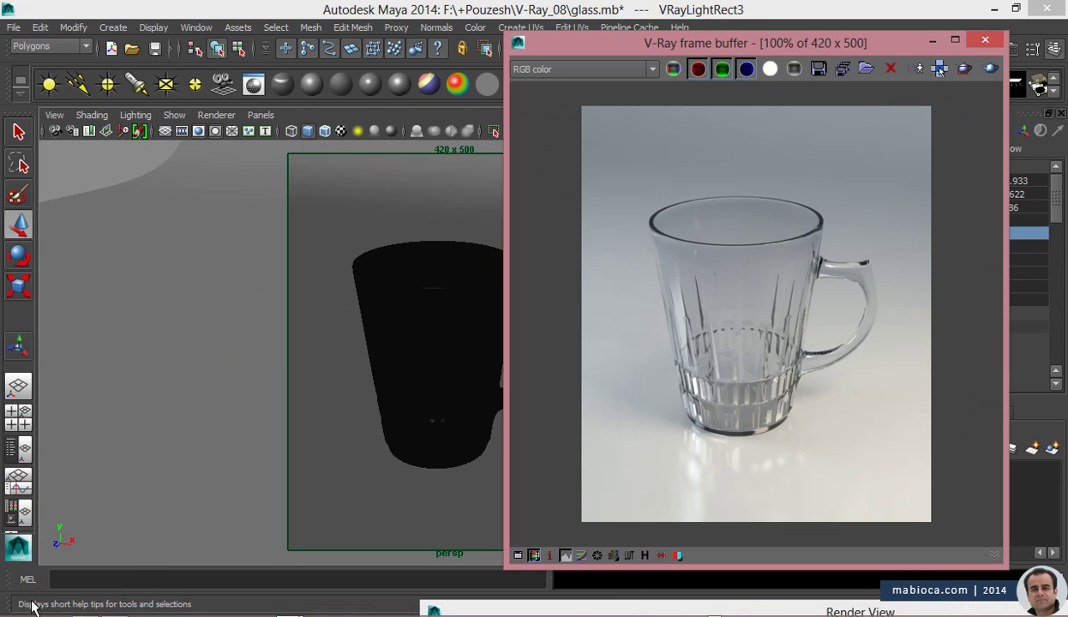
left_click(533, 556)
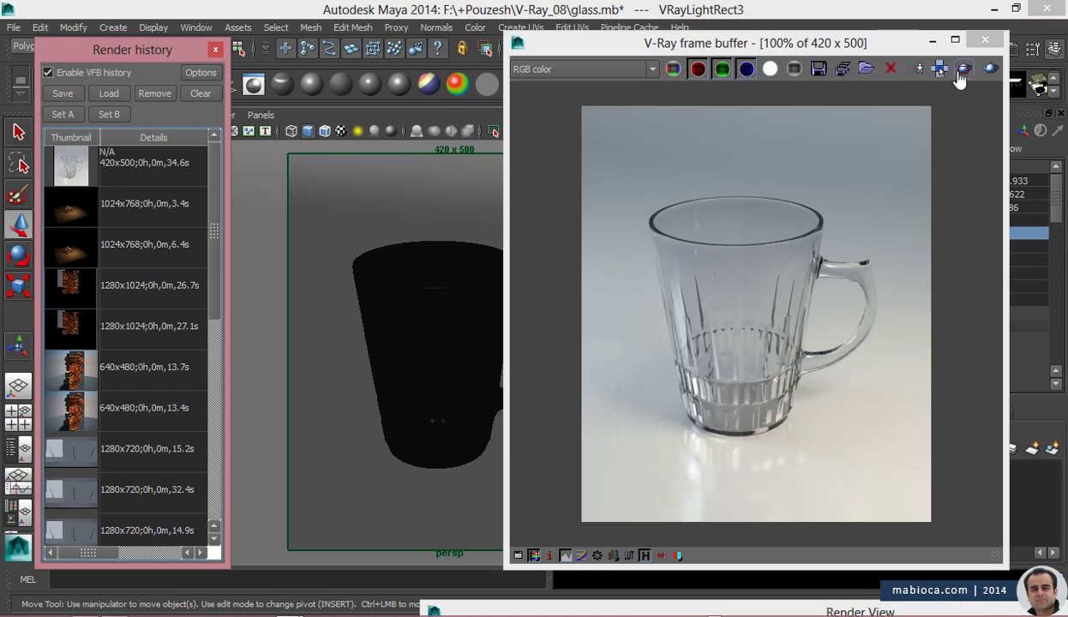
- Render a region around the mug and A/B compare it with the previous render in history
left_click_drag(634, 117, 892, 493)
left_click(965, 68)
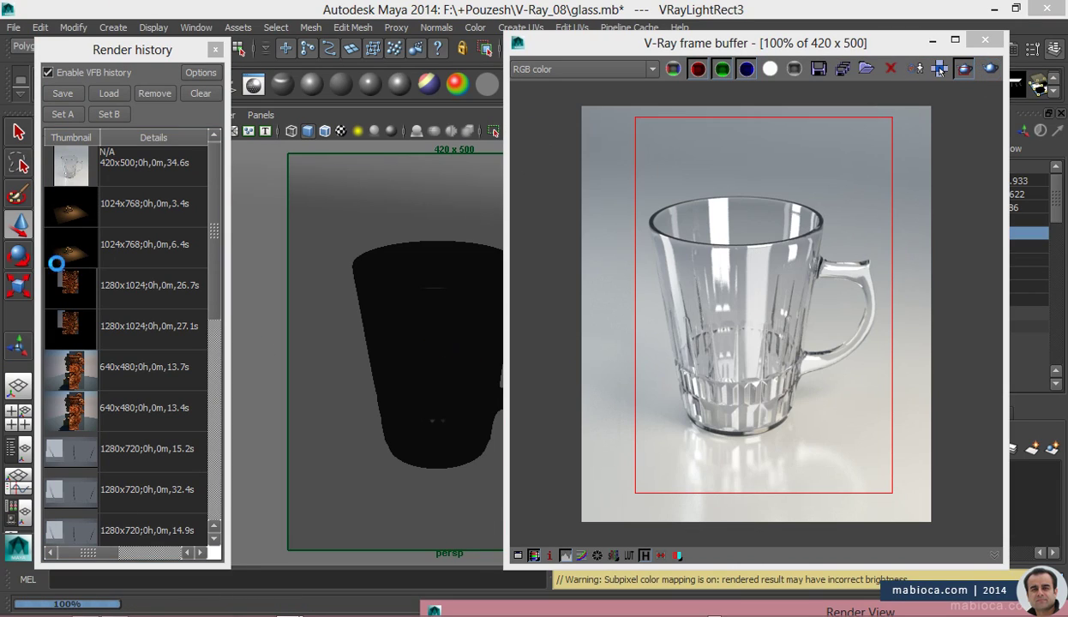
left_click(109, 114)
left_click(146, 206)
left_click(63, 114)
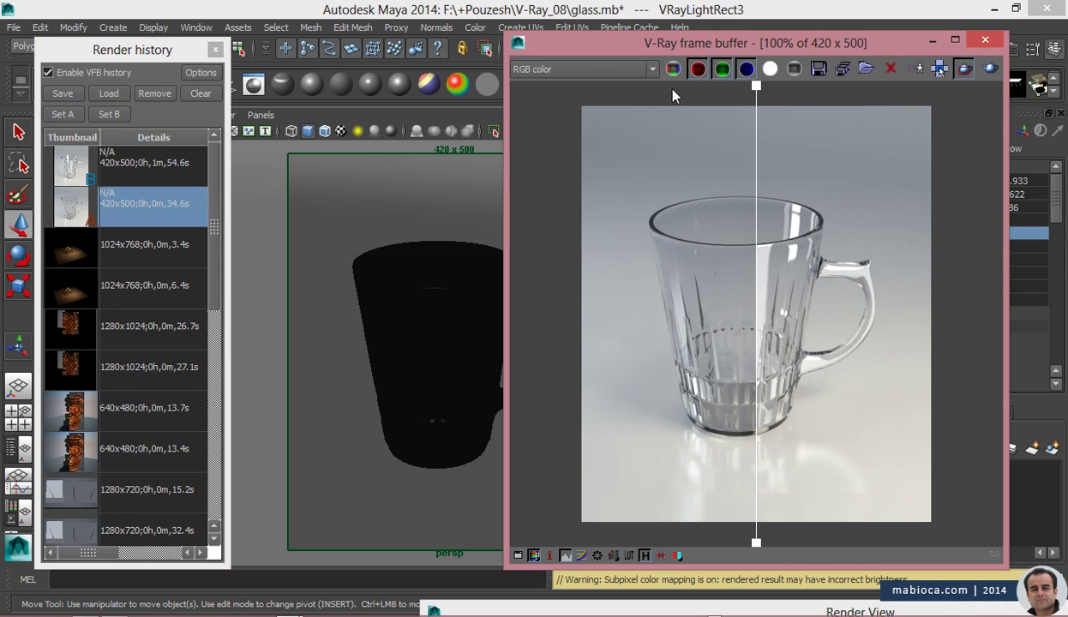
left_click_drag(756, 87, 636, 137)
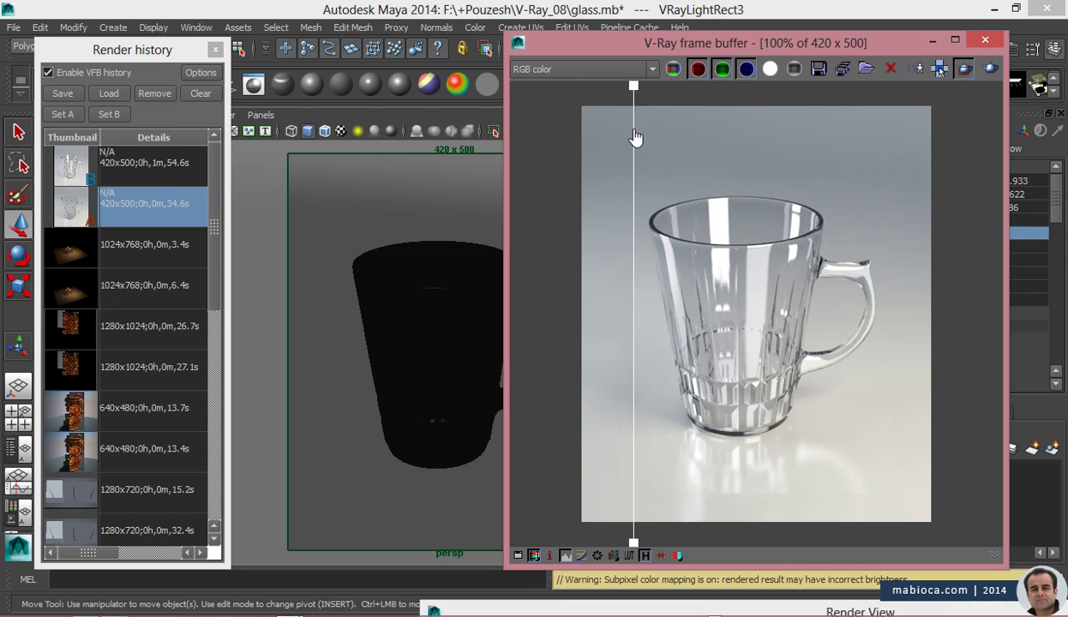
- Close the frame buffer, re-render, then orbit and zoom onto the glass and render again
left_click(984, 43)
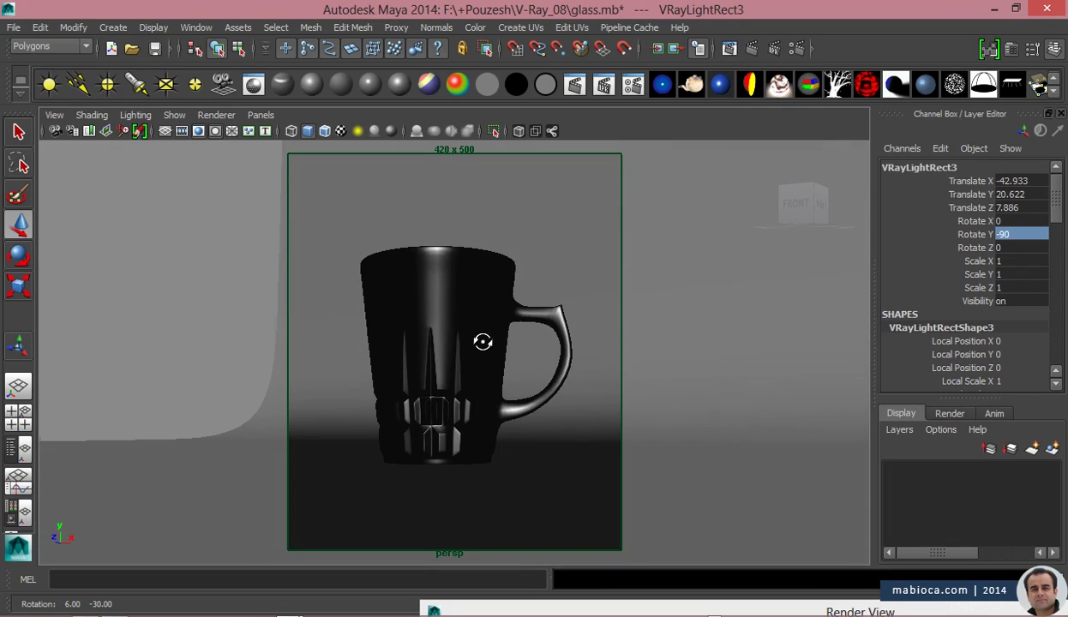
left_click(867, 86)
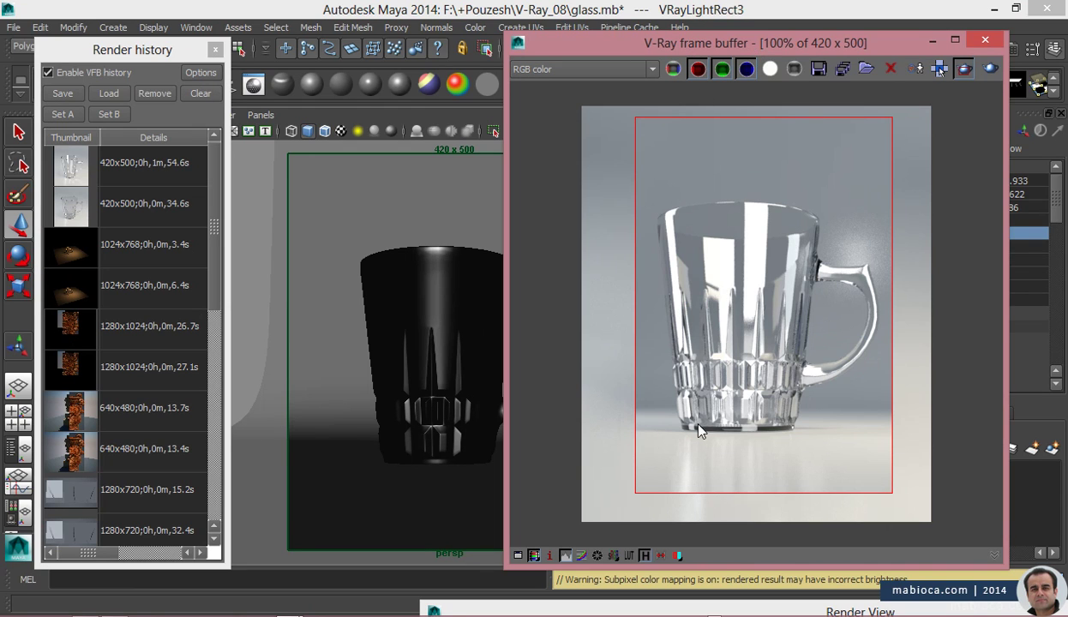
left_click_drag(451, 334, 257, 396, "alt")
mouse_move(257, 396)
right_mouse_down("alt")
mouse_move(373, 369)
mouse_move(414, 397)
mouse_move(364, 312)
mouse_move(389, 267)
right_mouse_up("alt")
left_click(993, 69)
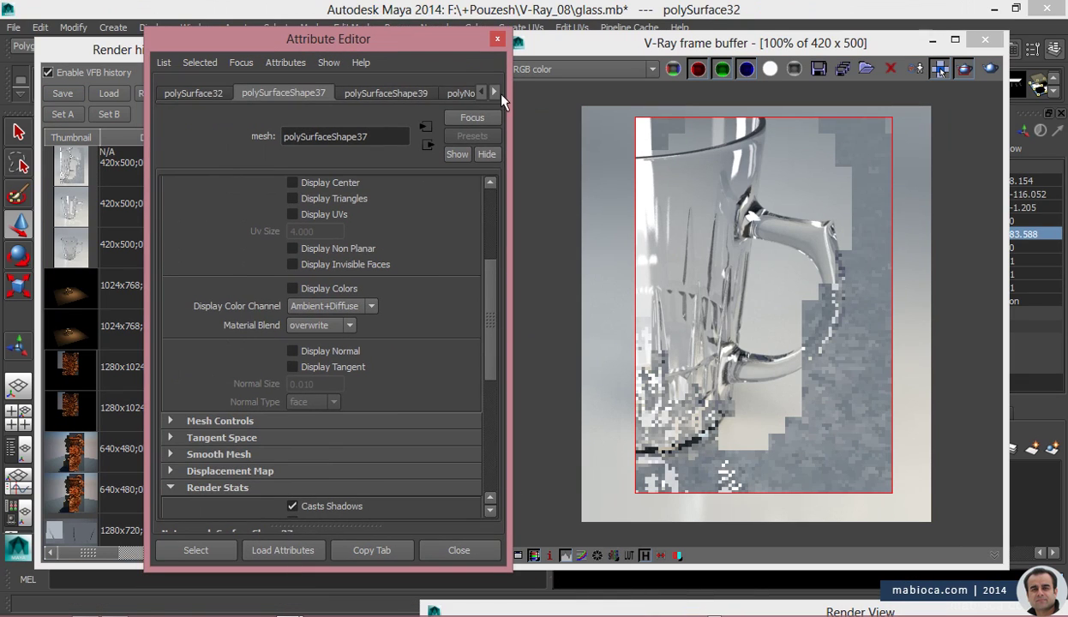
- Brighten the refraction exit colour in the mug's glass material VRayMtl5
left_click(494, 91)
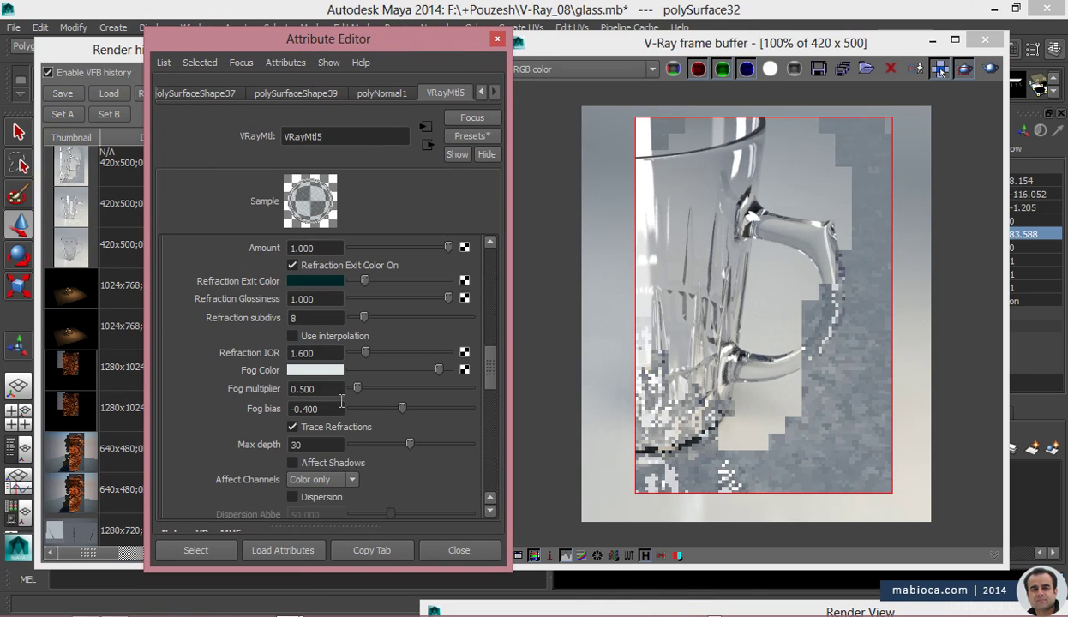
left_click_drag(718, 172, 787, 253)
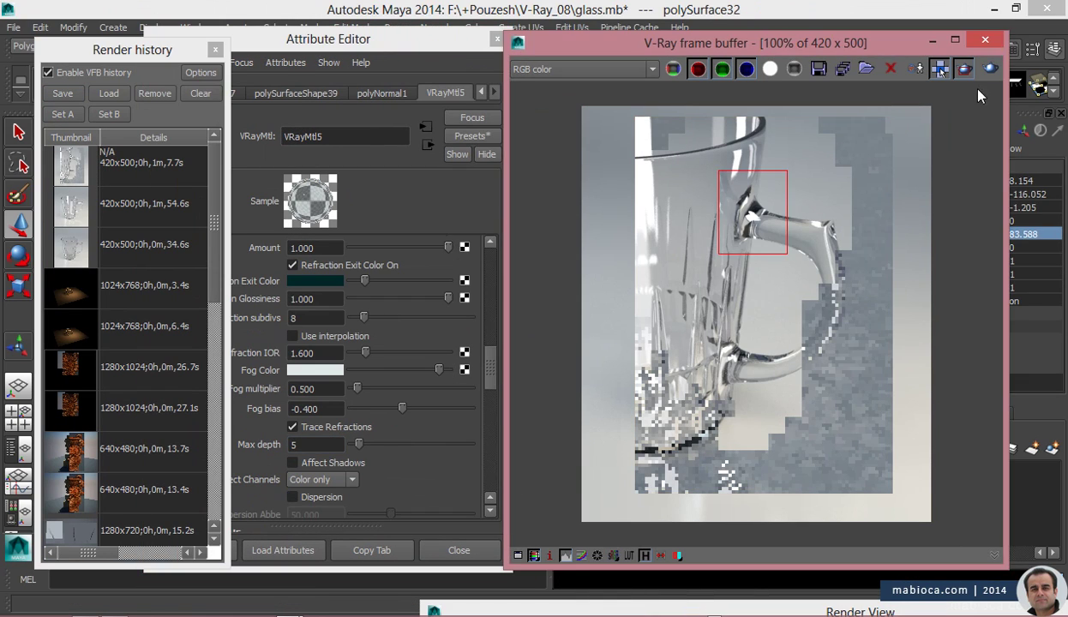
scroll(487, 360, "up", 2)
left_click_drag(487, 361, 486, 365)
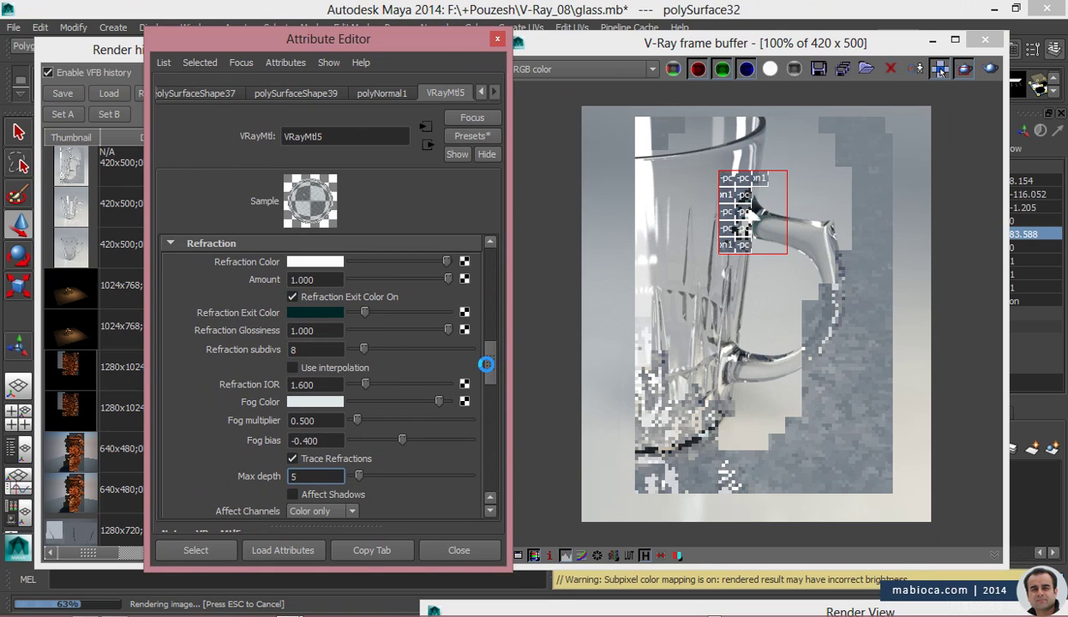
left_click(328, 312)
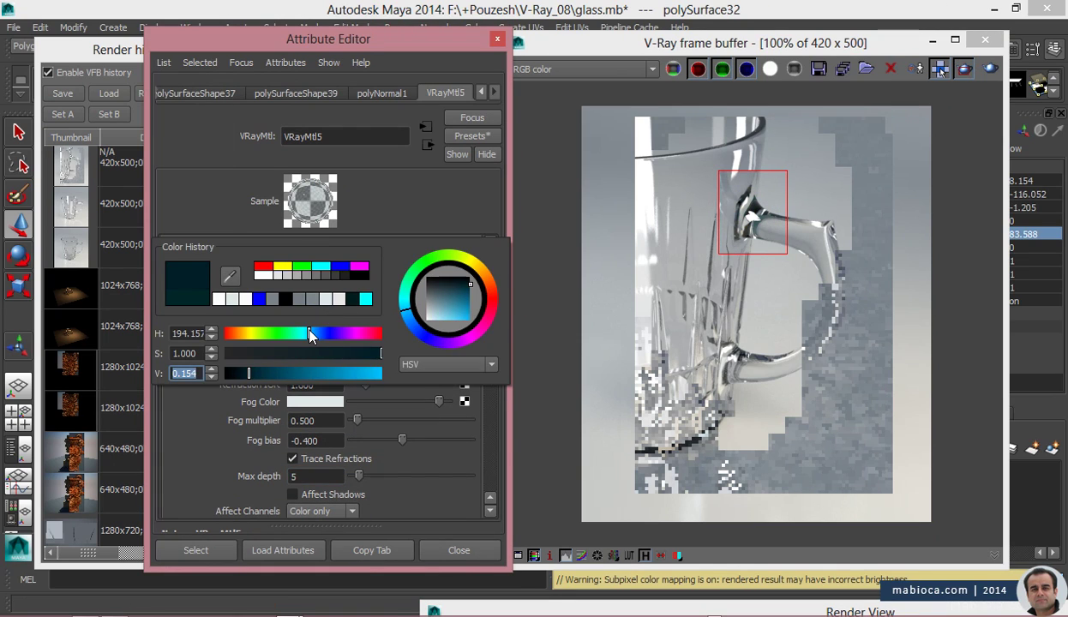
left_click(286, 372)
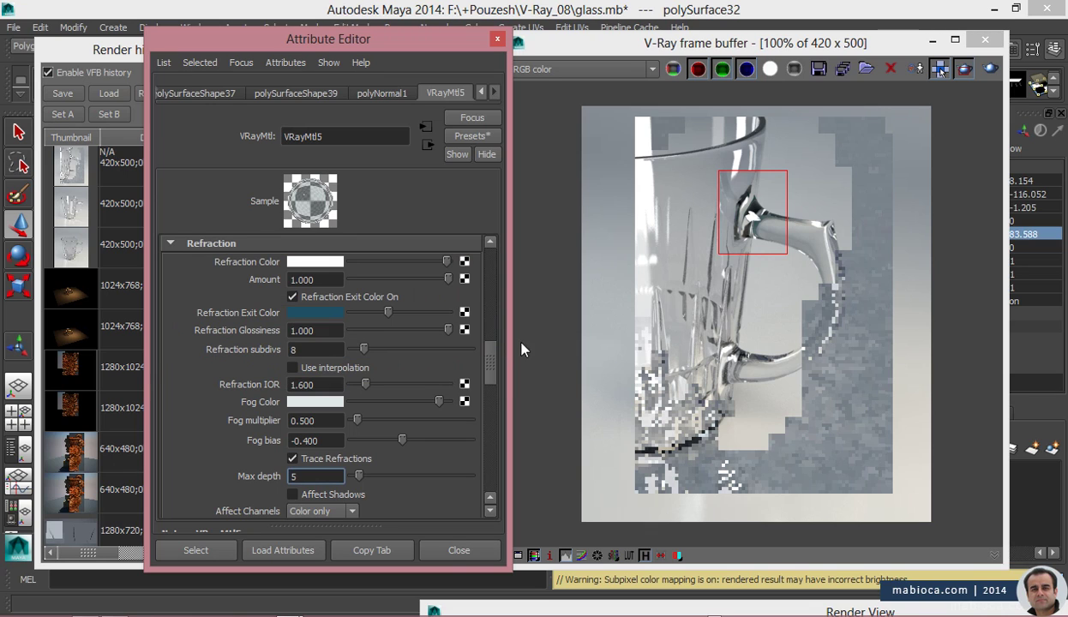
- A/B compare the latest render with the previous one in the Render history
left_click(842, 68)
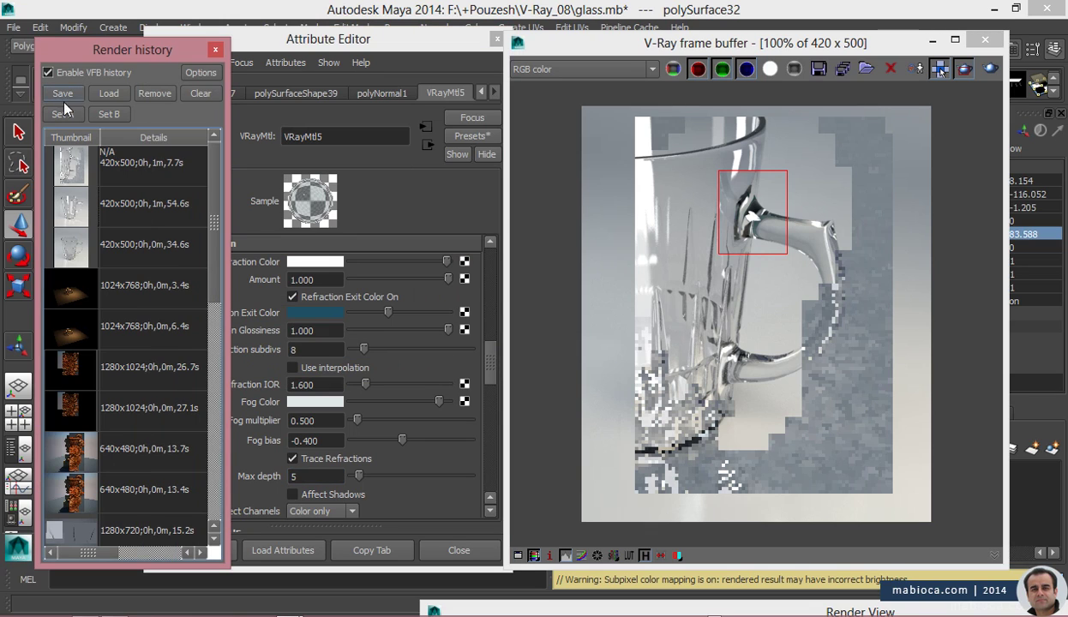
left_click(145, 163)
left_click(109, 114)
left_click(146, 204)
left_click(63, 114)
left_click(635, 94)
mouse_move(636, 94)
left_mouse_down()
mouse_move(770, 96)
mouse_move(665, 94)
left_mouse_up()
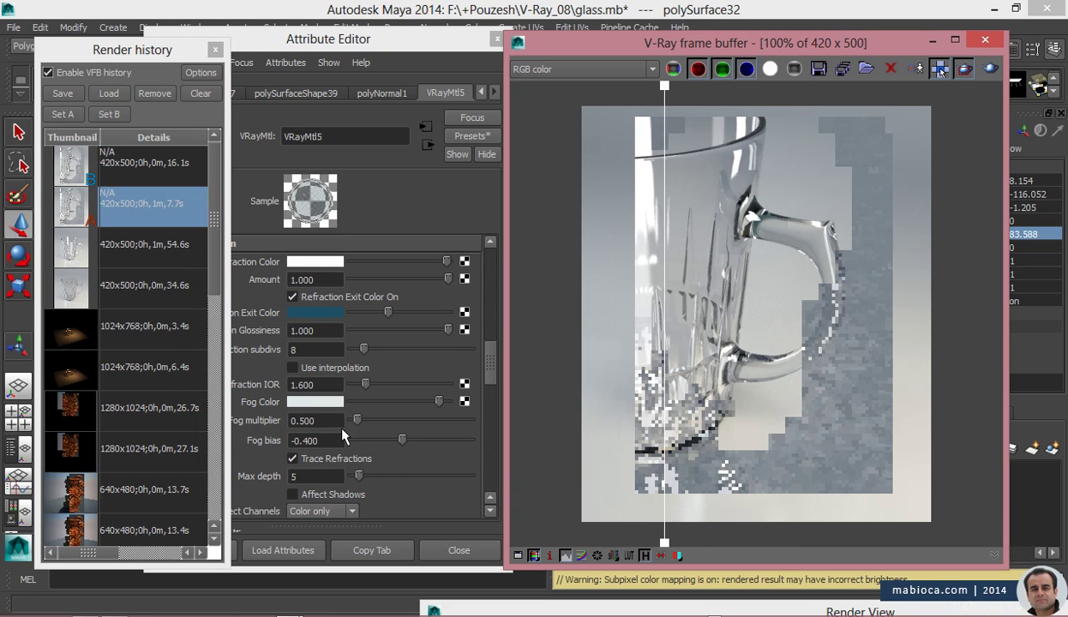
left_click_drag(302, 476, 276, 476)
type("120")
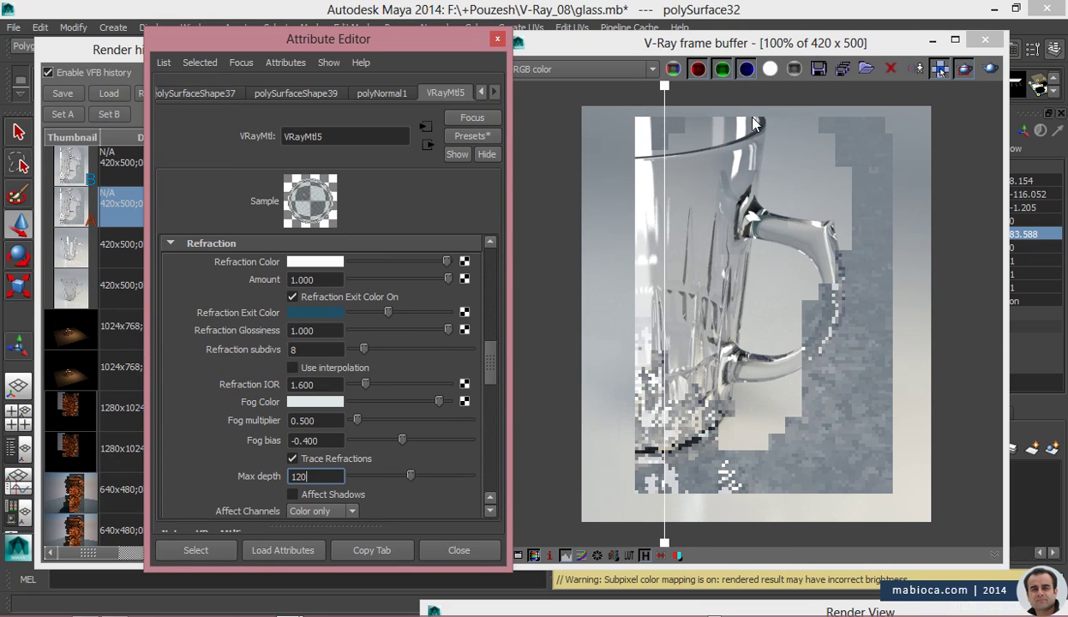
- Set refraction max depth to 120, re-render the handle region, and compare it against the 1m 7.7s render
left_click(755, 124)
left_click(991, 68)
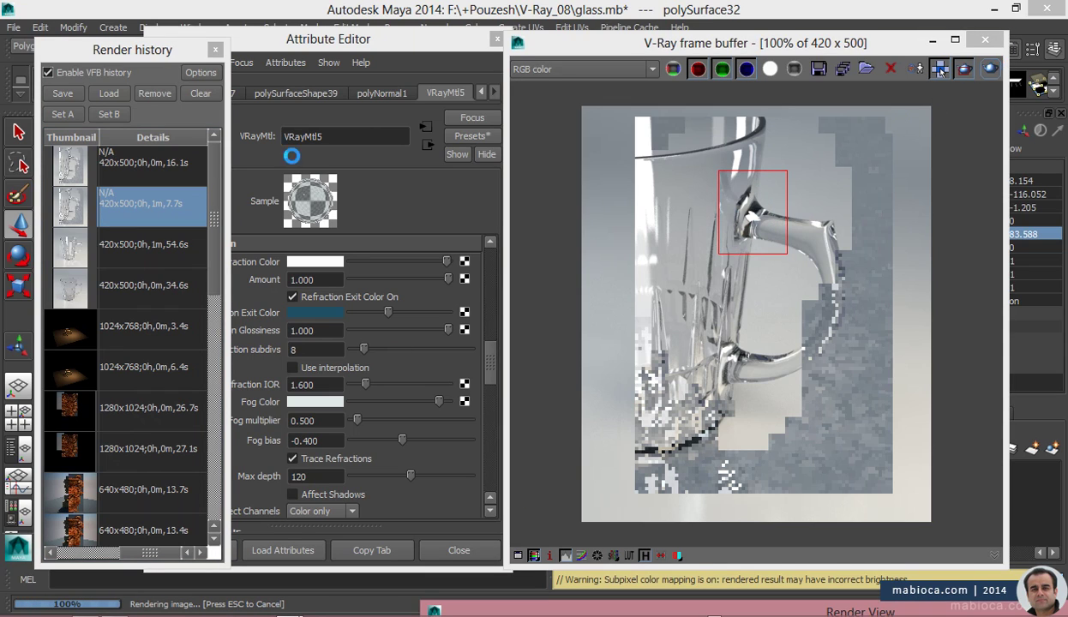
left_click(61, 94)
left_click(146, 159)
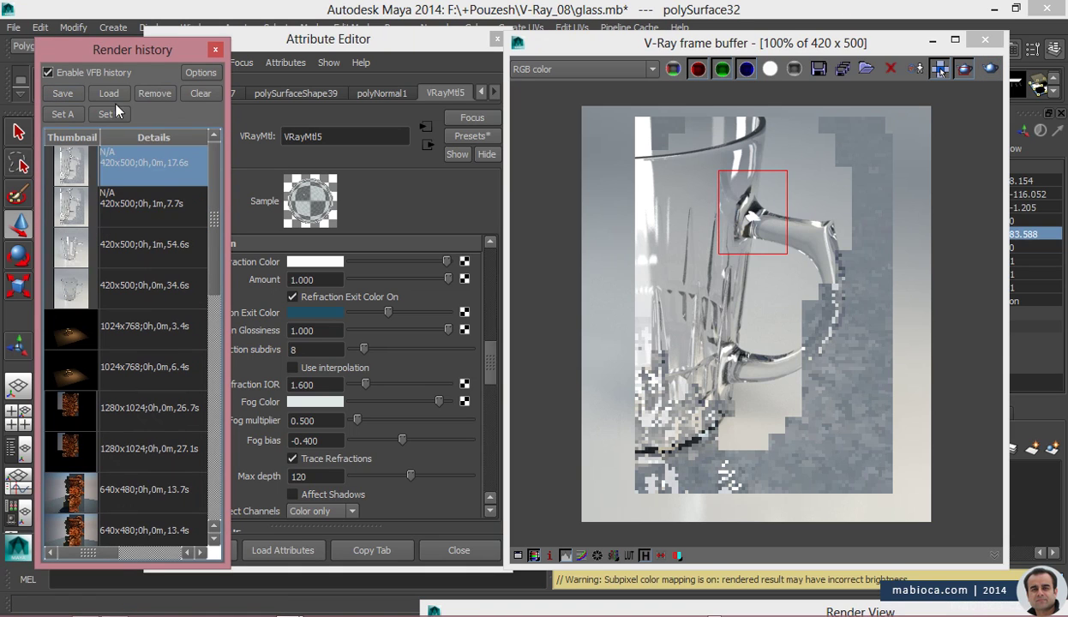
left_click(109, 114)
left_click(145, 203)
left_click(62, 114)
left_click_drag(645, 85, 691, 86)
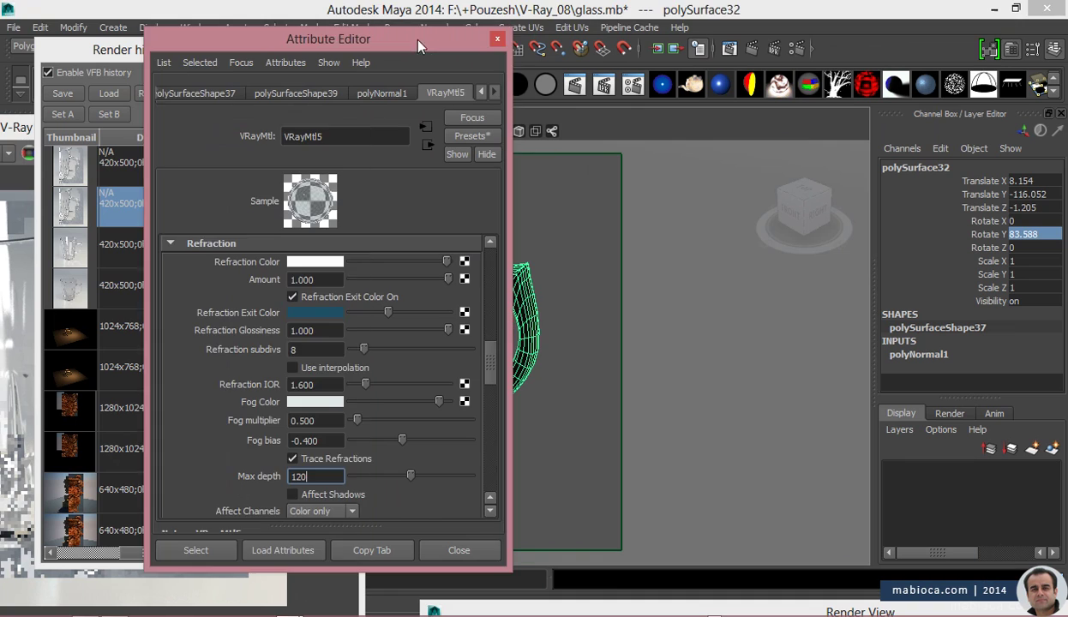
- Choose the Keep Border option in the mug's smoothing settings
left_click(971, 357)
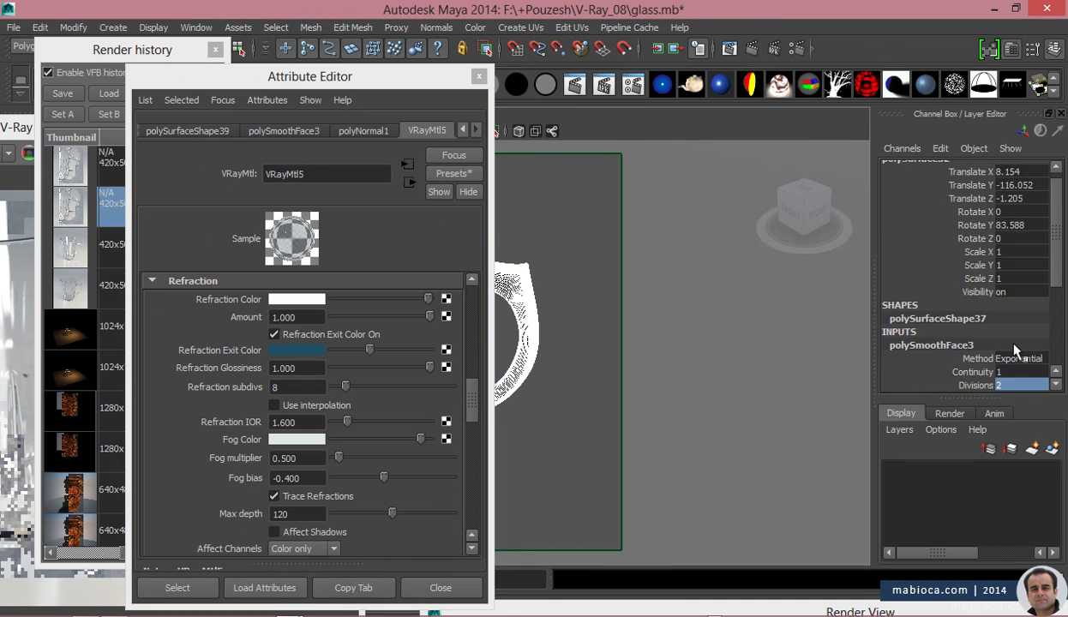
scroll(986, 343, "down", 2)
left_click(1013, 337)
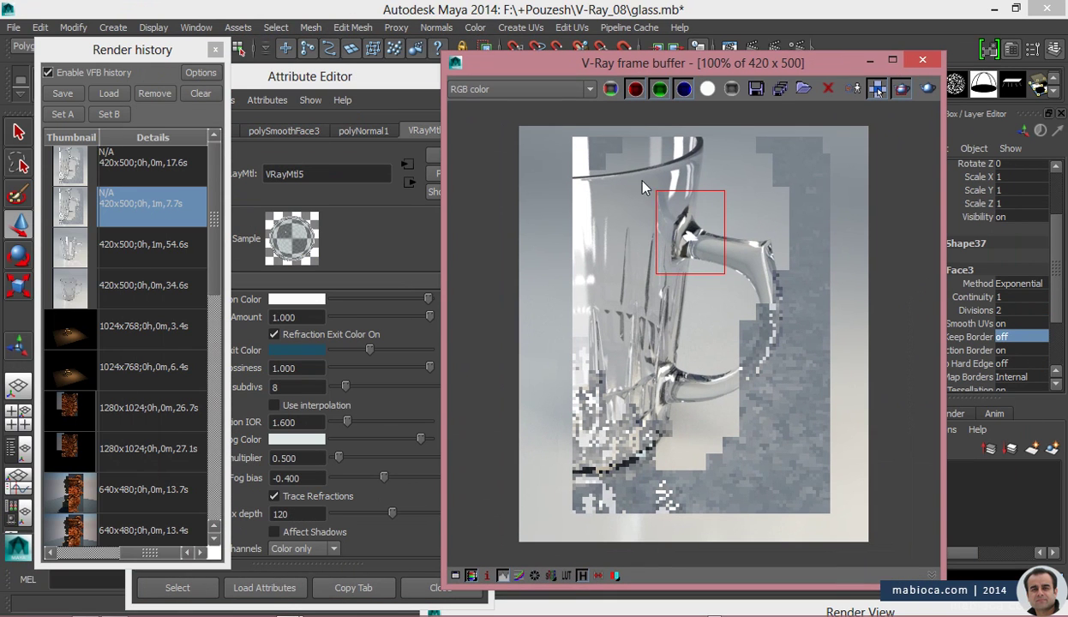
- Re-render a larger region around the handle joint and A/B compare the 17.6s and 23.9s renders zoomed in
left_click_drag(643, 181, 731, 286)
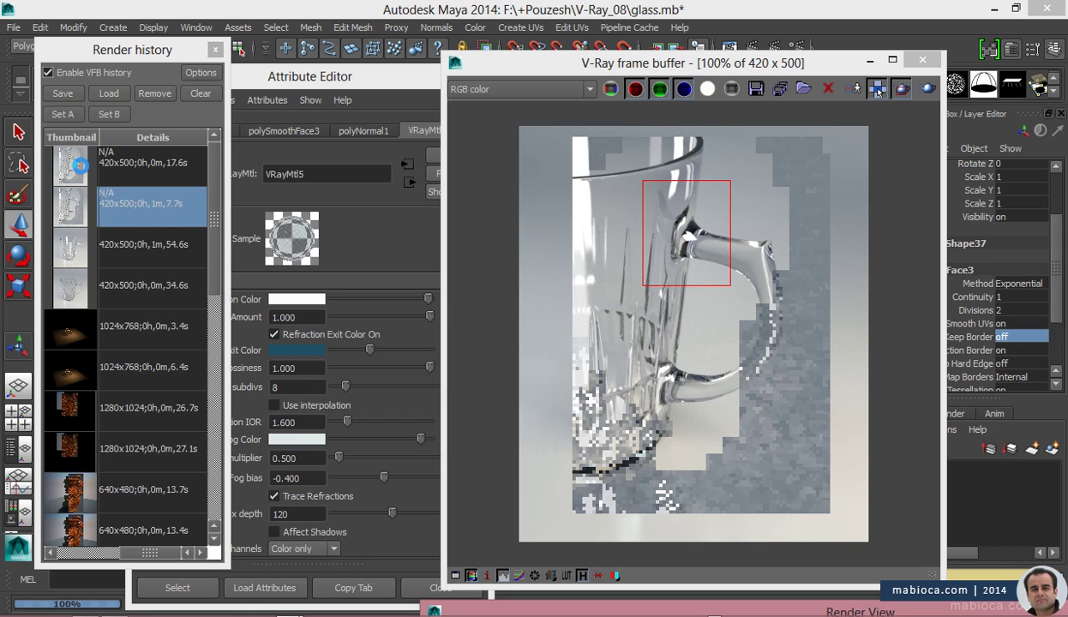
left_click(79, 165)
left_click(75, 96)
left_click(109, 114)
left_click(145, 206)
left_click(62, 114)
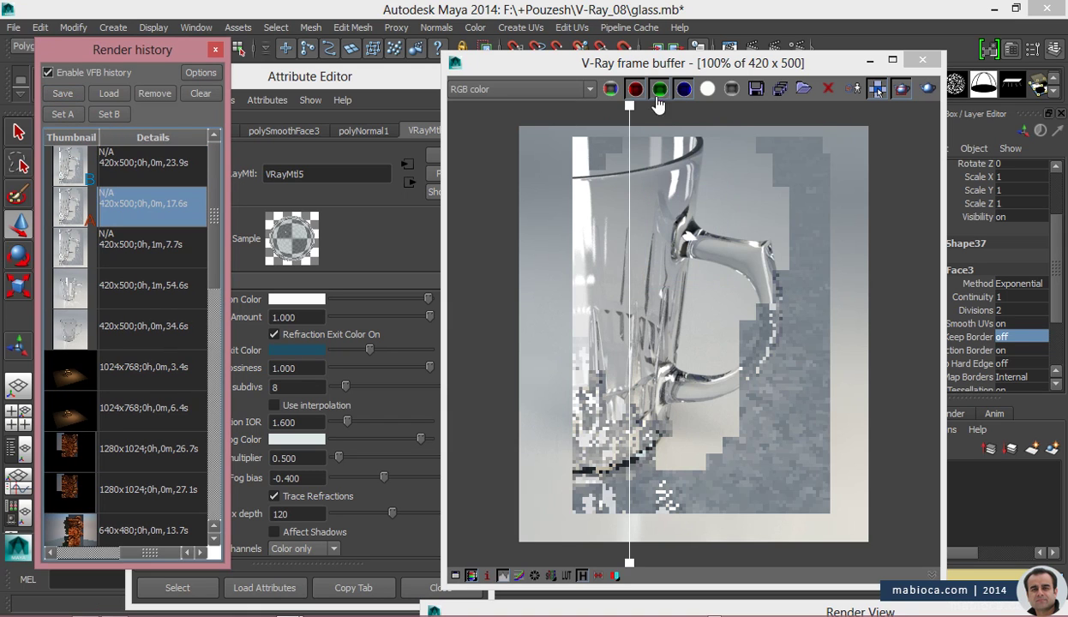
left_click_drag(643, 107, 702, 118)
scroll(702, 119, "up", 2)
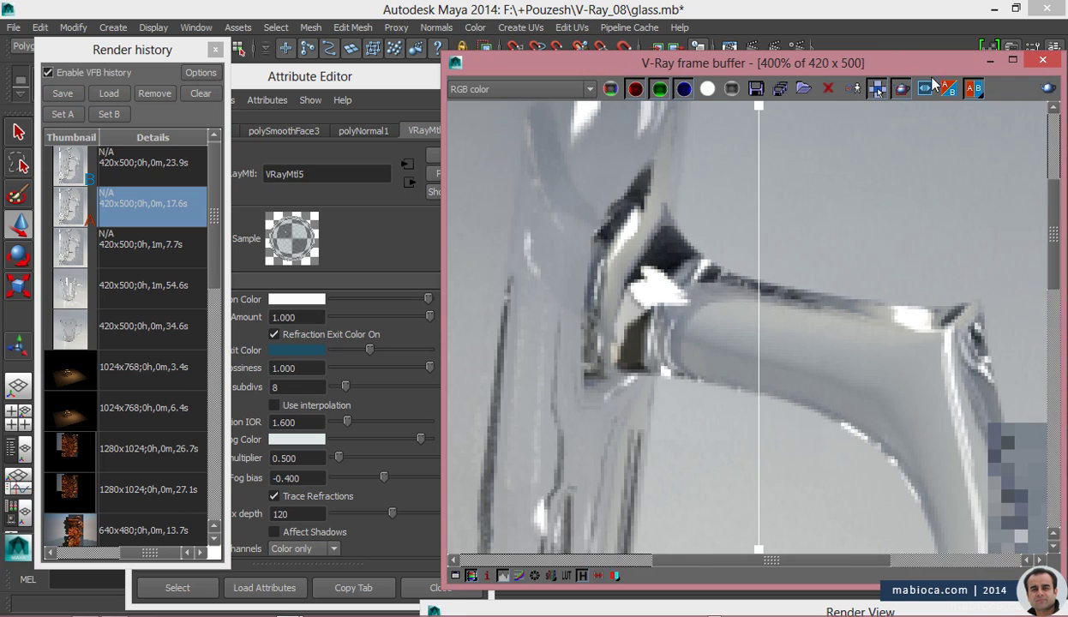
mouse_move(759, 106)
left_mouse_down()
mouse_move(851, 107)
mouse_move(485, 103)
mouse_move(788, 107)
mouse_move(514, 101)
left_mouse_up()
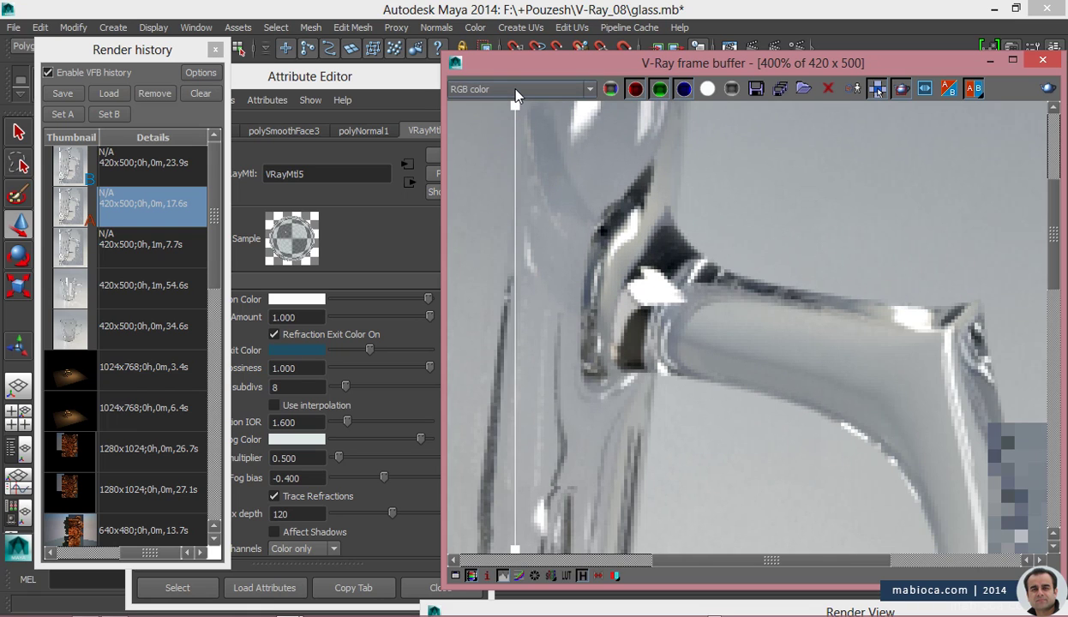
- Return the image to 100%, load a stored render, and close Render history and material settings
double_click(728, 318)
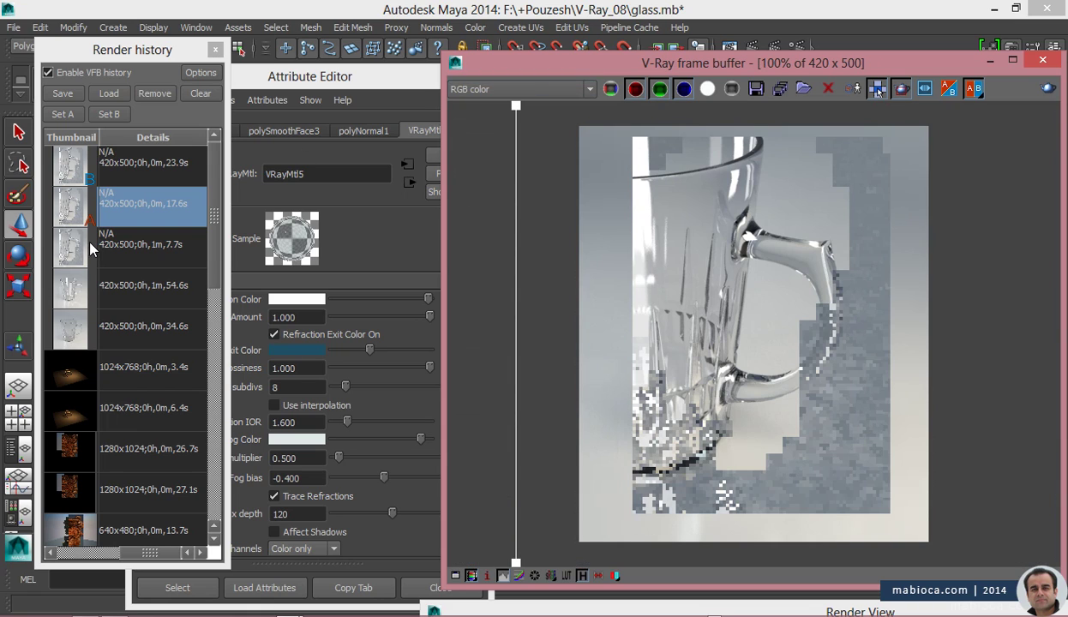
double_click(122, 169)
left_click(216, 49)
left_click(469, 77)
left_click_drag(495, 65, 772, 174)
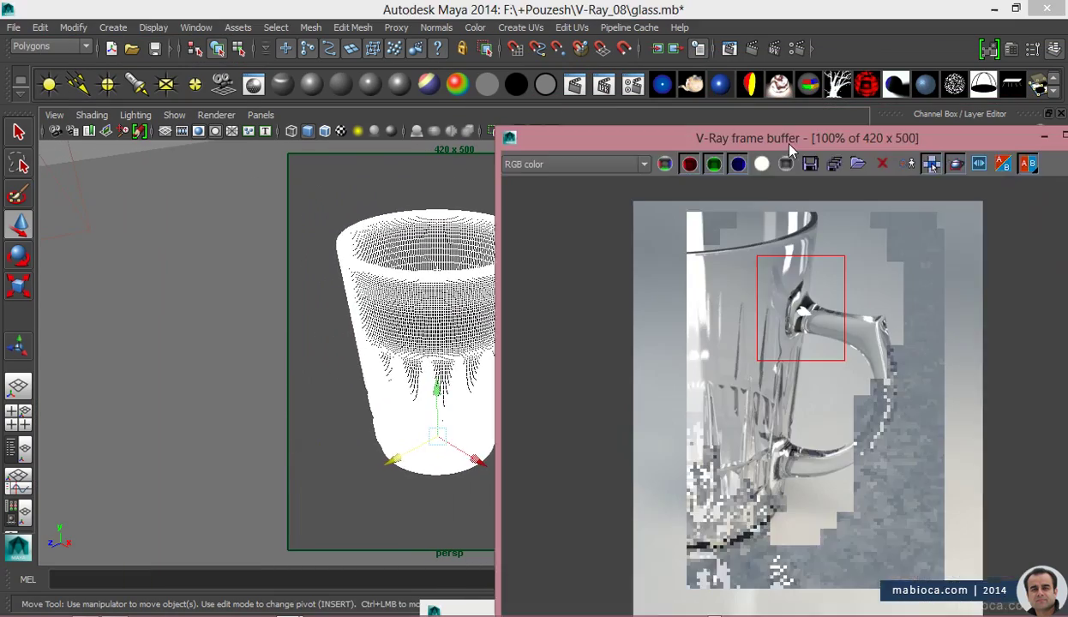
- Create a 360-frame turntable camera around the selected mug from the Animation menu set
left_click(413, 336)
key("space")
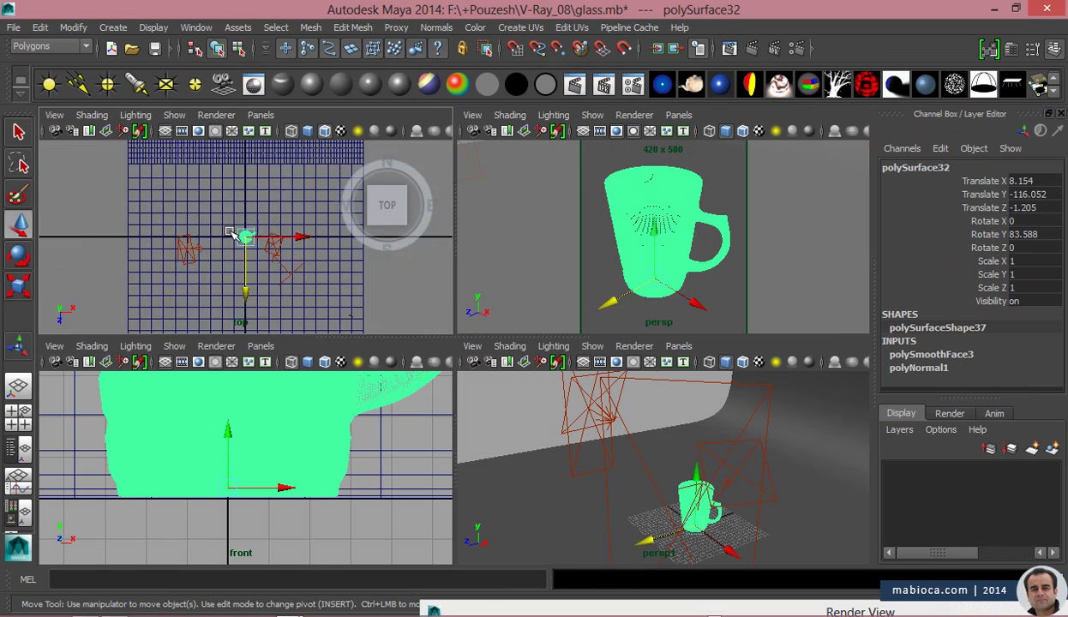
scroll(286, 288, "up", 3)
key("space")
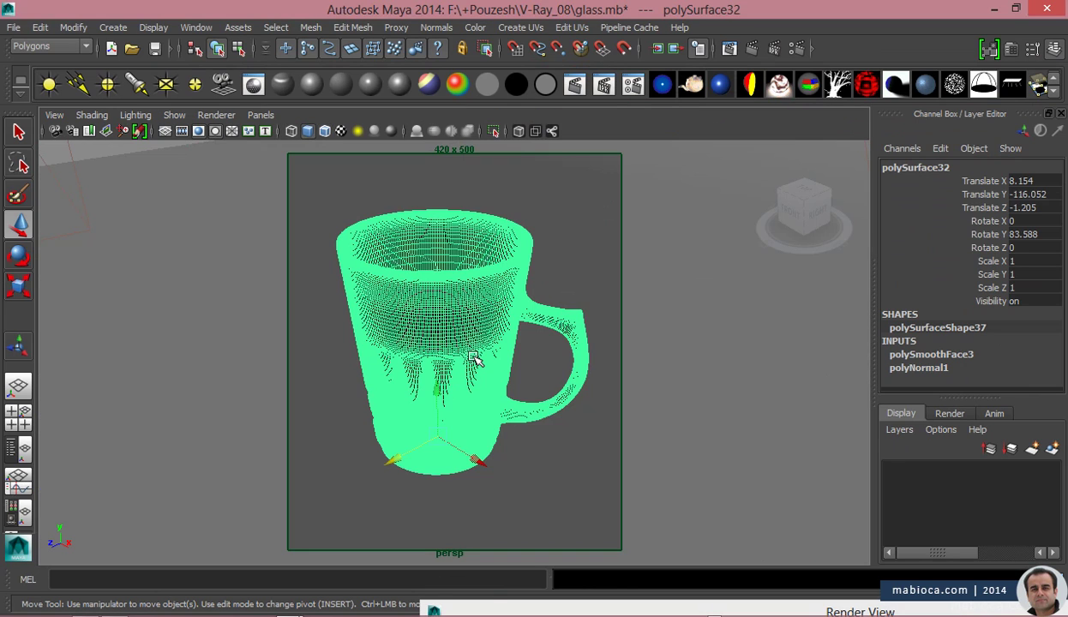
mouse_move(474, 358)
left_mouse_down("alt")
mouse_move(174, 355)
mouse_move(308, 369)
left_mouse_up("alt")
key("F2")
left_click(279, 28)
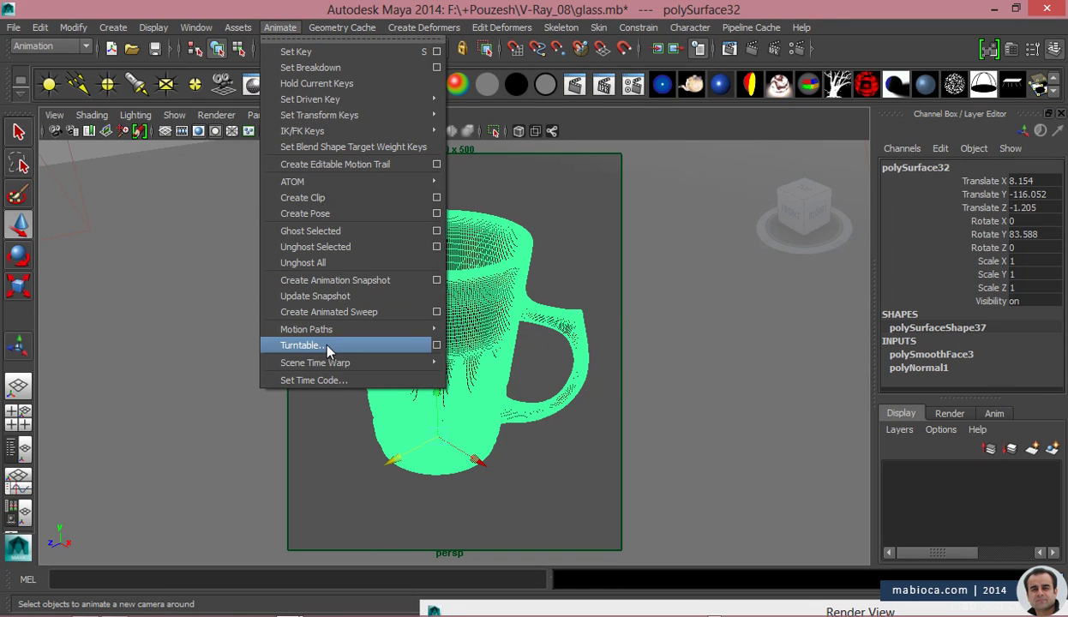
left_click(436, 344)
key("space")
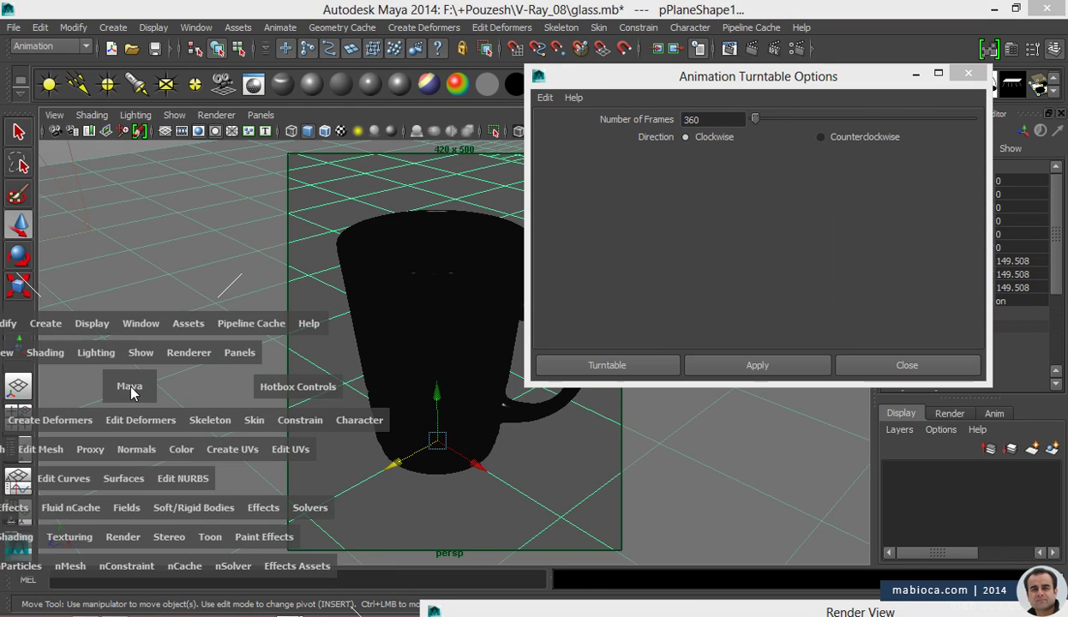
type("360")
key("Return")
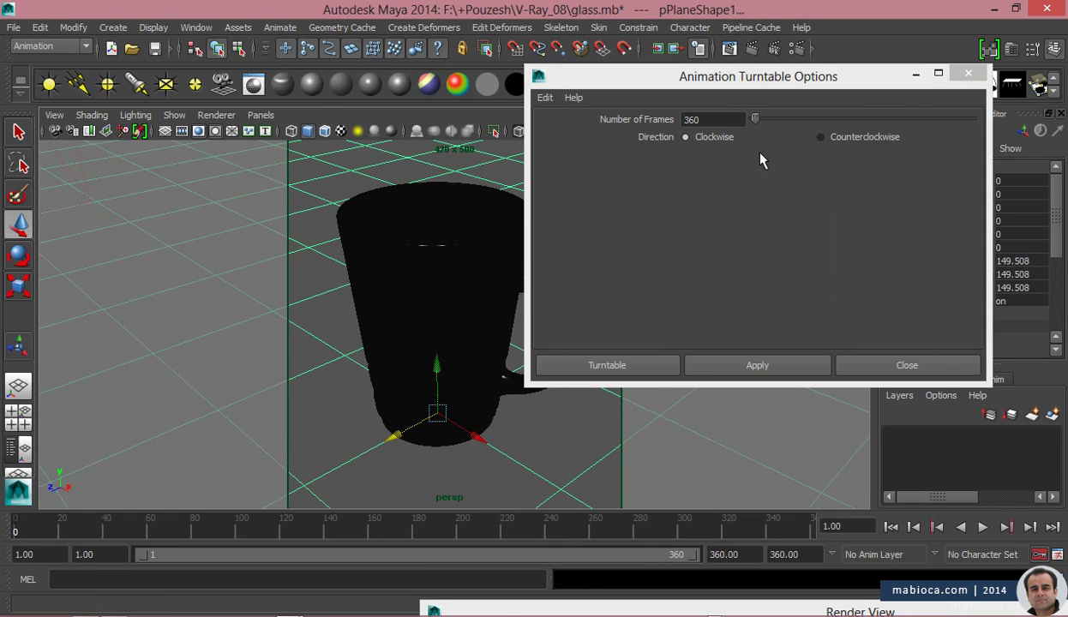
left_click(788, 363)
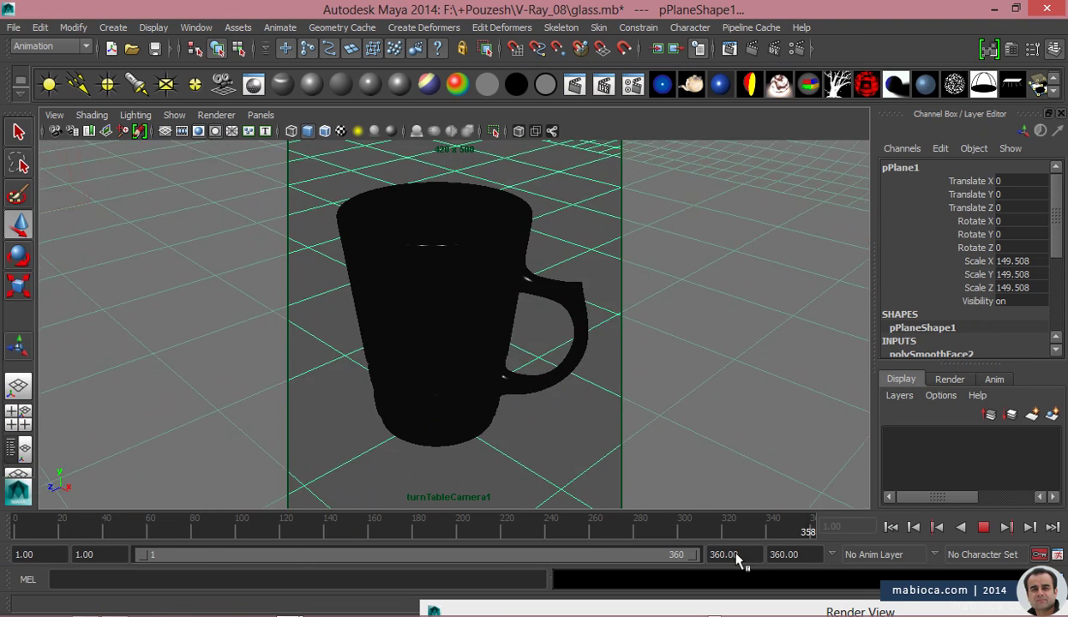
- Set group1's Rotate Y curve tangents to Linear in the Graph Editor for constant-speed rotation
left_click(983, 528)
left_click(984, 527)
left_click(281, 27)
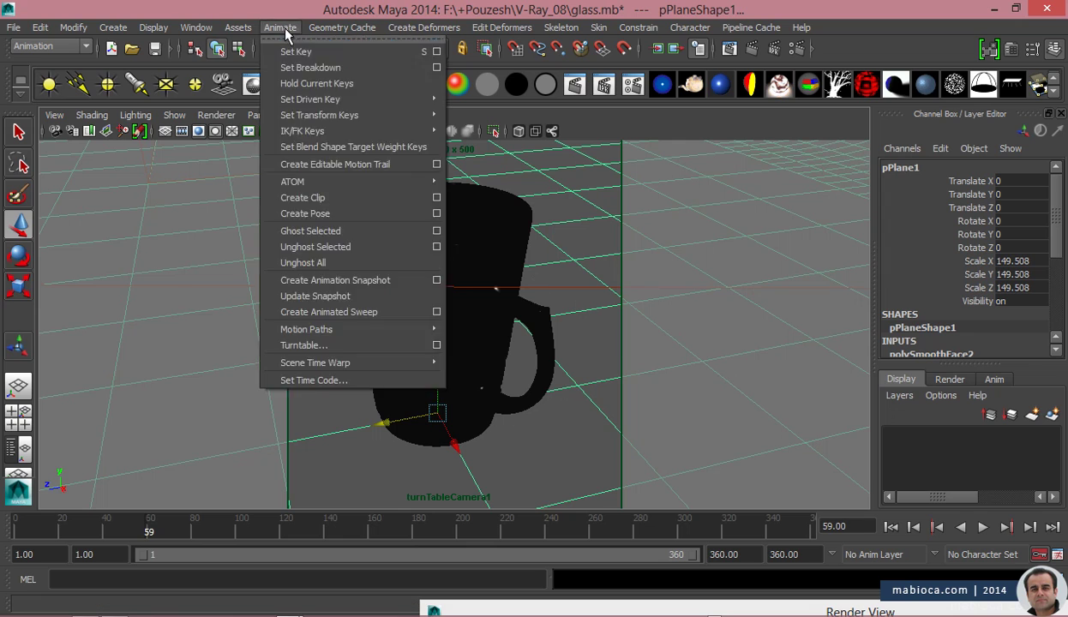
left_click(58, 139)
key("Up")
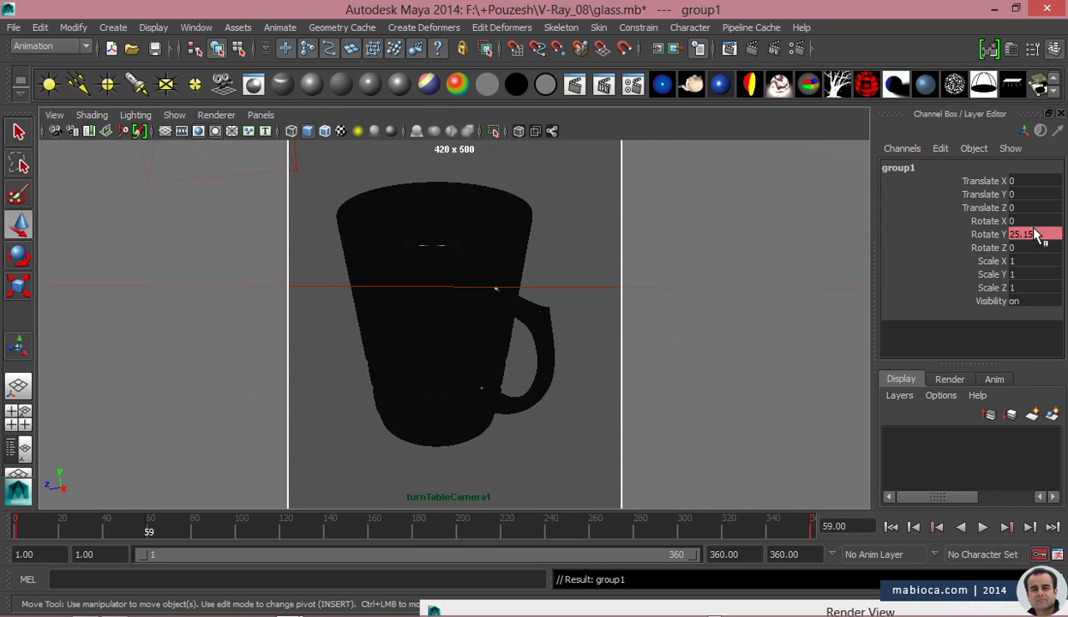
left_click(196, 28)
left_click(404, 92)
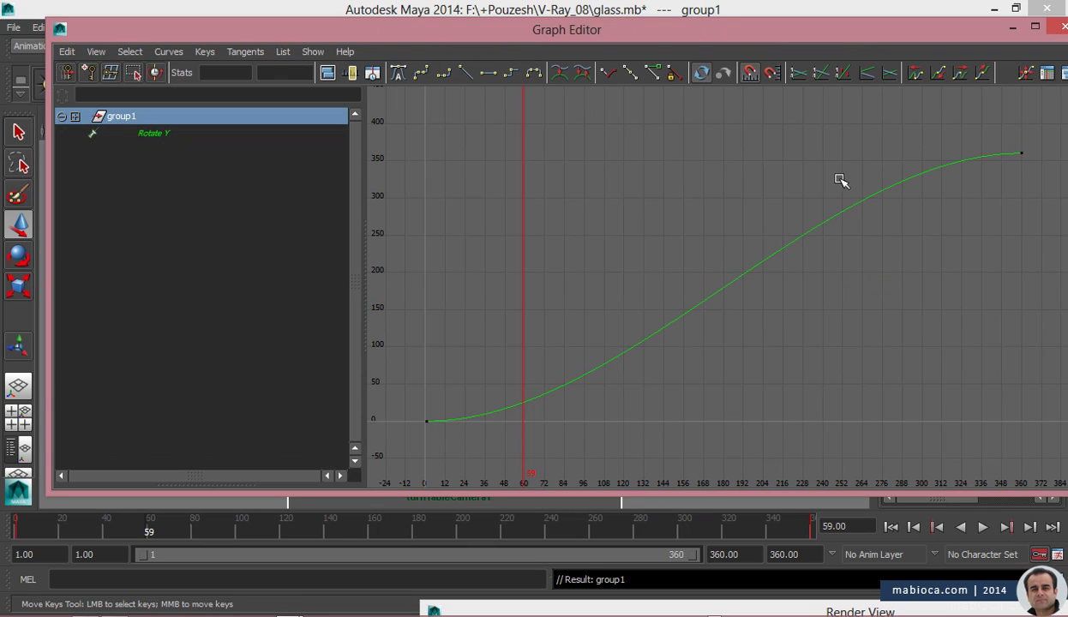
left_click(909, 176)
left_click(465, 72)
left_click(1062, 26)
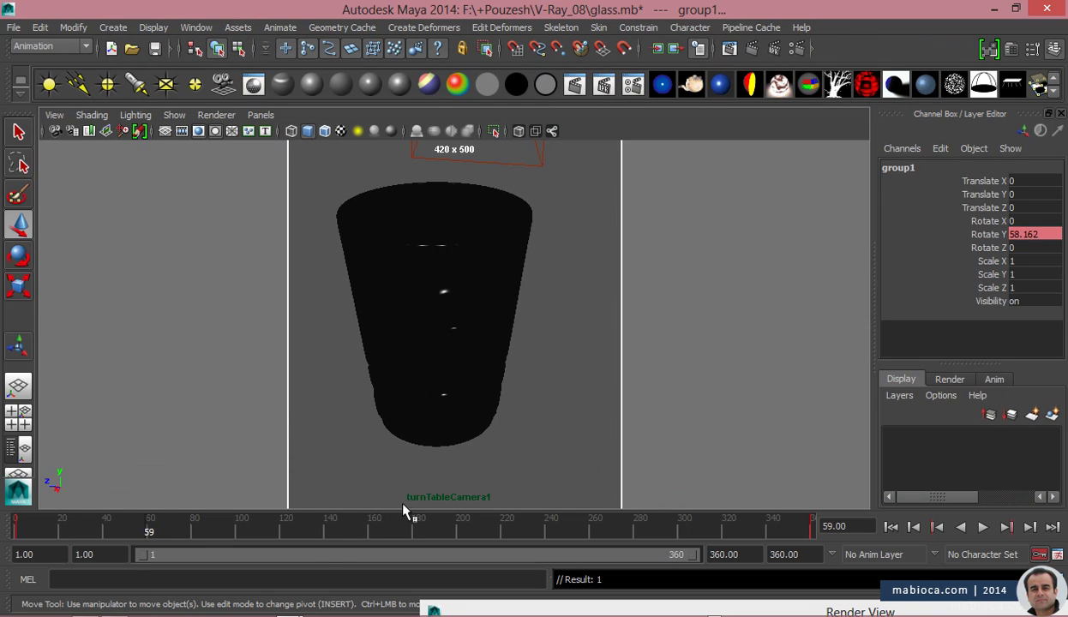
- Scrub to frame 12, render it, and open the first rect light's attributes
left_click_drag(73, 525, 44, 524)
left_click(753, 47)
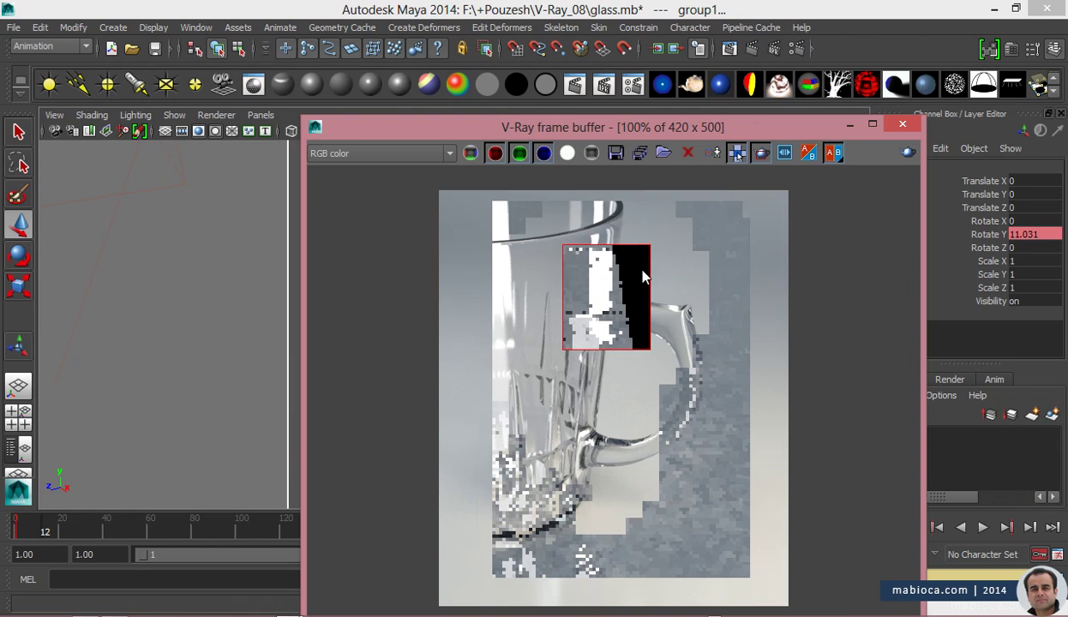
left_click(829, 119)
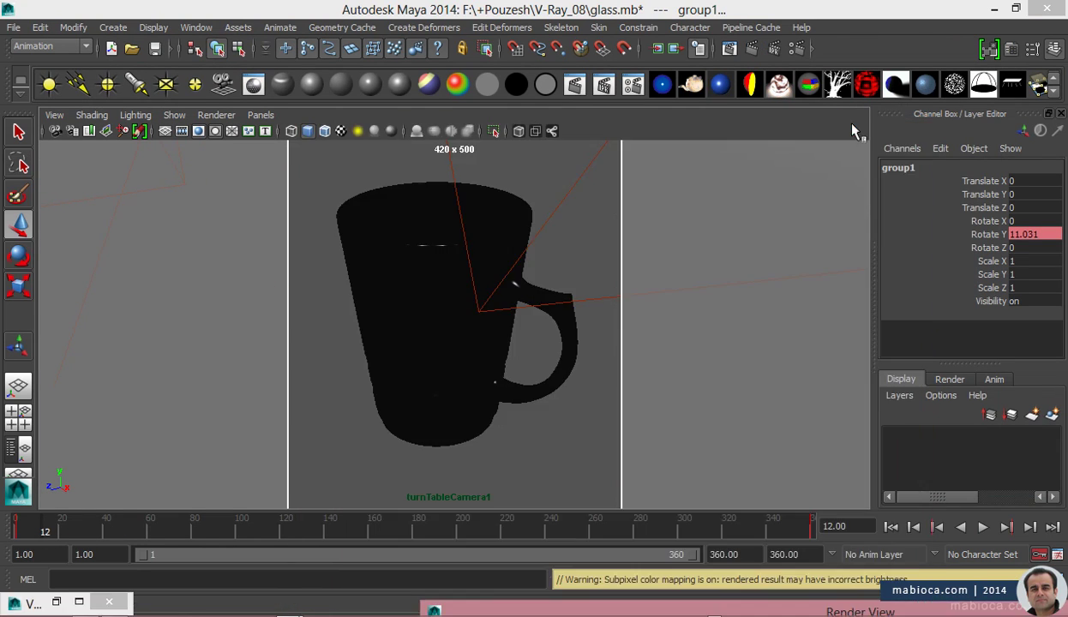
left_click(541, 231)
key("ctrl+a")
- Make VRayLightRect1 invisible, then check the third and fourth rect lights' Options
left_click(299, 353)
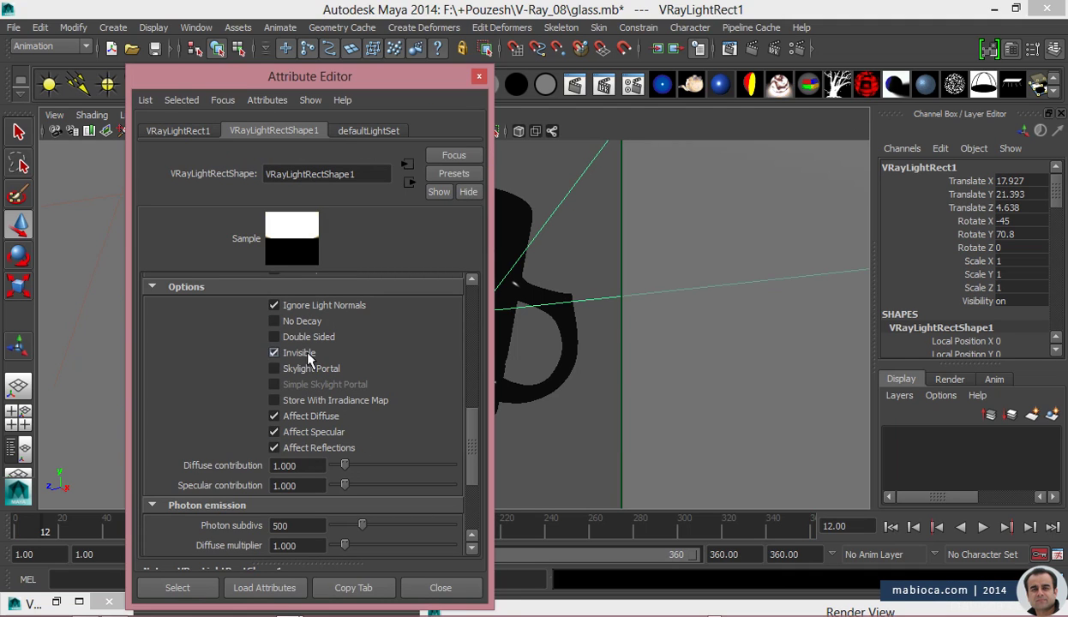
left_click(480, 77)
key("alt+v")
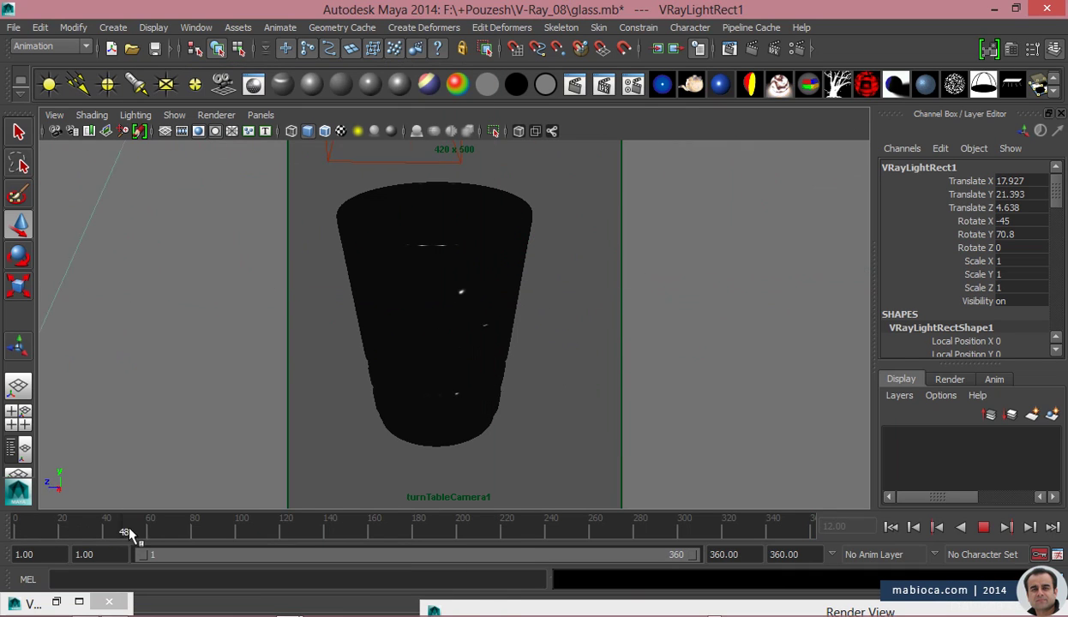
left_click(601, 167)
key("ctrl+a")
key("ctrl+a")
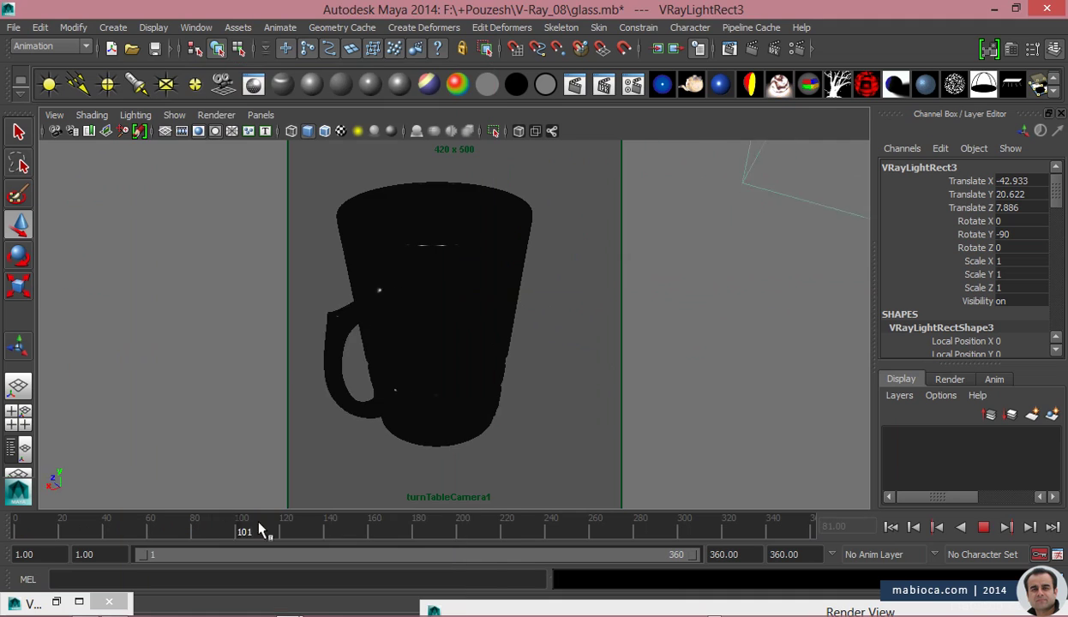
key("alt+v")
left_click(553, 153)
key("ctrl+a")
key("ctrl+a")
key("alt+v")
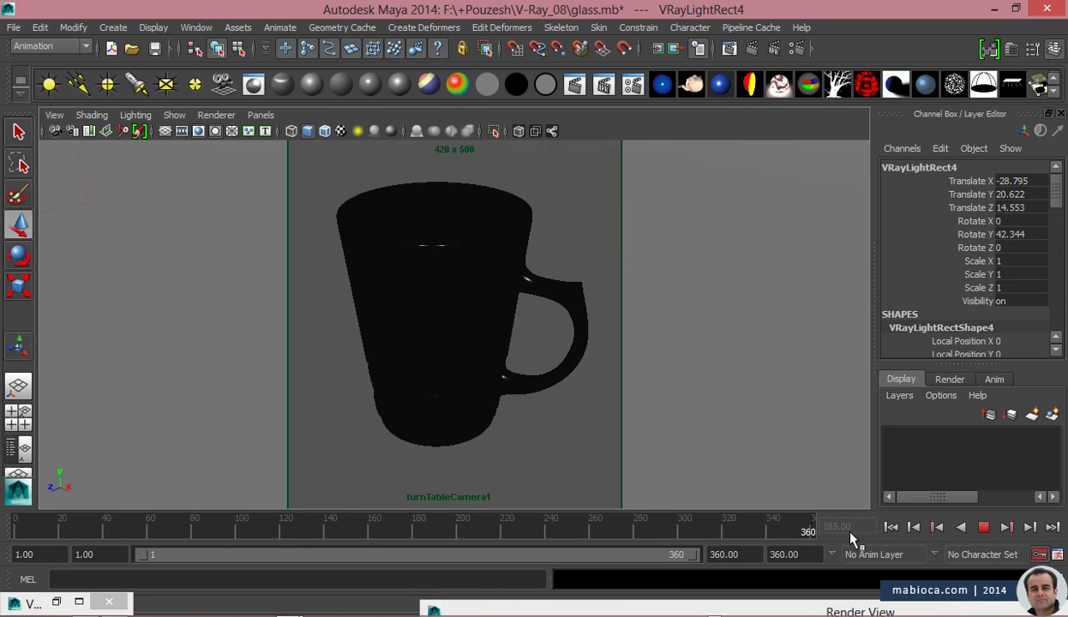
key("alt+v")
- In the four-view layout, inspect the remaining rect lights' attributes and the floor plane
key("space")
left_click(585, 377)
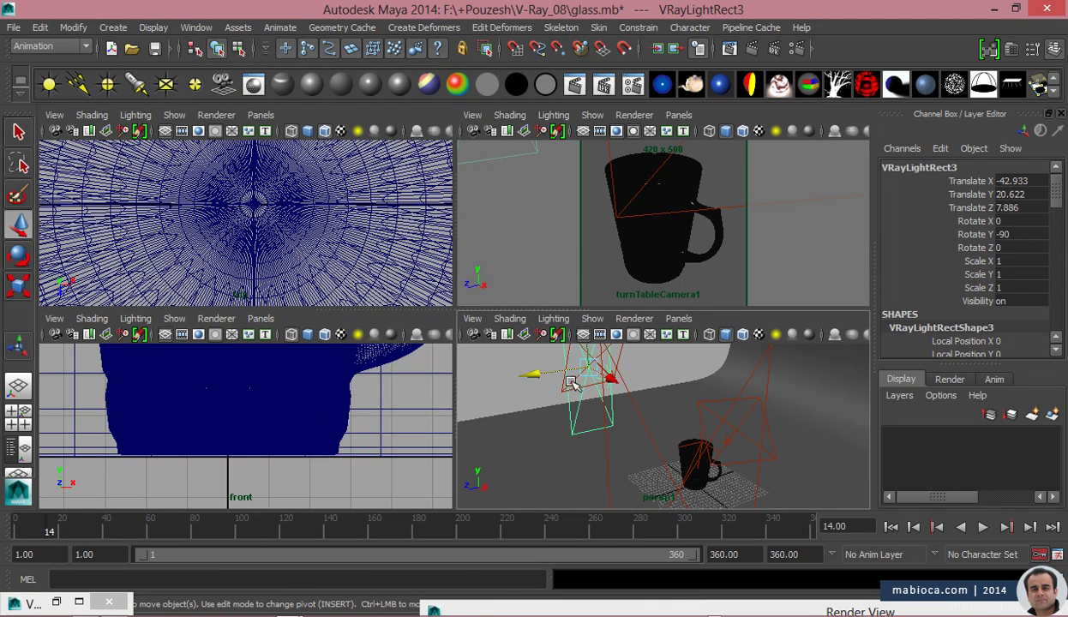
left_click(565, 392)
key("ctrl+a")
left_click(712, 412)
left_click(617, 412)
- Check the fourth rect light, then render frame 14 from the maximized turnTableCamera1 view
left_click(638, 174)
key("ctrl+a")
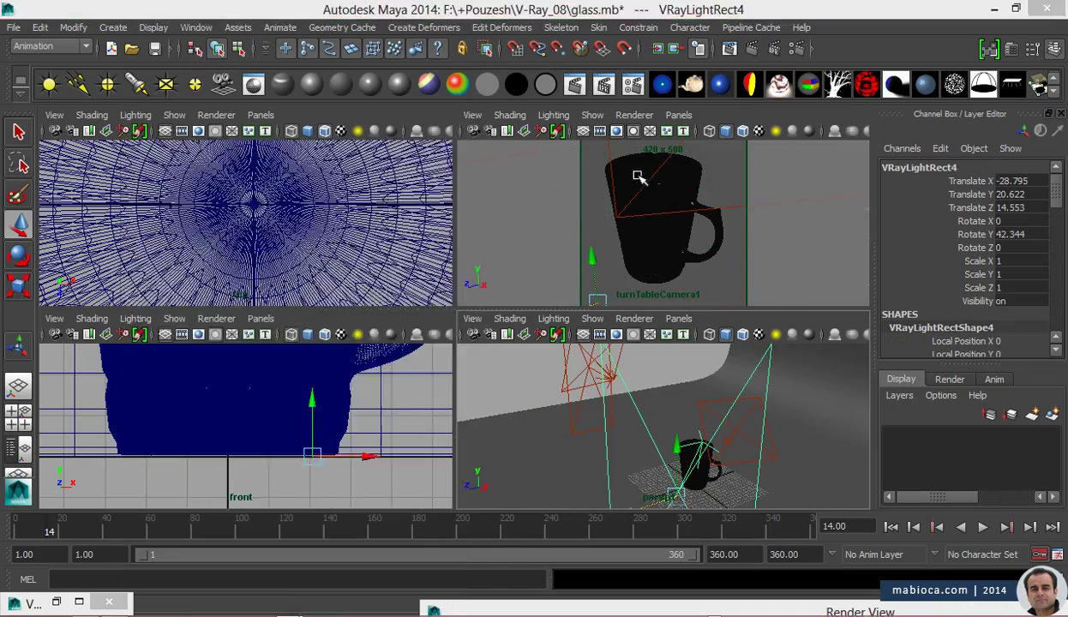
key("space")
left_click(751, 50)
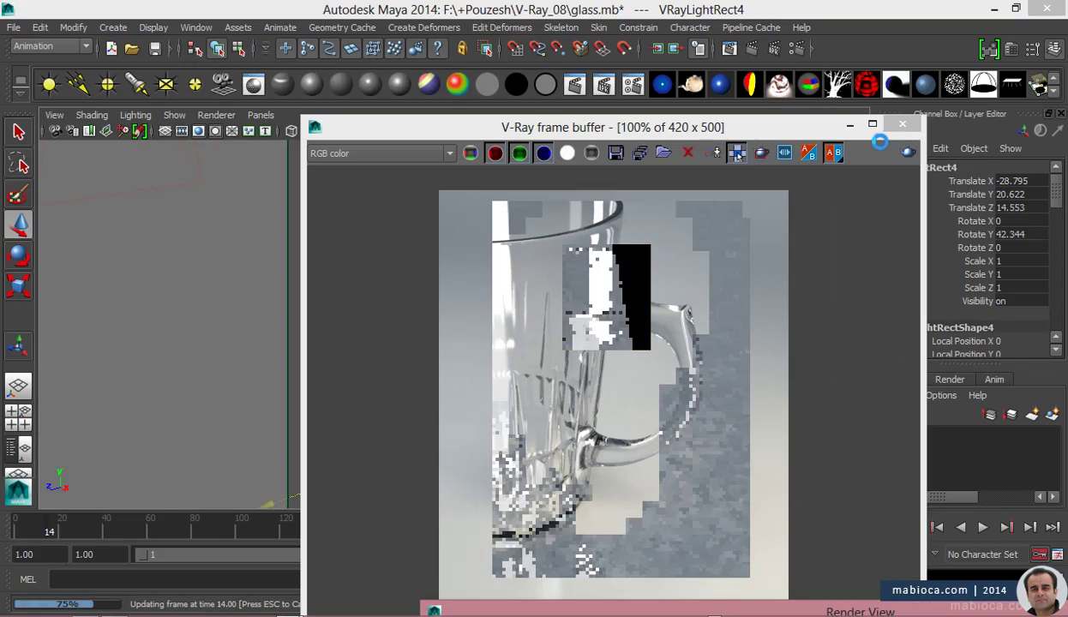